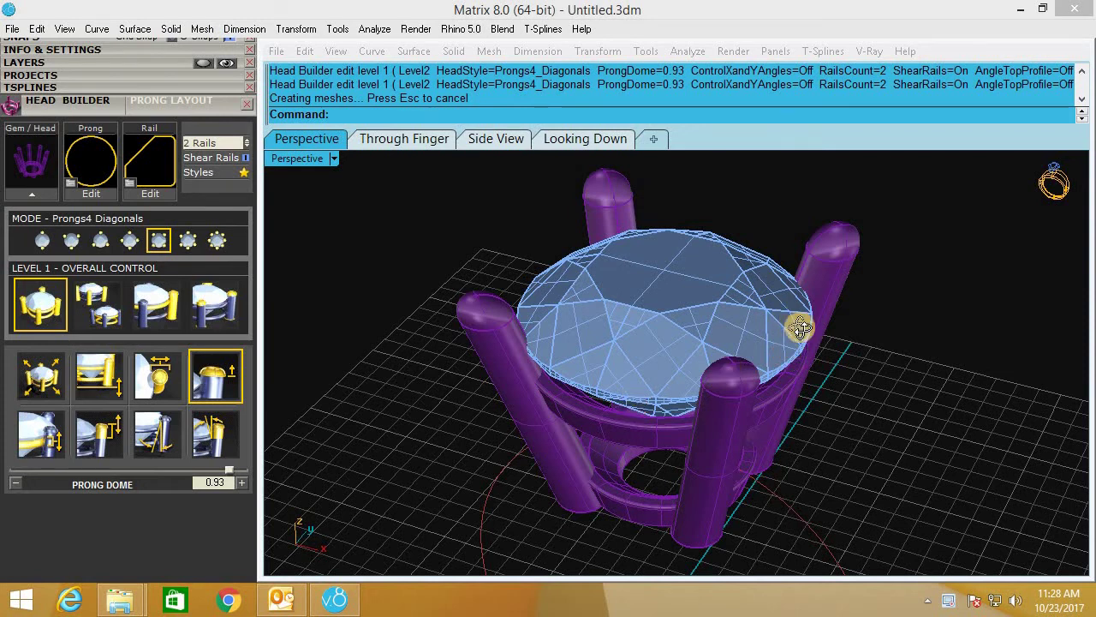
# Reopen the four-prong head in Head Builder via F6 and go to Level 2 Prongs/Rails.
pyautogui.moveTo(801, 328)
pyautogui.mouseDown(button='right')
pyautogui.moveTo(766, 354)
pyautogui.moveTo(660, 215)
pyautogui.mouseUp(button='right')
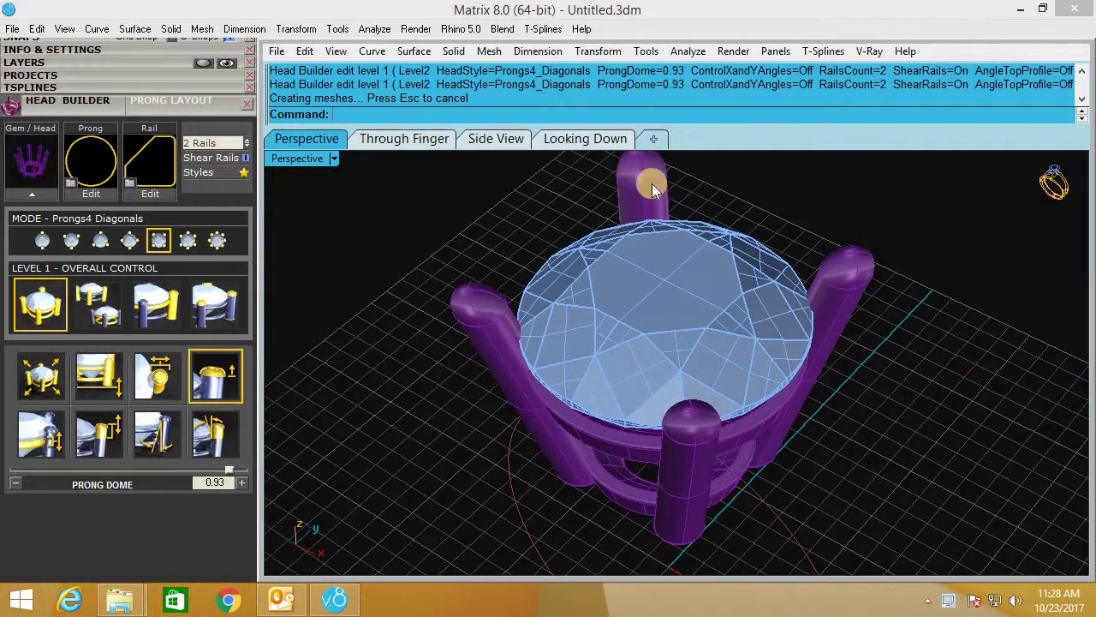
pyautogui.moveTo(506, 311)
pyautogui.mouseDown(button='right')
pyautogui.moveTo(513, 386)
pyautogui.moveTo(505, 351)
pyautogui.mouseUp(button='right')
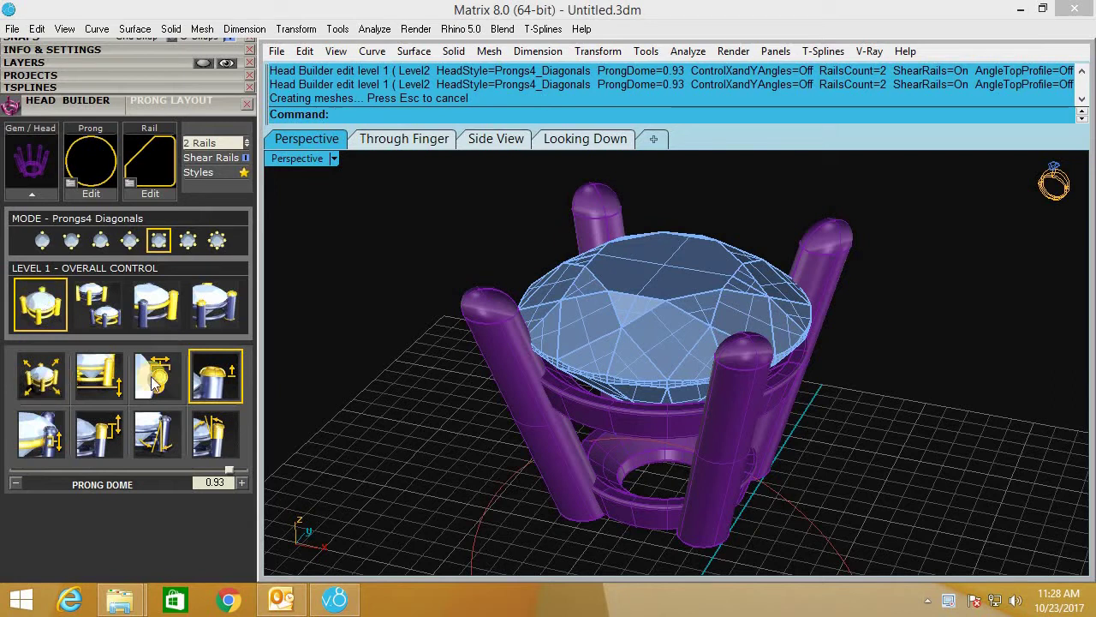
pyautogui.click(609, 215)
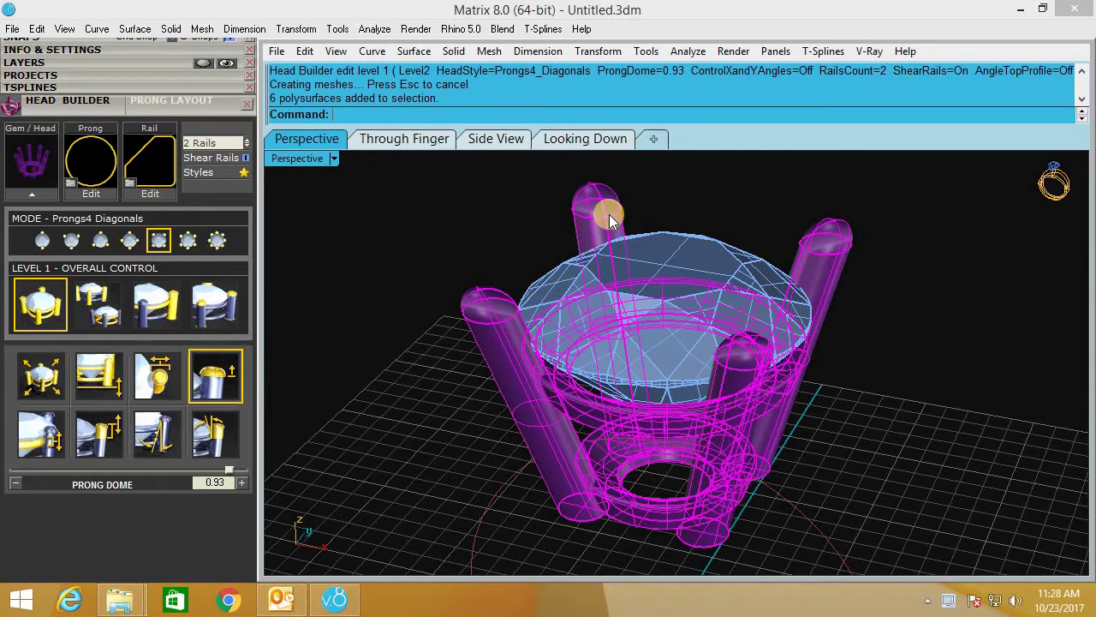
pyautogui.press('F6')
pyautogui.click(638, 217)
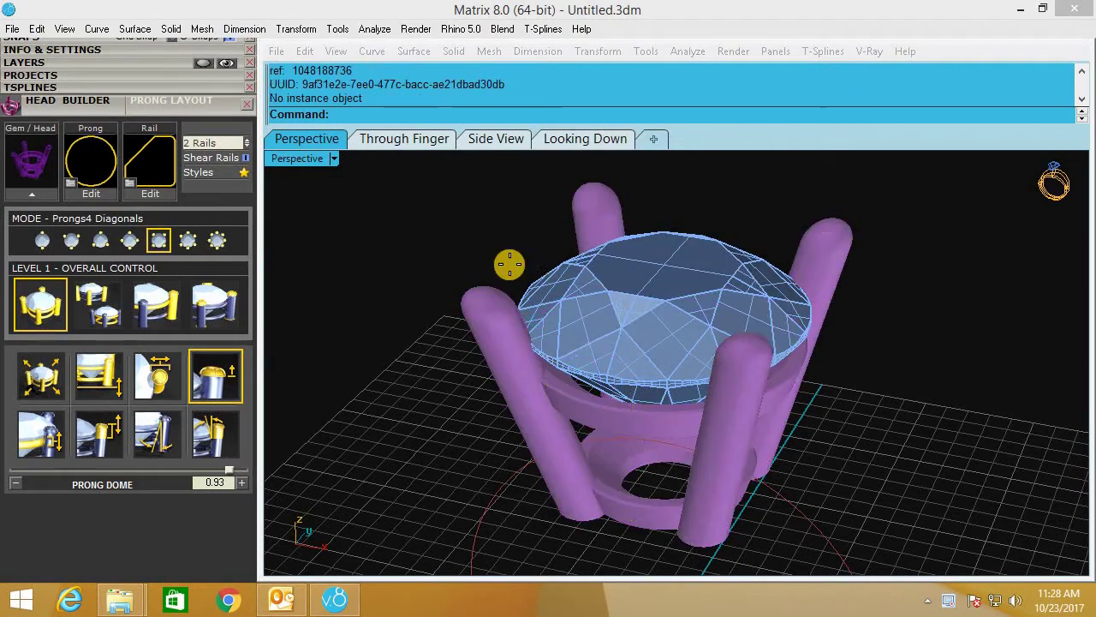
pyautogui.moveTo(710, 267)
pyautogui.mouseDown(button='right')
pyautogui.moveTo(690, 341)
pyautogui.moveTo(479, 340)
pyautogui.mouseUp(button='right')
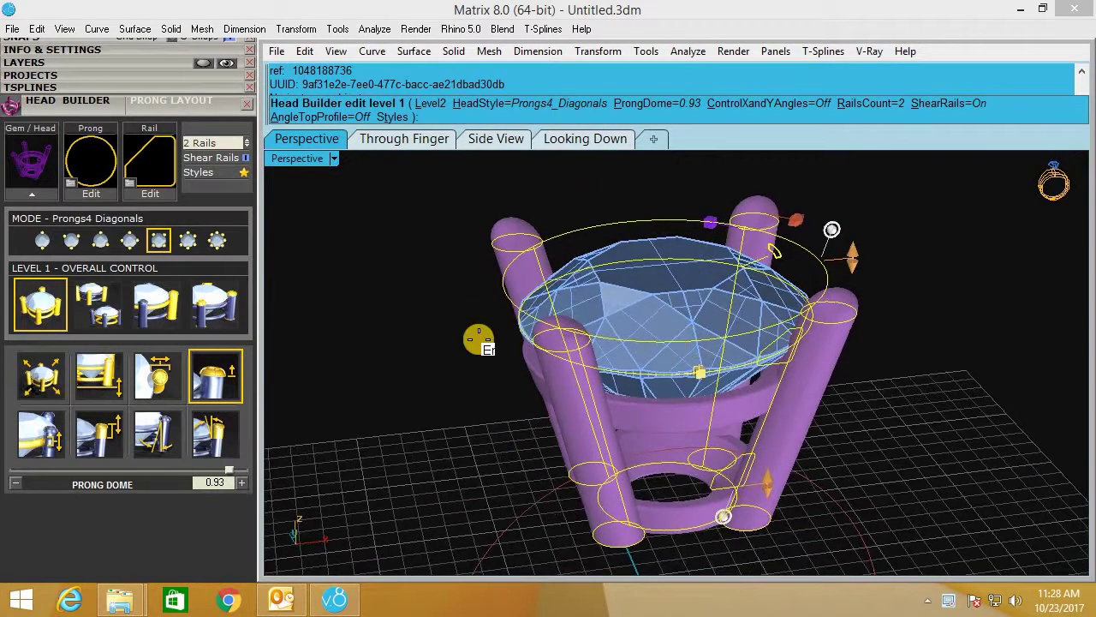
pyautogui.click(102, 315)
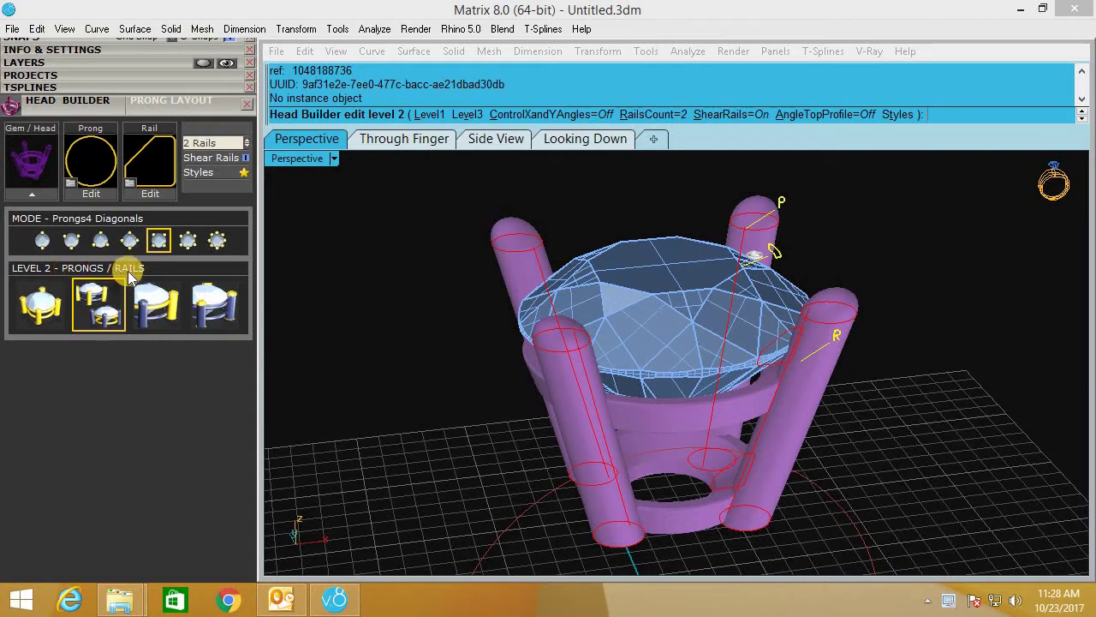
# Inspect the prongs and gem from several angles, then go to Level 3 Top & Bottom Prong Control.
pyautogui.moveTo(880, 326)
pyautogui.mouseDown(button='right')
pyautogui.moveTo(782, 306)
pyautogui.moveTo(756, 335)
pyautogui.mouseUp(button='right')
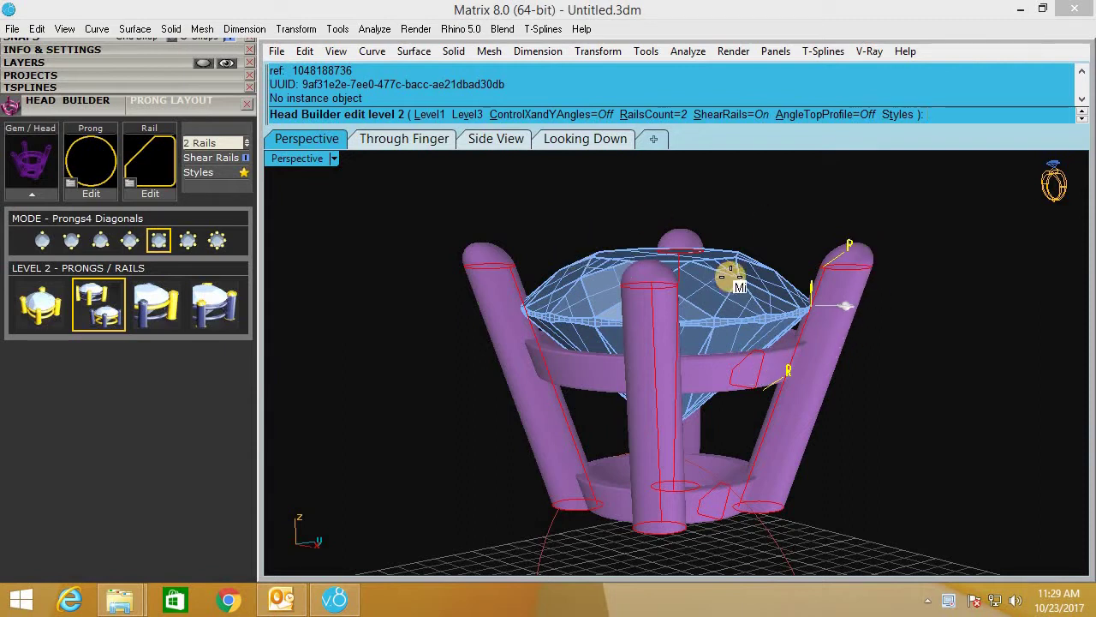
pyautogui.moveTo(827, 286); pyautogui.dragTo(844, 239, button='right')
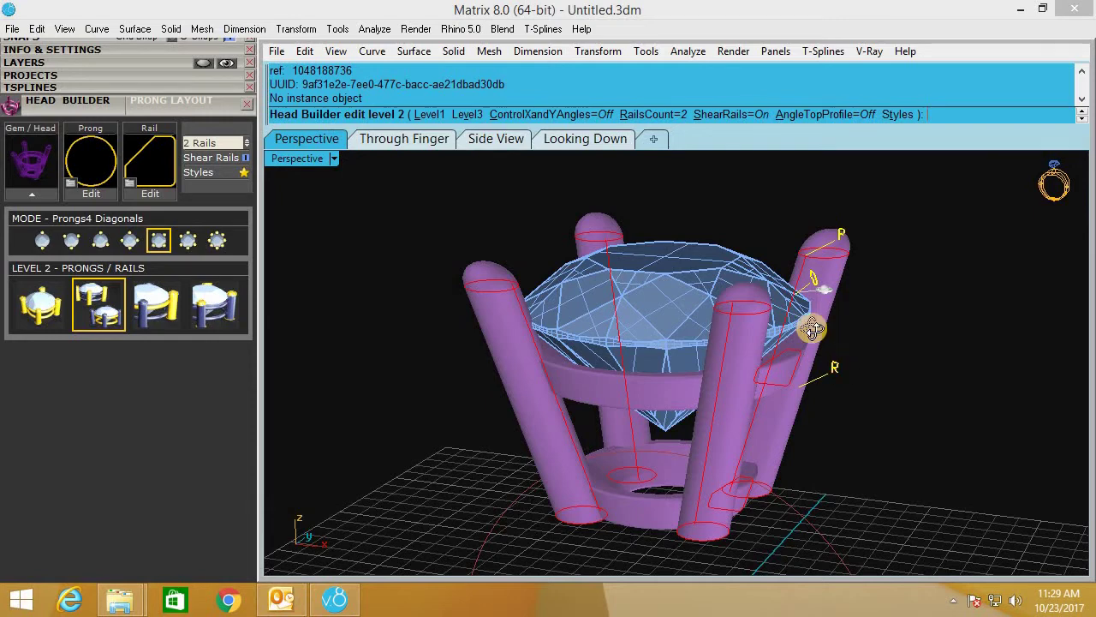
pyautogui.moveTo(807, 318)
pyautogui.mouseDown(button='right')
pyautogui.moveTo(725, 347)
pyautogui.moveTo(817, 420)
pyautogui.moveTo(719, 297)
pyautogui.mouseUp(button='right')
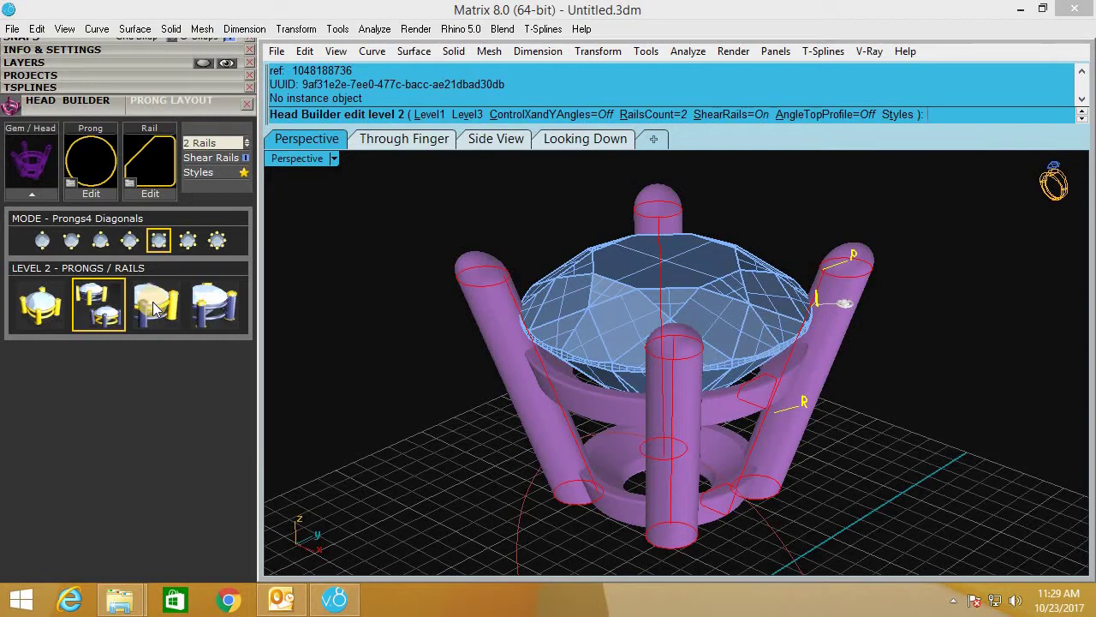
pyautogui.moveTo(813, 329)
pyautogui.mouseDown(button='right')
pyautogui.moveTo(807, 345)
pyautogui.moveTo(831, 367)
pyautogui.moveTo(871, 352)
pyautogui.moveTo(849, 215)
pyautogui.mouseUp(button='right')
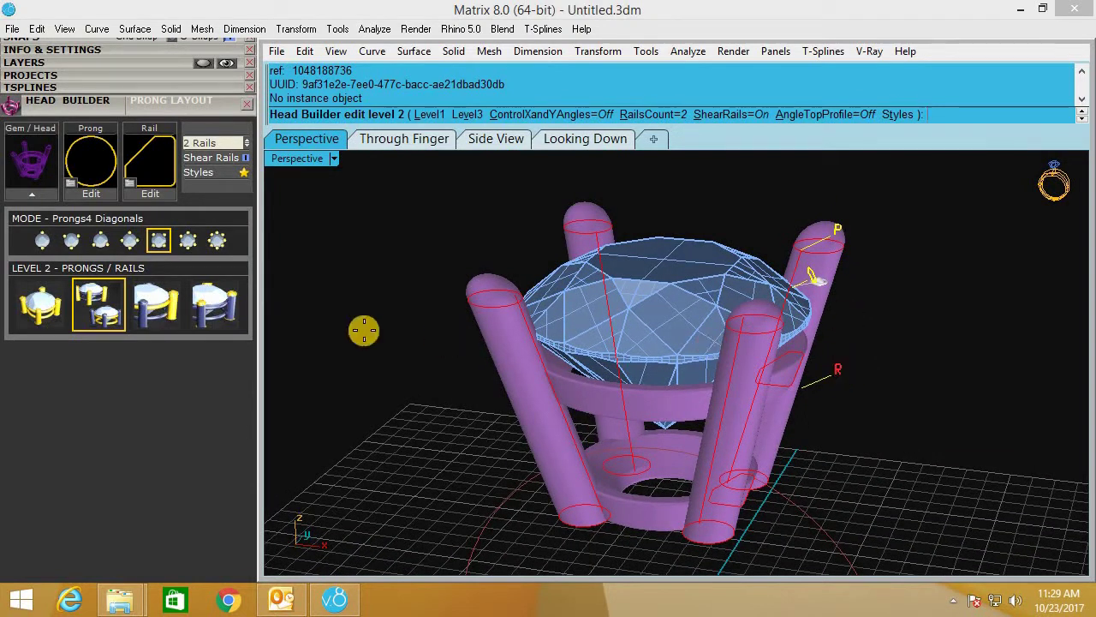
pyautogui.click(156, 310)
pyautogui.moveTo(865, 392)
pyautogui.mouseDown(button='right')
pyautogui.moveTo(829, 387)
pyautogui.moveTo(845, 404)
pyautogui.moveTo(790, 487)
pyautogui.moveTo(869, 228)
pyautogui.mouseUp(button='right')
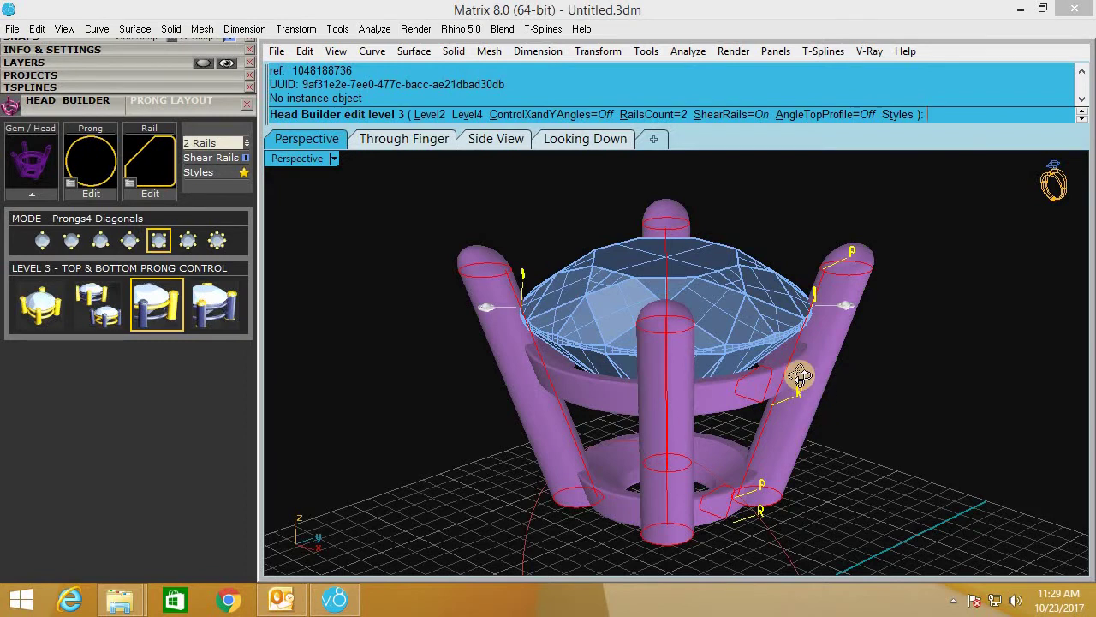
# View the prongs from a low side angle and pick their bottom profiles, showing prong X size 1.79 mm.
pyautogui.moveTo(817, 400)
pyautogui.mouseDown(button='right')
pyautogui.moveTo(774, 371)
pyautogui.moveTo(749, 413)
pyautogui.mouseUp(button='right')
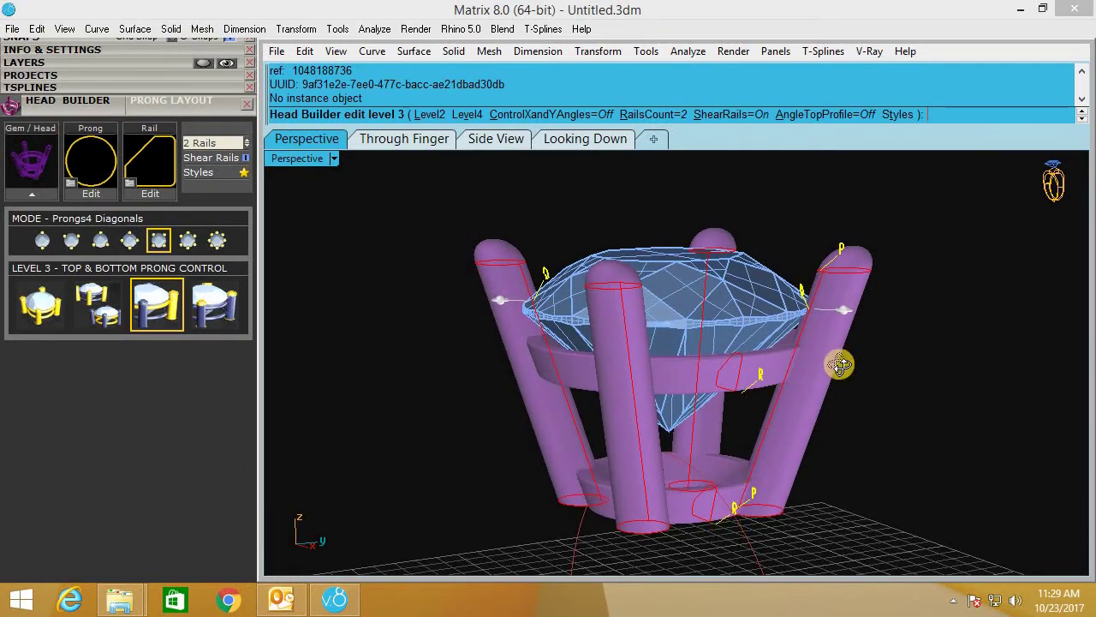
pyautogui.moveTo(877, 348)
pyautogui.mouseDown(button='right')
pyautogui.moveTo(907, 348)
pyautogui.moveTo(766, 368)
pyautogui.moveTo(900, 379)
pyautogui.moveTo(759, 412)
pyautogui.mouseUp(button='right')
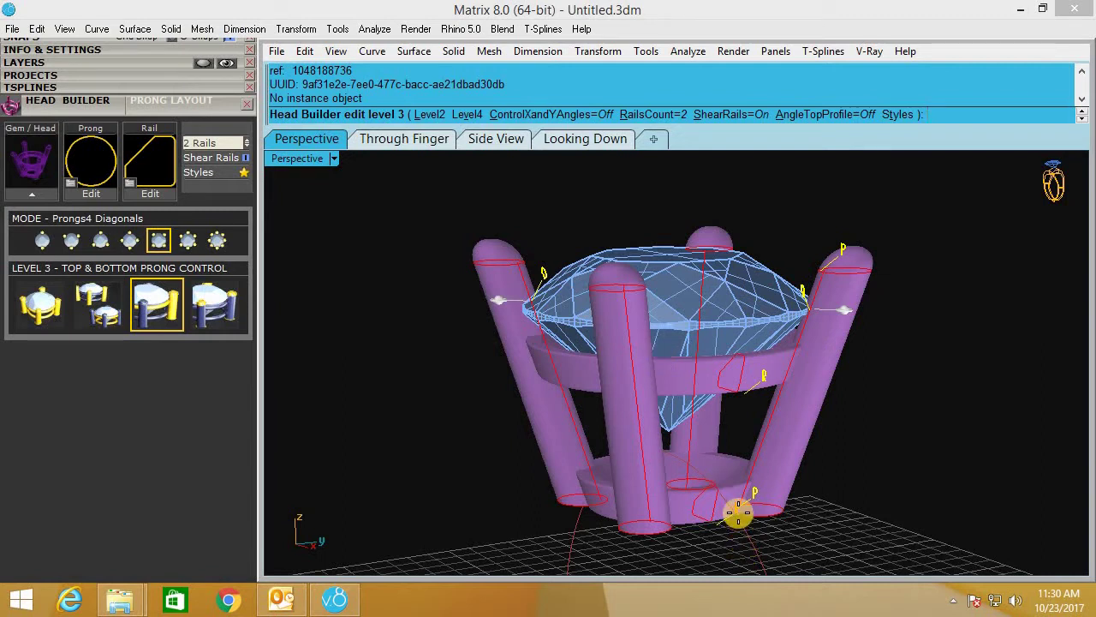
pyautogui.moveTo(827, 336); pyautogui.dragTo(849, 228, button='right')
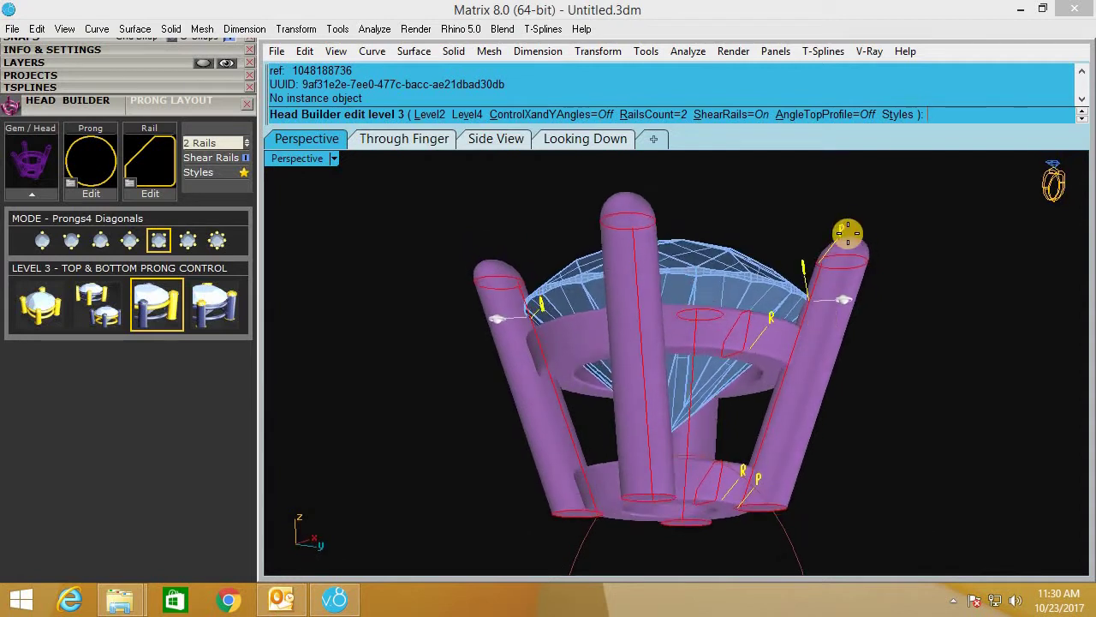
pyautogui.moveTo(852, 274); pyautogui.dragTo(845, 244, button='right')
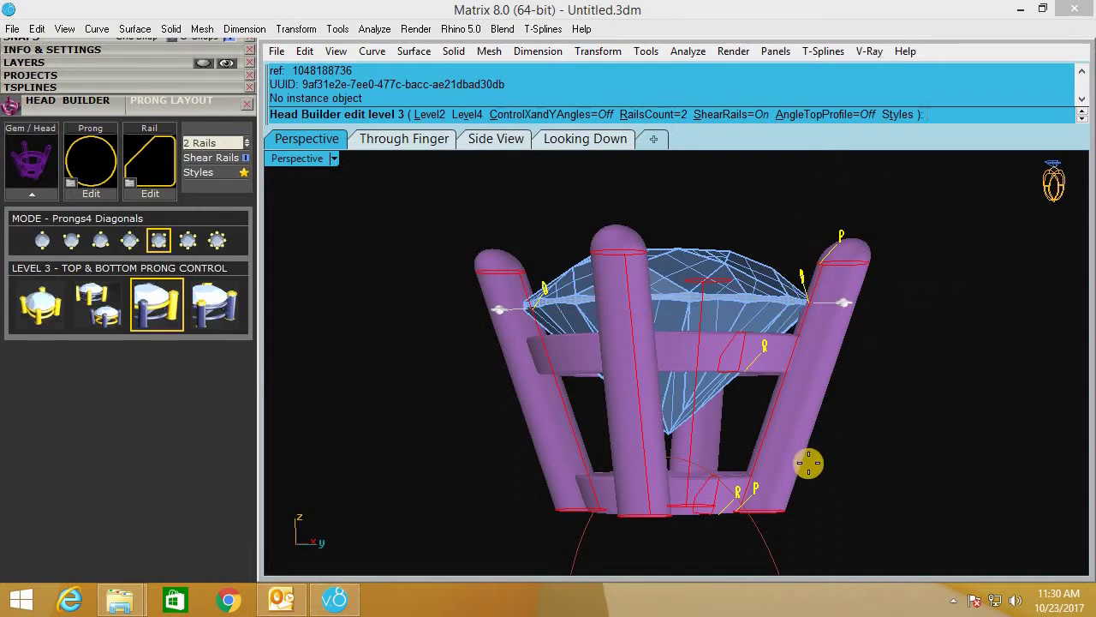
pyautogui.moveTo(746, 496)
pyautogui.mouseDown(button='right')
pyautogui.moveTo(757, 423)
pyautogui.moveTo(788, 433)
pyautogui.moveTo(788, 500)
pyautogui.mouseUp(button='right')
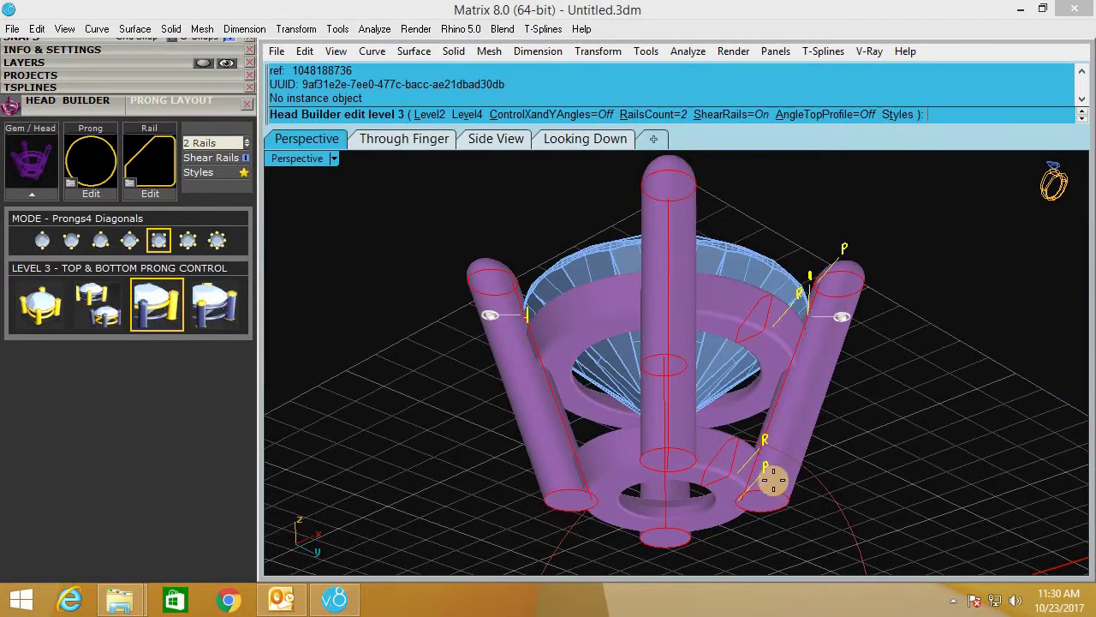
pyautogui.scroll(3, 742, 477)
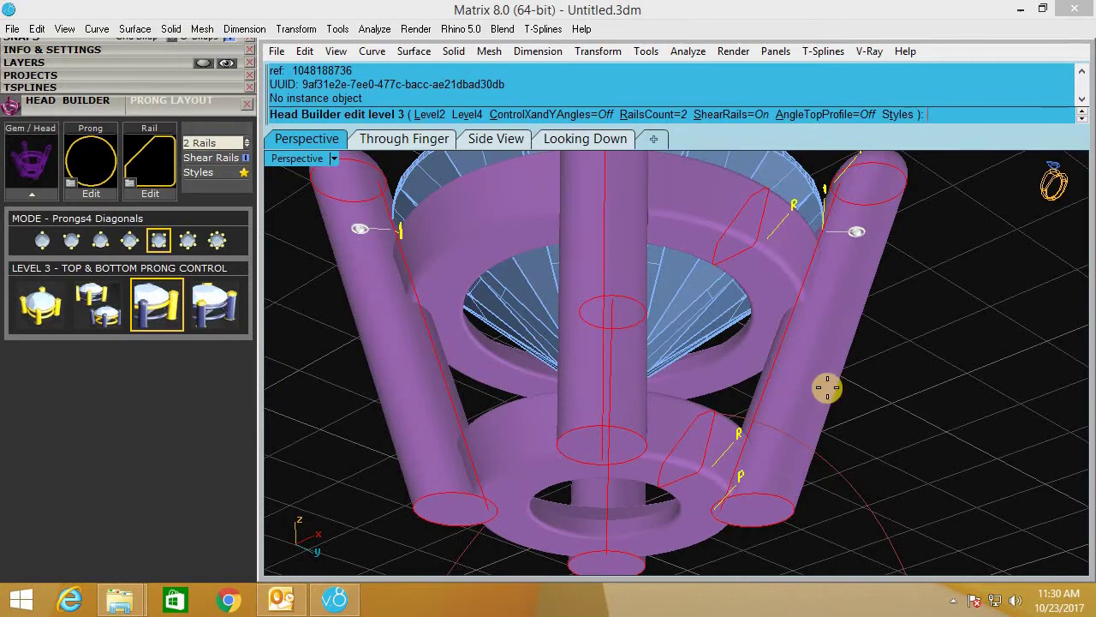
pyautogui.moveTo(866, 348)
pyautogui.mouseDown(button='right')
pyautogui.moveTo(838, 306)
pyautogui.moveTo(825, 372)
pyautogui.moveTo(832, 399)
pyautogui.moveTo(854, 365)
pyautogui.mouseUp(button='right')
pyautogui.scroll(-3, 839, 307)
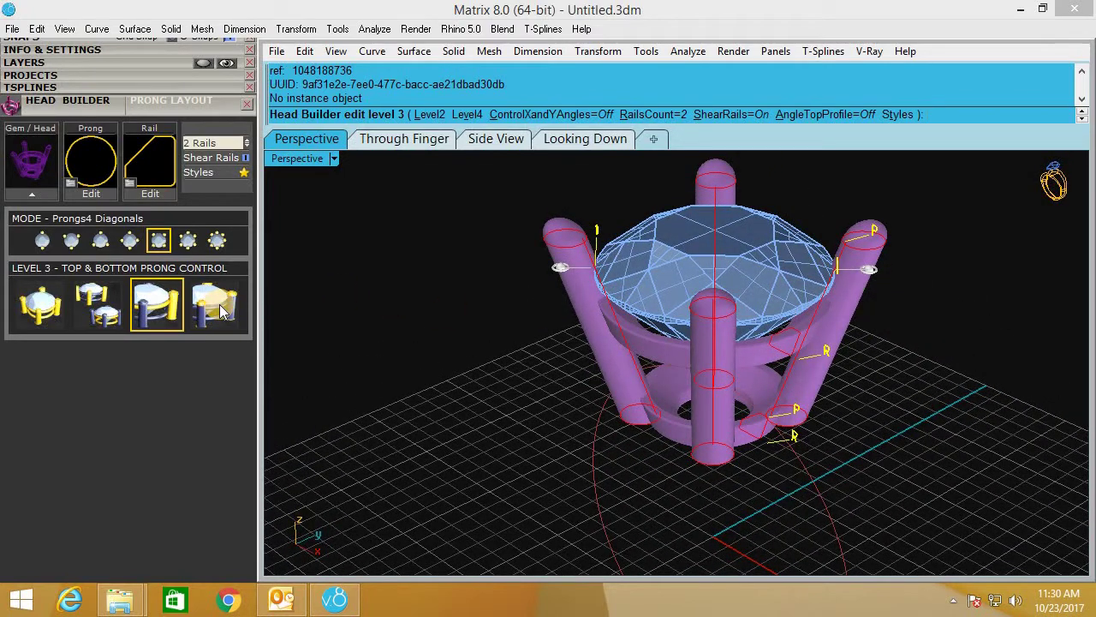
pyautogui.moveTo(875, 365); pyautogui.dragTo(804, 418, button='right')
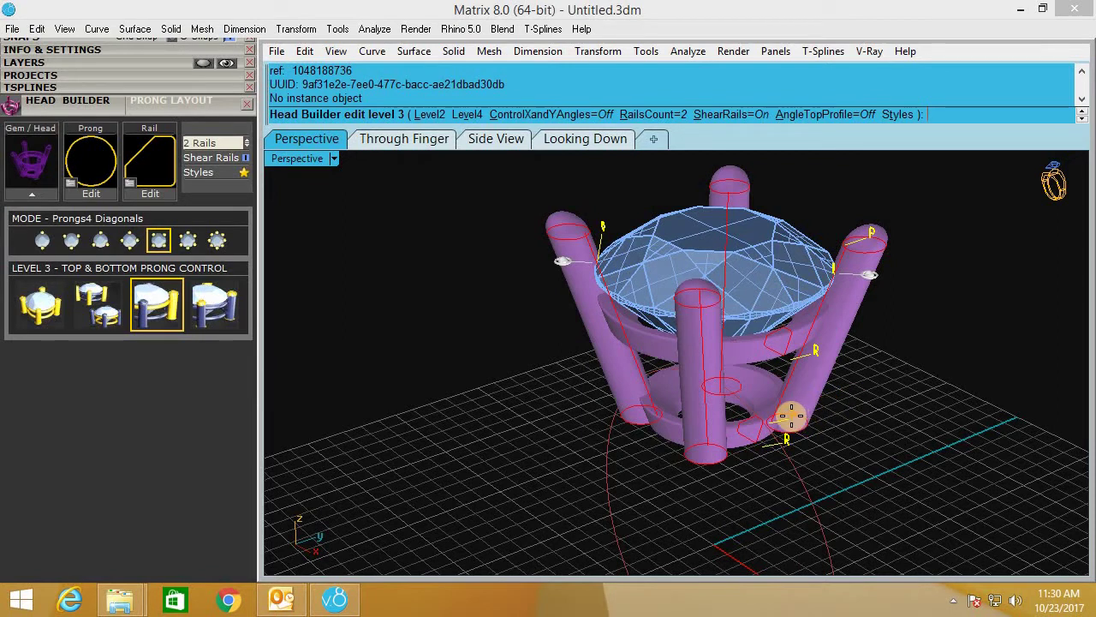
pyautogui.click(651, 421)
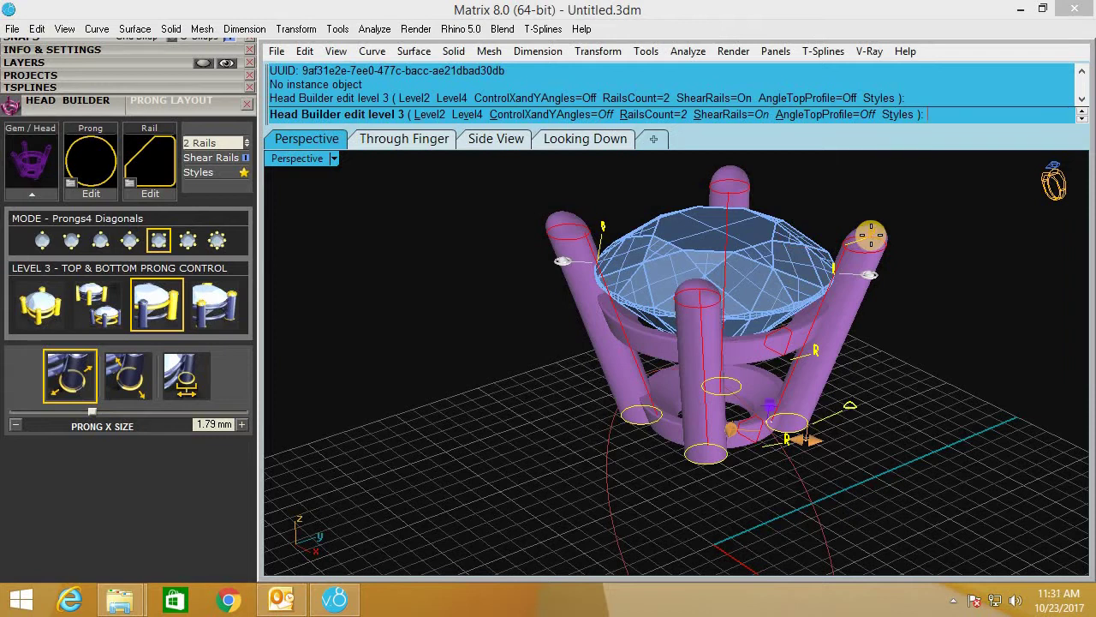
# Pick the prong top profiles, then the rail and its lower control point.
pyautogui.click(870, 236)
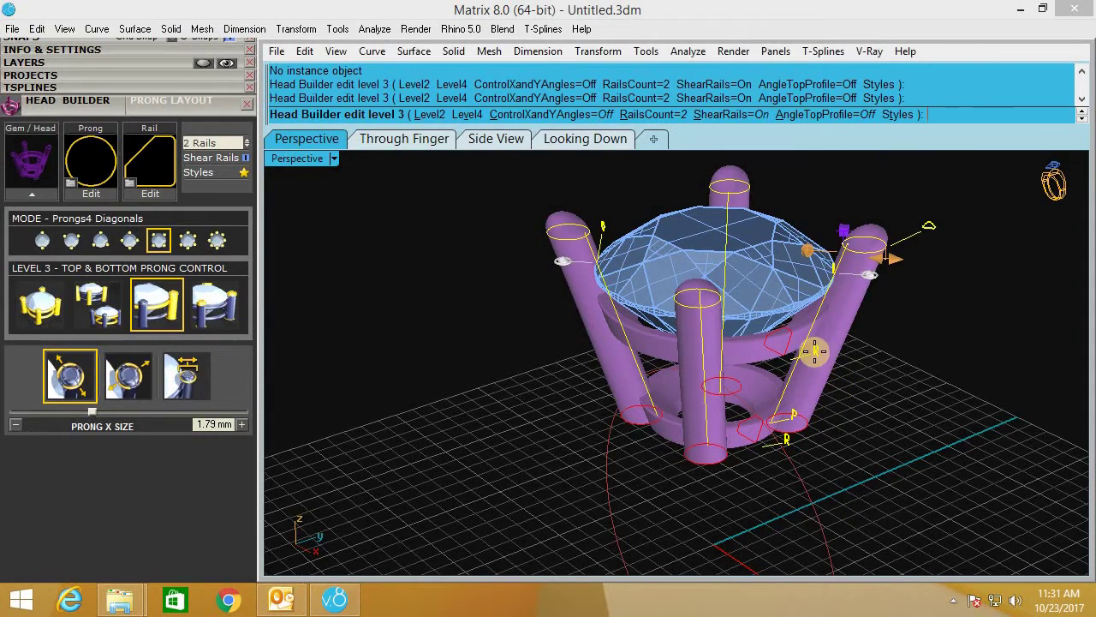
pyautogui.click(780, 347)
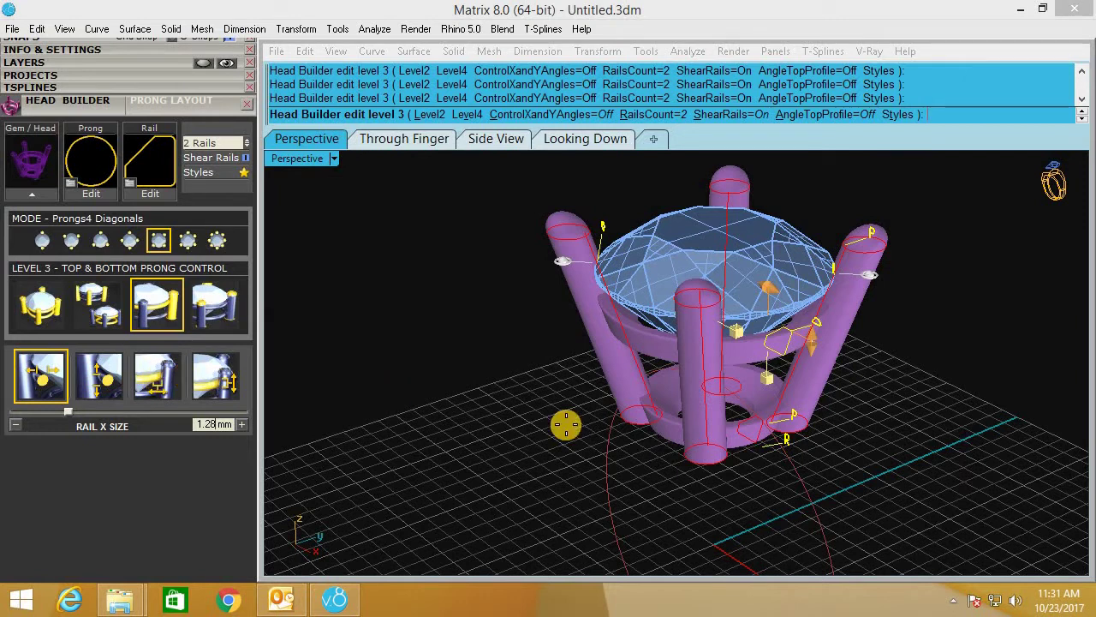
pyautogui.click(790, 443)
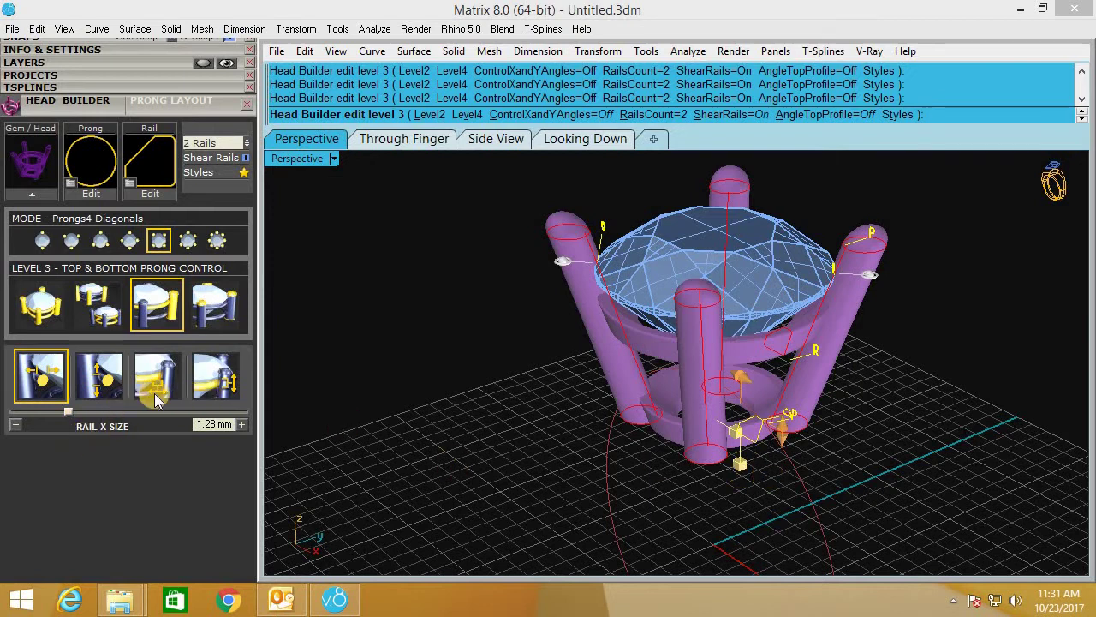
pyautogui.moveTo(899, 276); pyautogui.dragTo(884, 359, button='right')
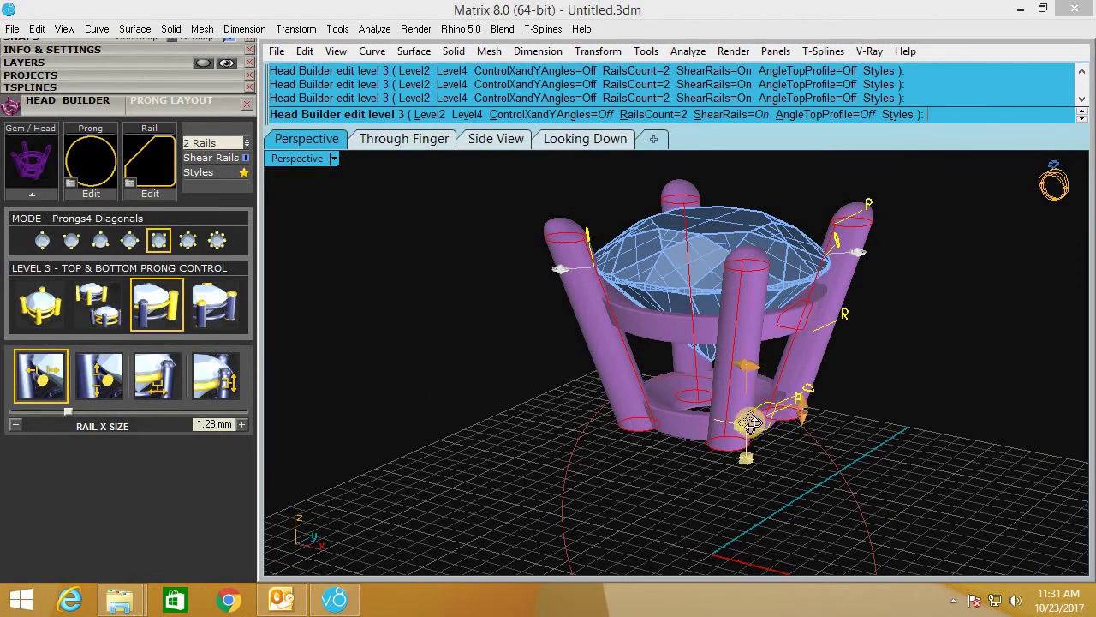
pyautogui.moveTo(160, 420); pyautogui.dragTo(73, 422)
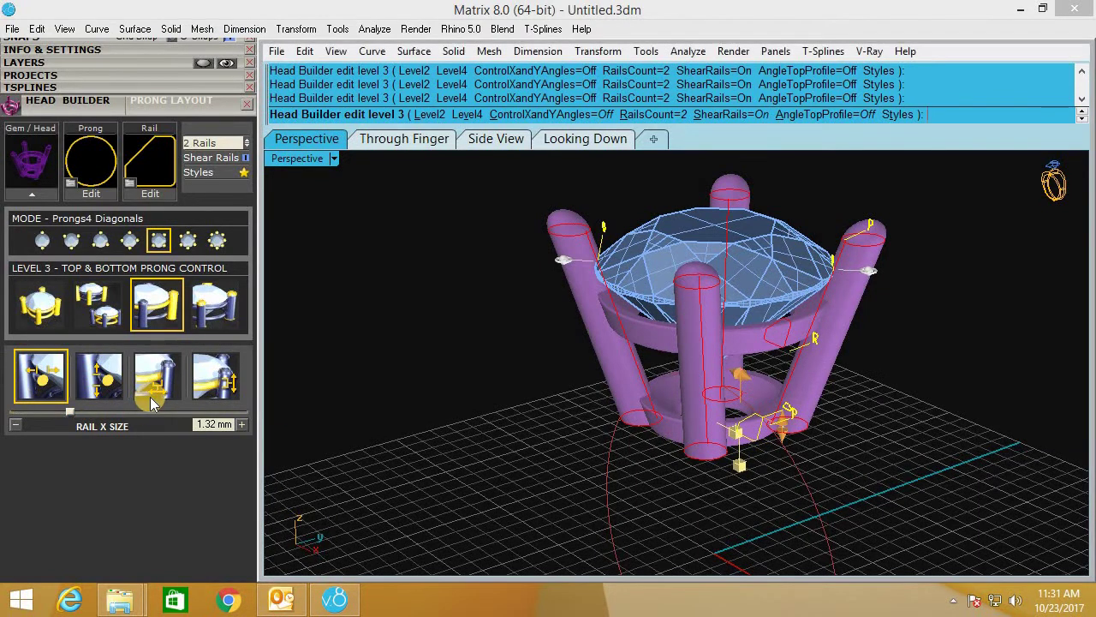
# Set the rail X size to 1.32 mm.
pyautogui.click(789, 437)
pyautogui.scroll(1, 789, 437)
pyautogui.scroll(2, 780, 394)
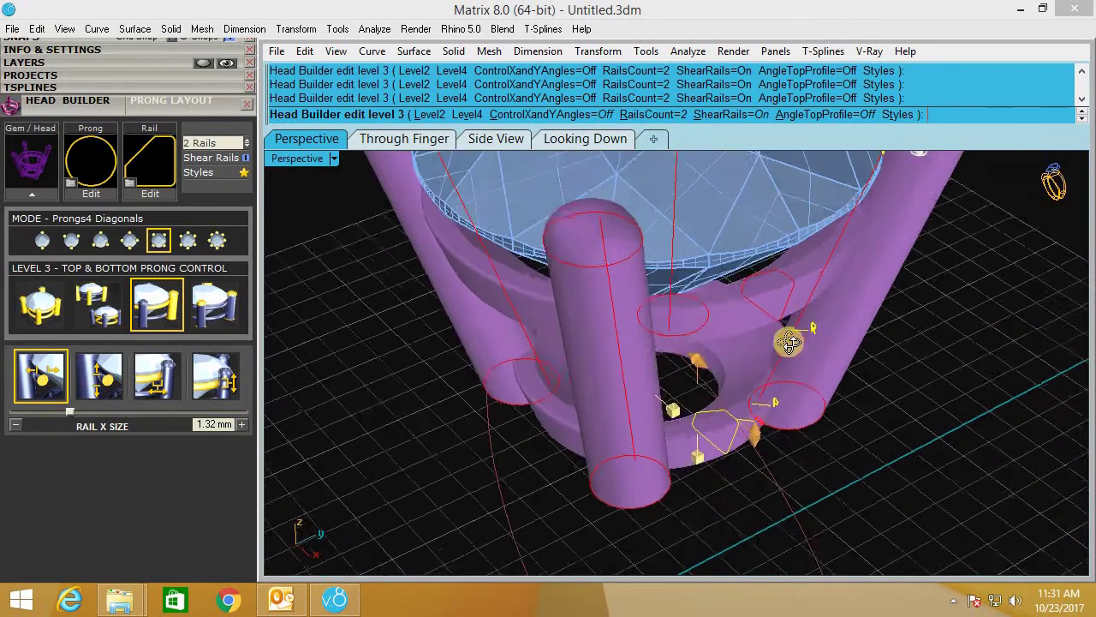
pyautogui.scroll(2, 792, 360)
pyautogui.scroll(1, 837, 250)
pyautogui.scroll(-1, 837, 249)
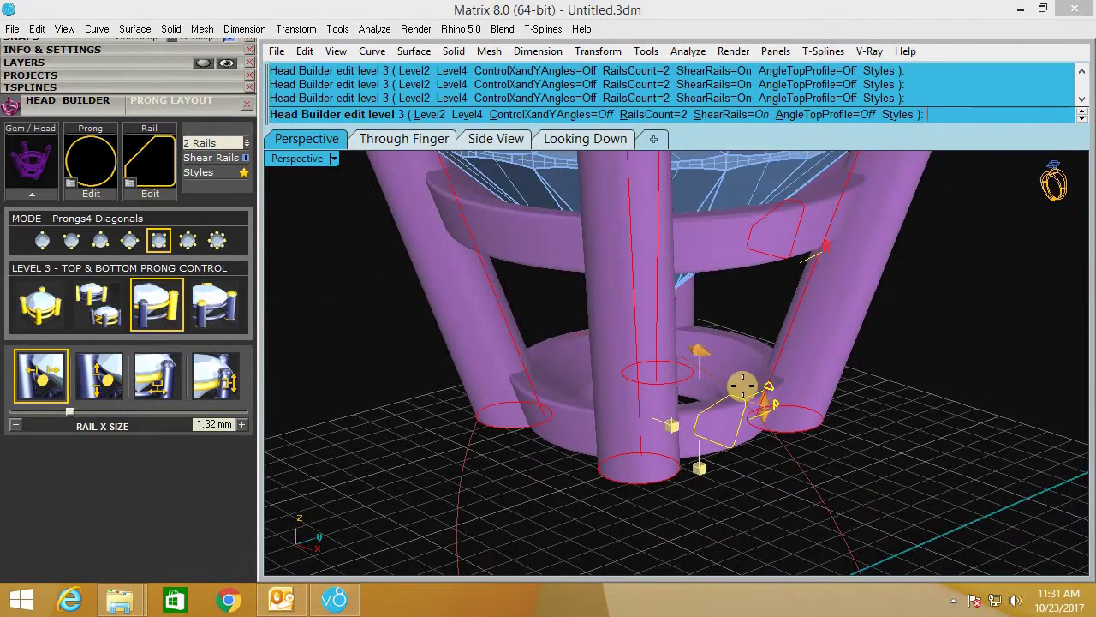
pyautogui.scroll(-3, 369, 313)
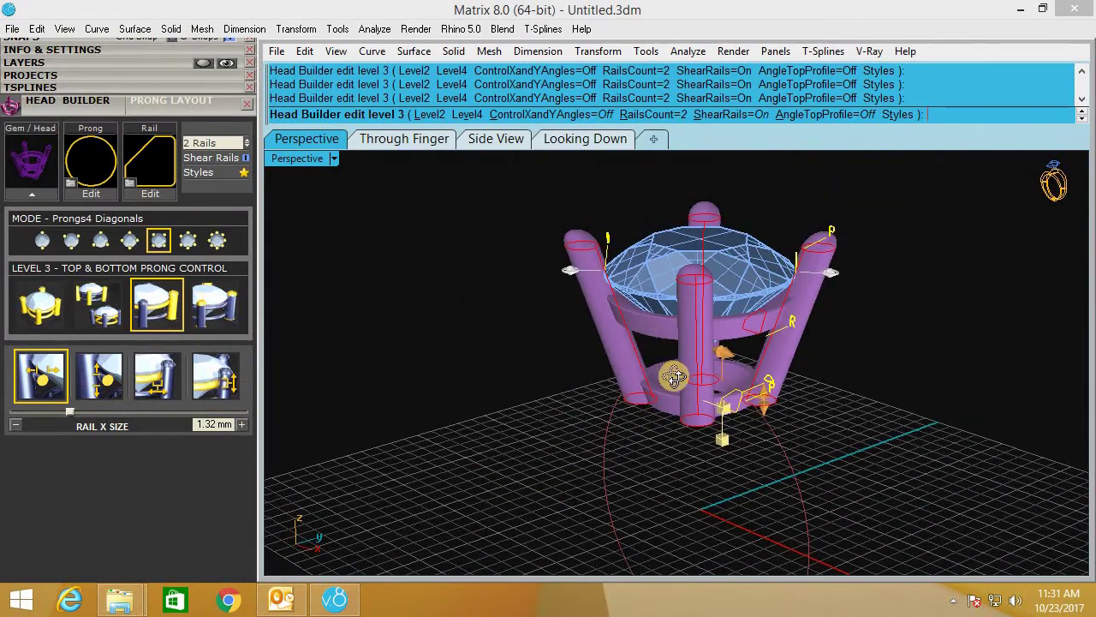
pyautogui.moveTo(331, 330); pyautogui.dragTo(329, 342, button='right')
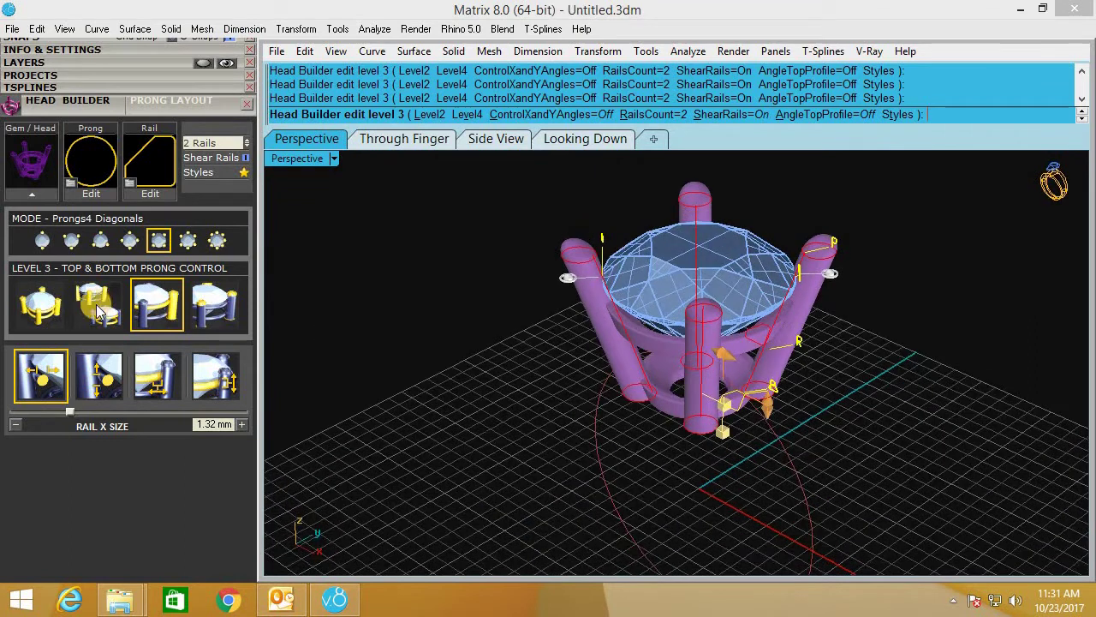
# Cycle through Levels 2 and 3, ending in Level 4 Full Independent Control with rail X size 1.28 mm.
pyautogui.click(214, 307)
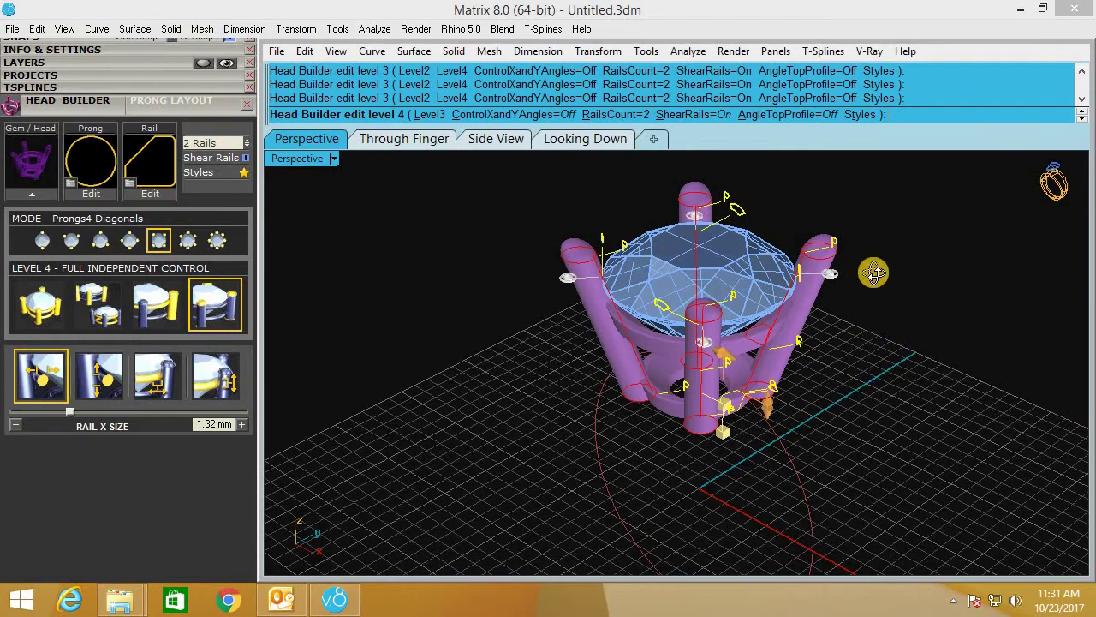
pyautogui.moveTo(873, 272)
pyautogui.mouseDown(button='right')
pyautogui.moveTo(846, 283)
pyautogui.moveTo(825, 385)
pyautogui.mouseUp(button='right')
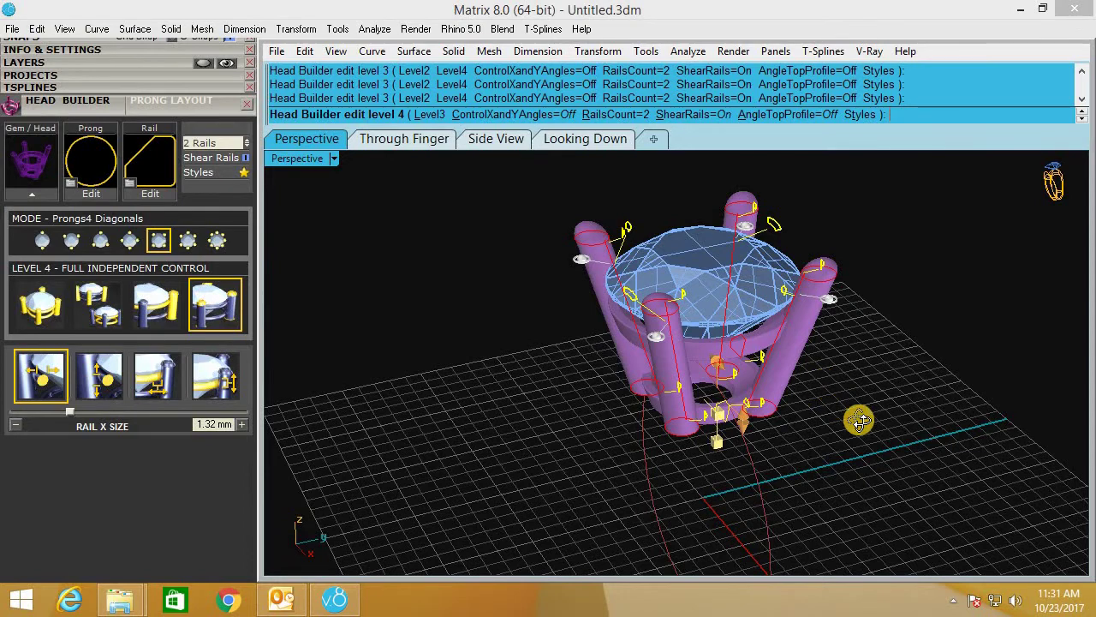
pyautogui.moveTo(908, 442)
pyautogui.mouseDown(button='right')
pyautogui.moveTo(935, 364)
pyautogui.moveTo(763, 392)
pyautogui.mouseUp(button='right')
pyautogui.click(103, 310)
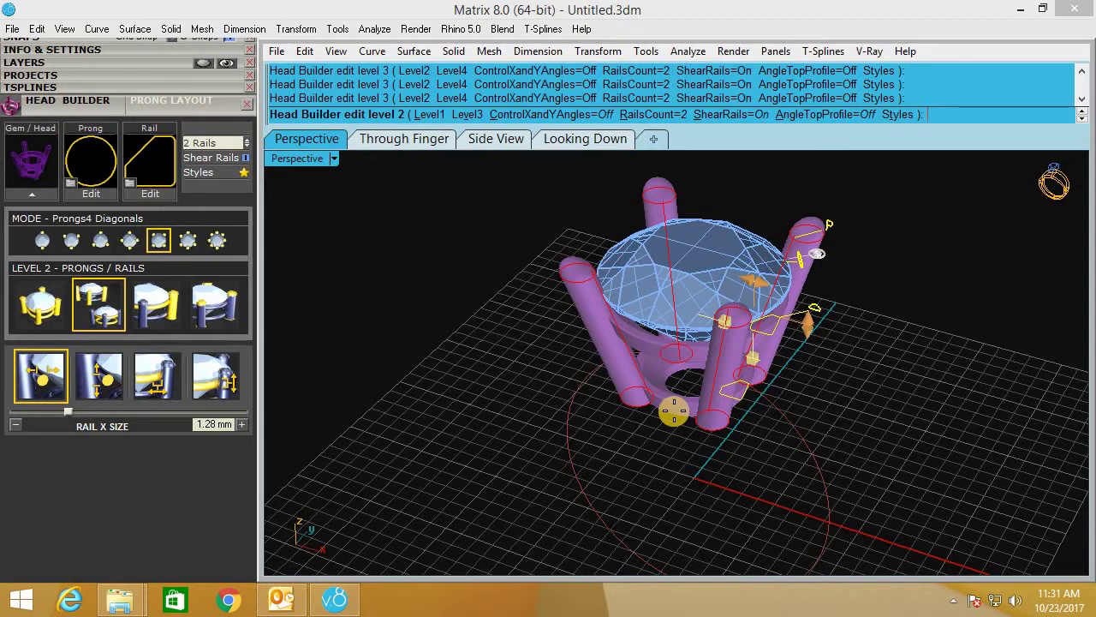
pyautogui.click(153, 310)
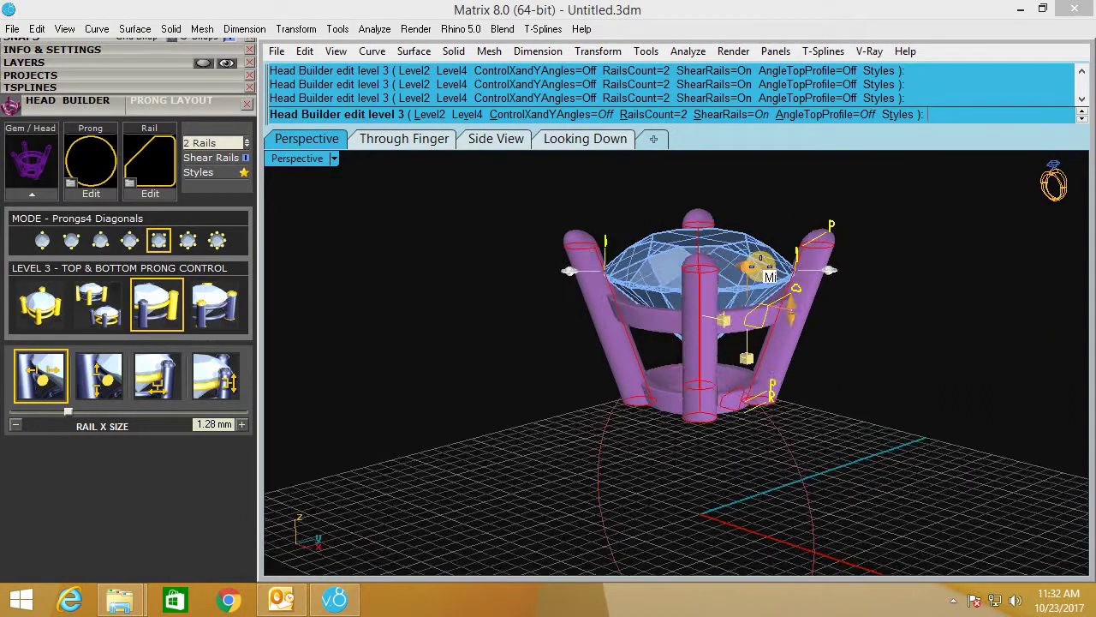
pyautogui.moveTo(824, 229); pyautogui.dragTo(761, 367, button='right')
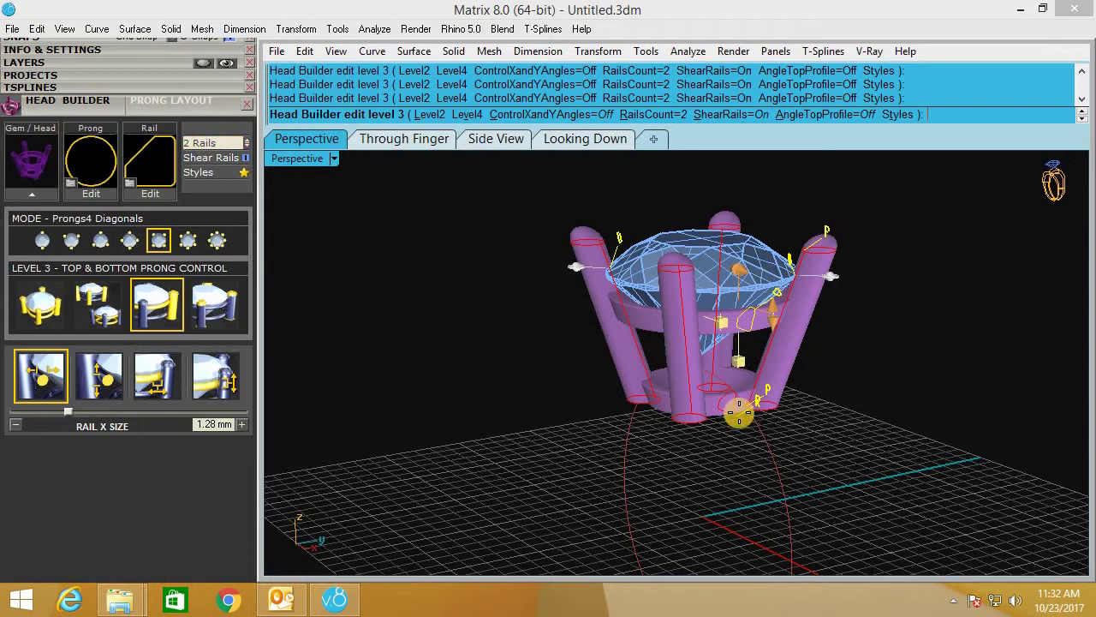
pyautogui.click(220, 315)
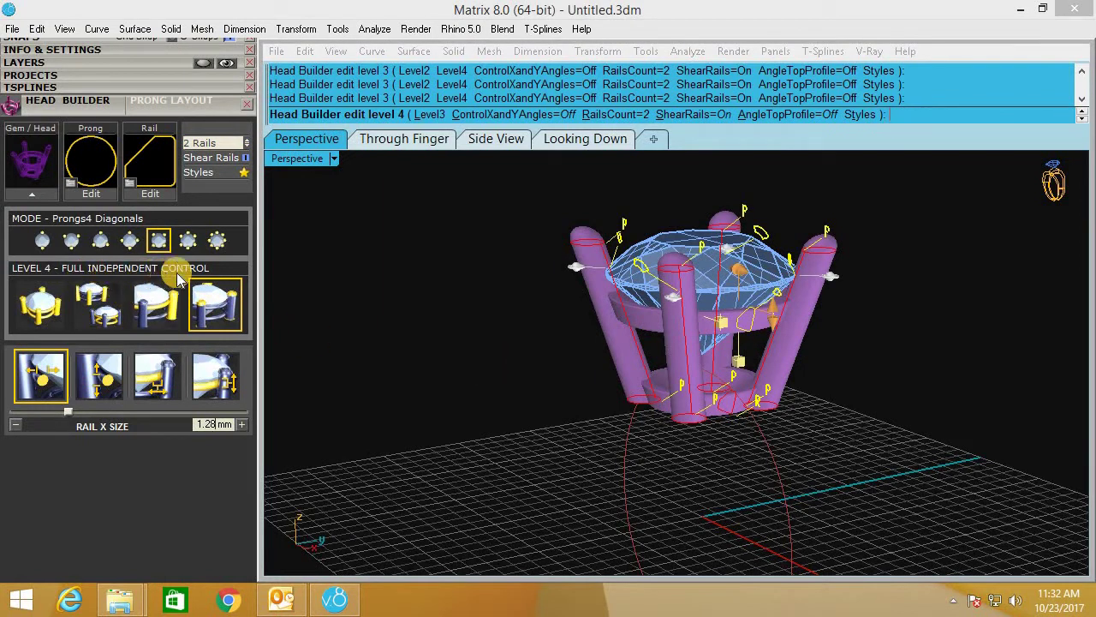
# Give the left prong's top the arched Prong_010 profile from the Prong Profile library.
pyautogui.moveTo(633, 320); pyautogui.dragTo(626, 232, button='right')
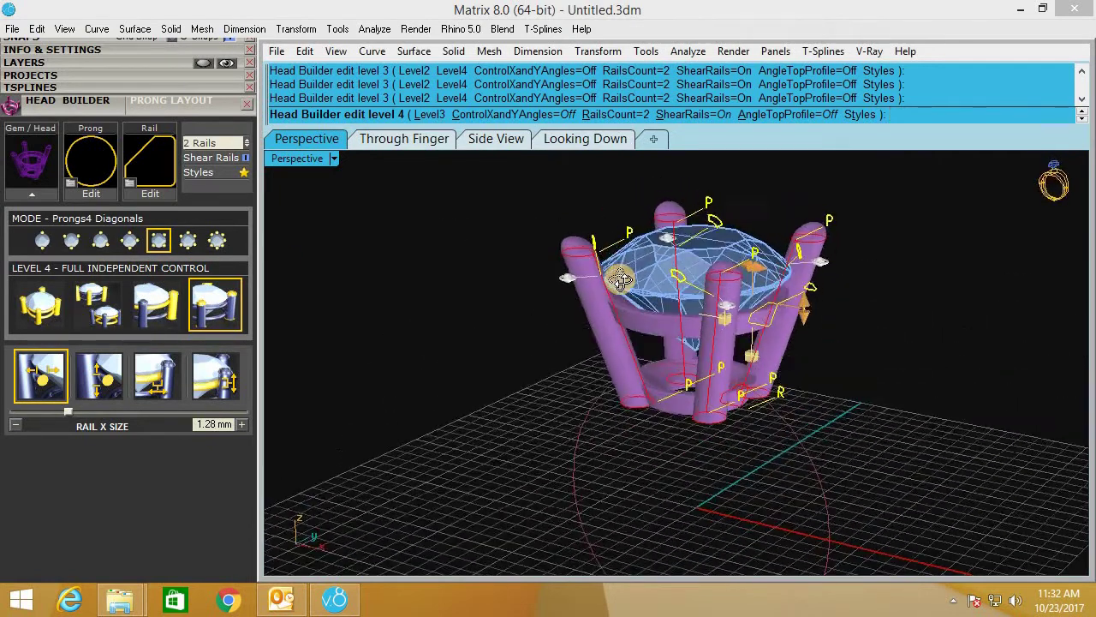
pyautogui.click(628, 236)
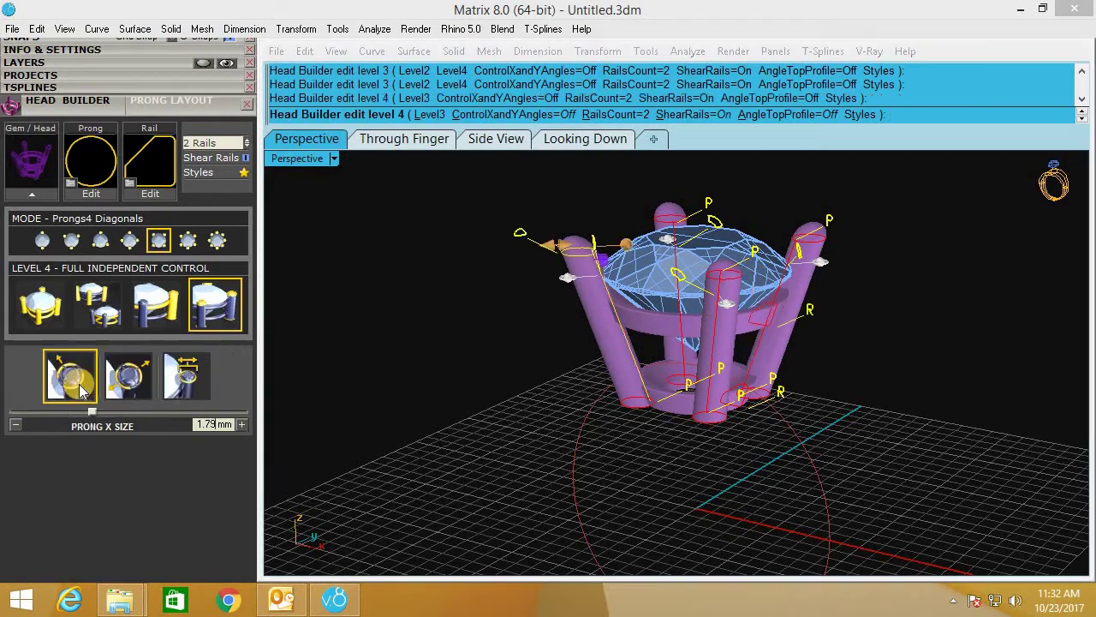
pyautogui.click(94, 164)
pyautogui.doubleClick(277, 237)
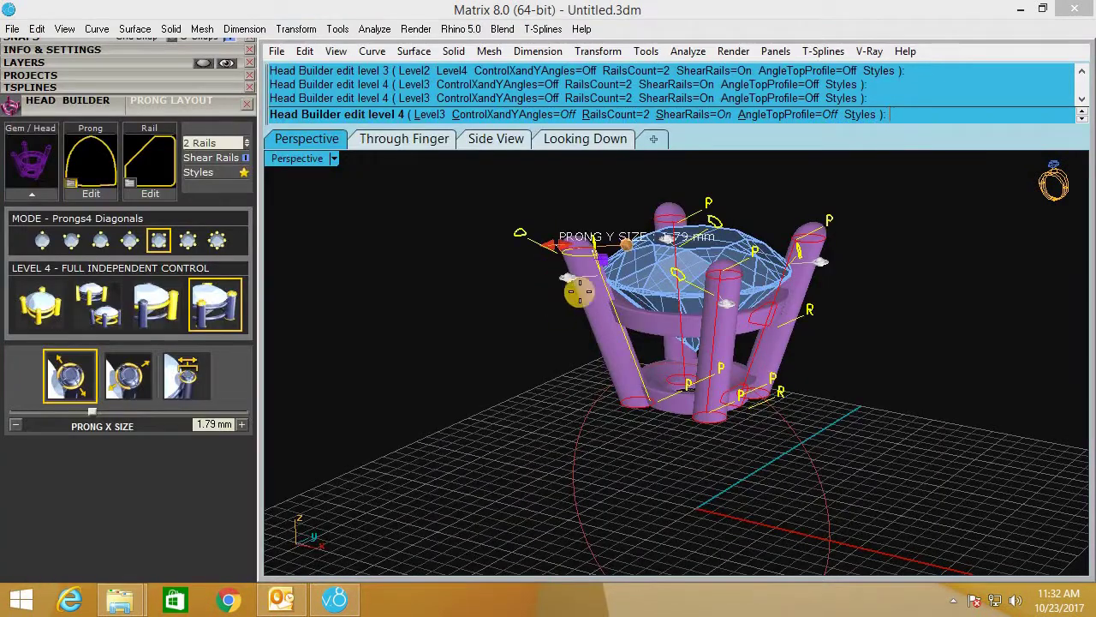
pyautogui.scroll(2, 579, 292)
pyautogui.scroll(3, 578, 292)
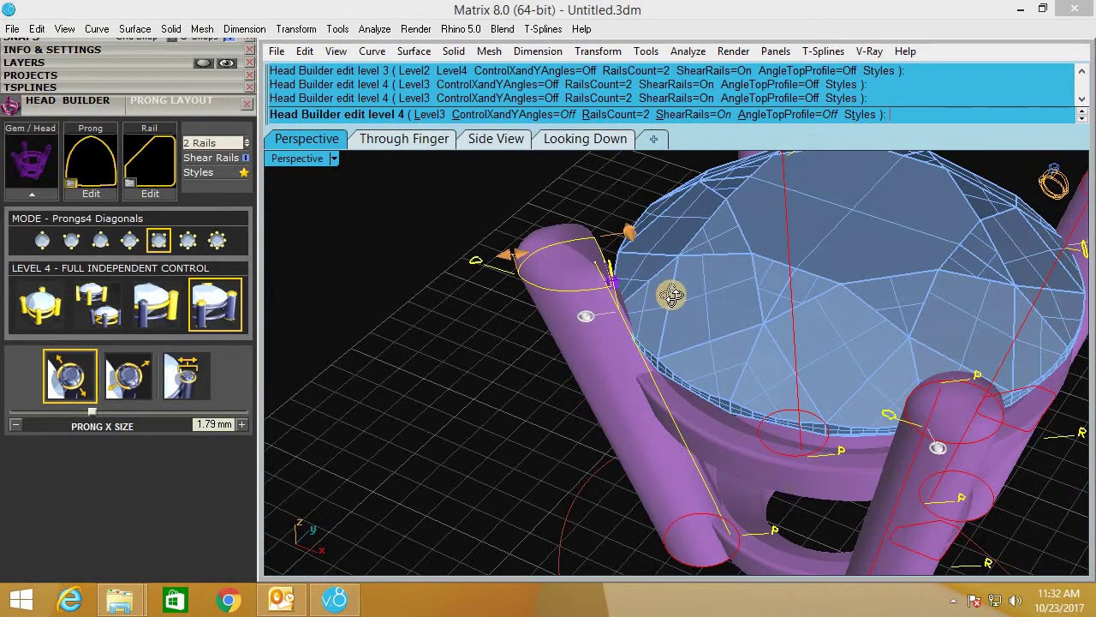
pyautogui.scroll(-3, 671, 296)
pyautogui.scroll(-2, 634, 329)
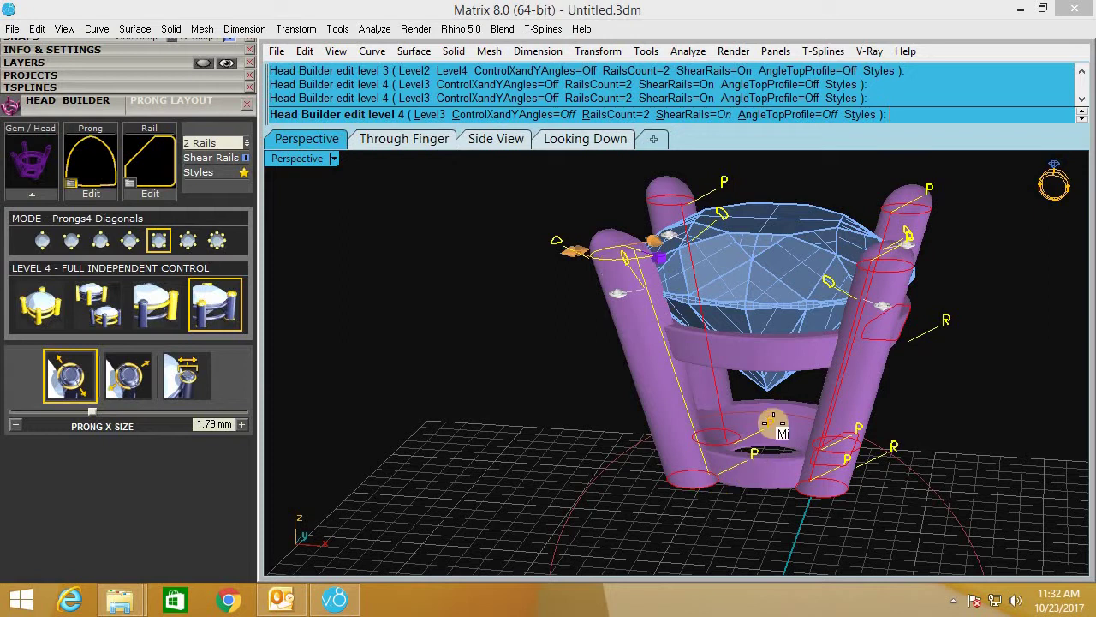
# Give one prong's base the hexagonal Prong_034 profile and inspect it from several angles.
pyautogui.click(741, 426)
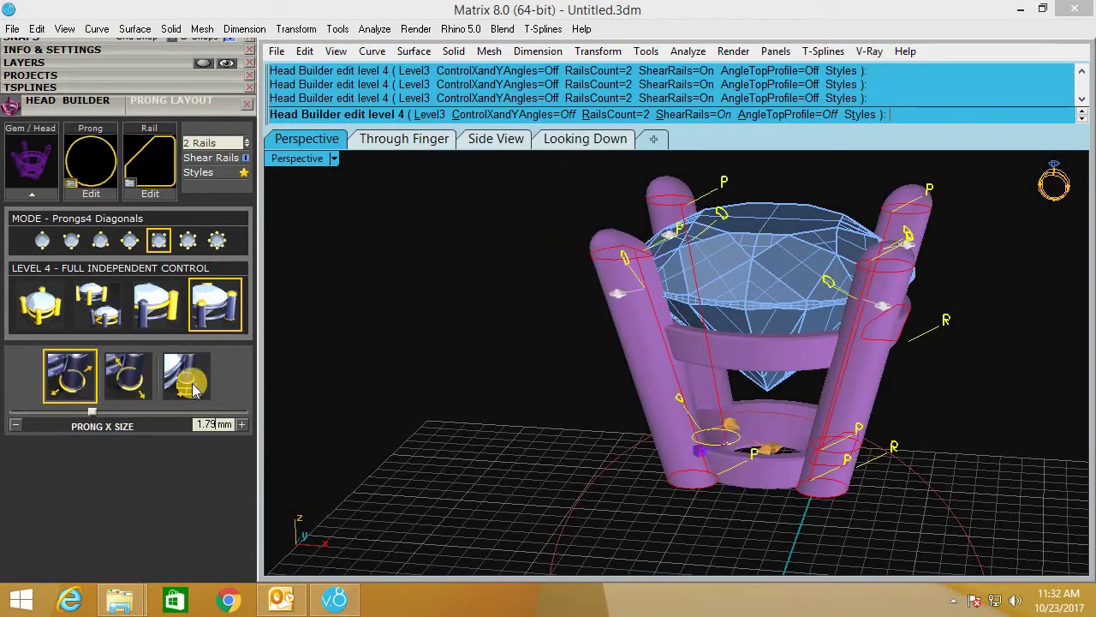
pyautogui.click(107, 164)
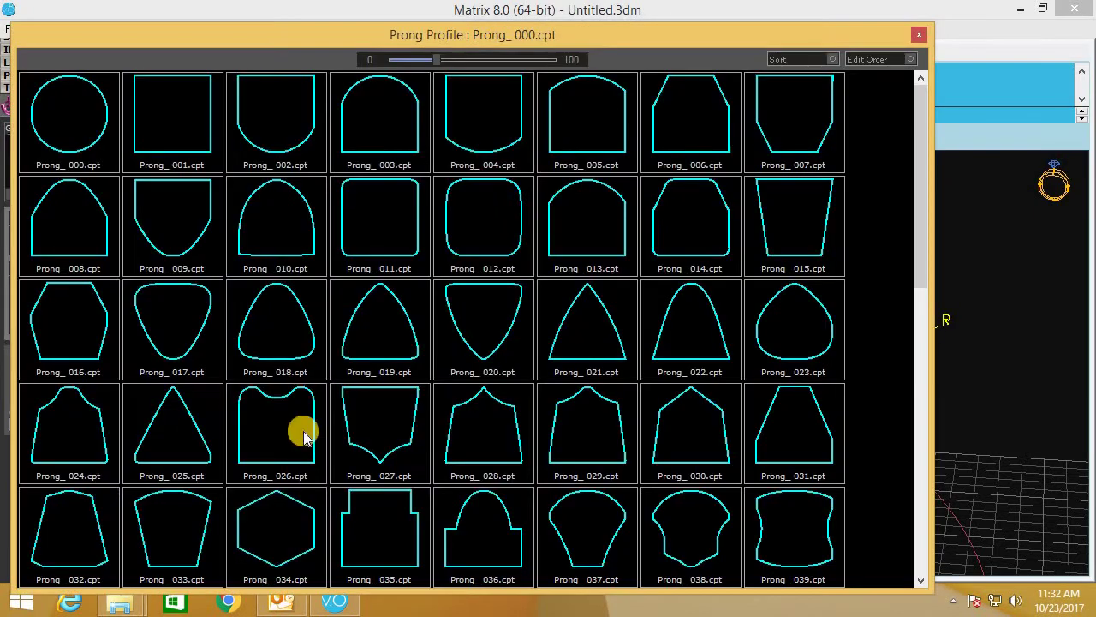
pyautogui.click(673, 372)
pyautogui.moveTo(879, 301); pyautogui.dragTo(679, 482, button='right')
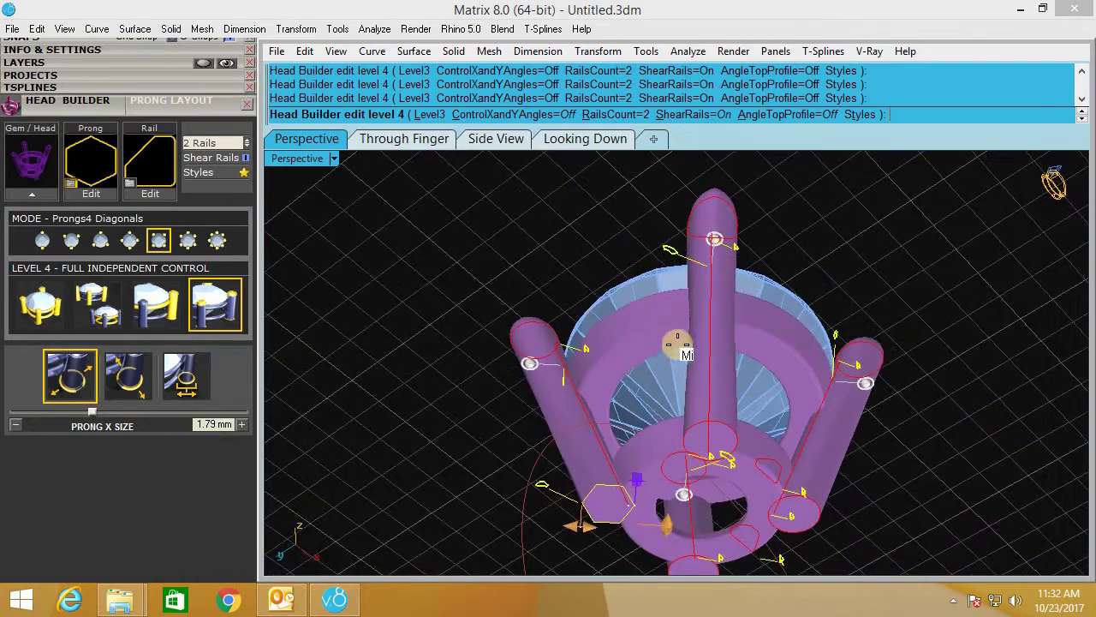
pyautogui.scroll(5, 680, 469)
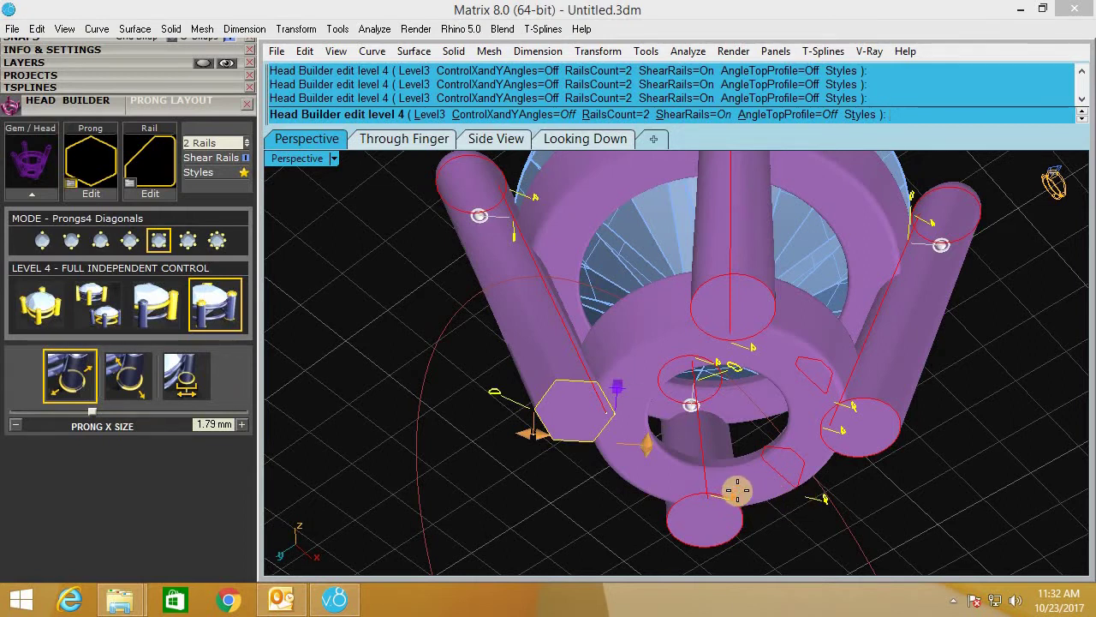
pyautogui.scroll(-4, 710, 374)
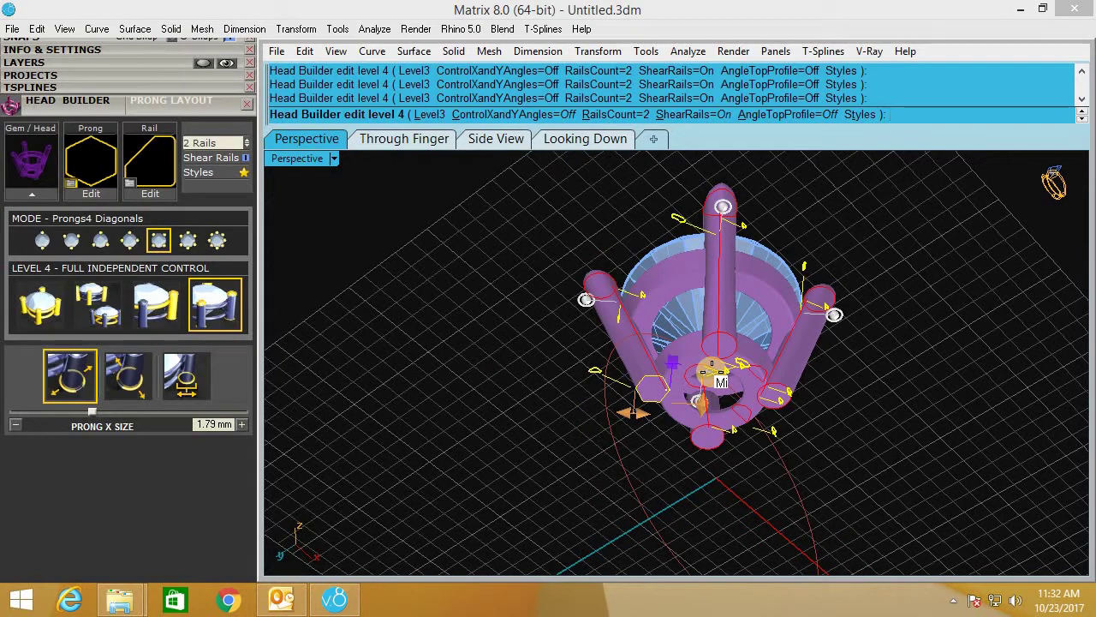
pyautogui.moveTo(796, 371); pyautogui.dragTo(742, 296, button='right')
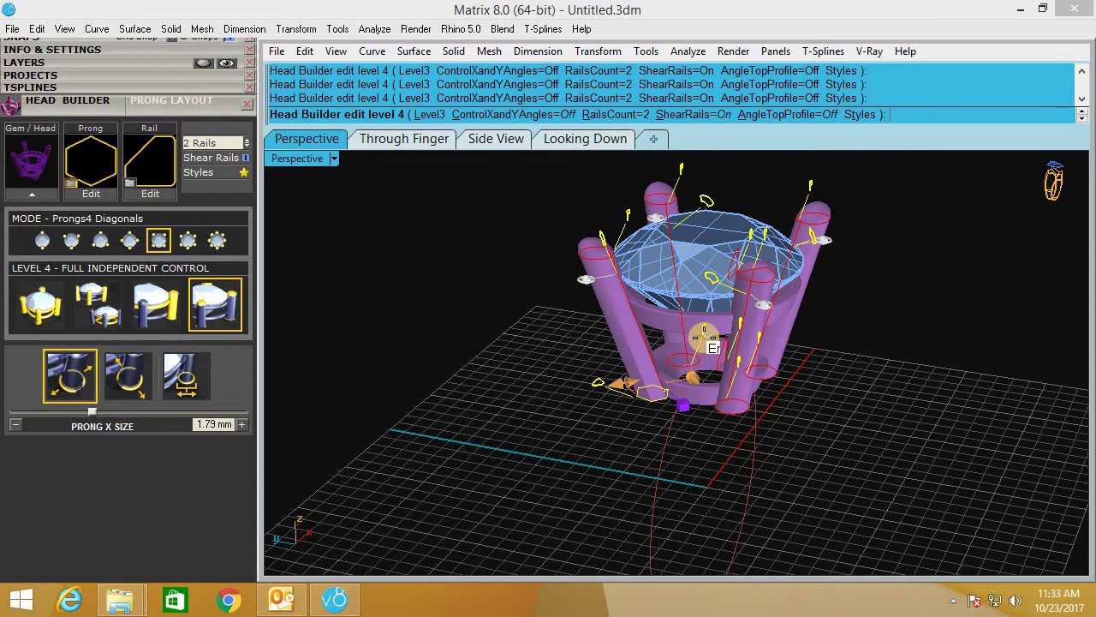
pyautogui.moveTo(851, 362); pyautogui.dragTo(784, 306, button='right')
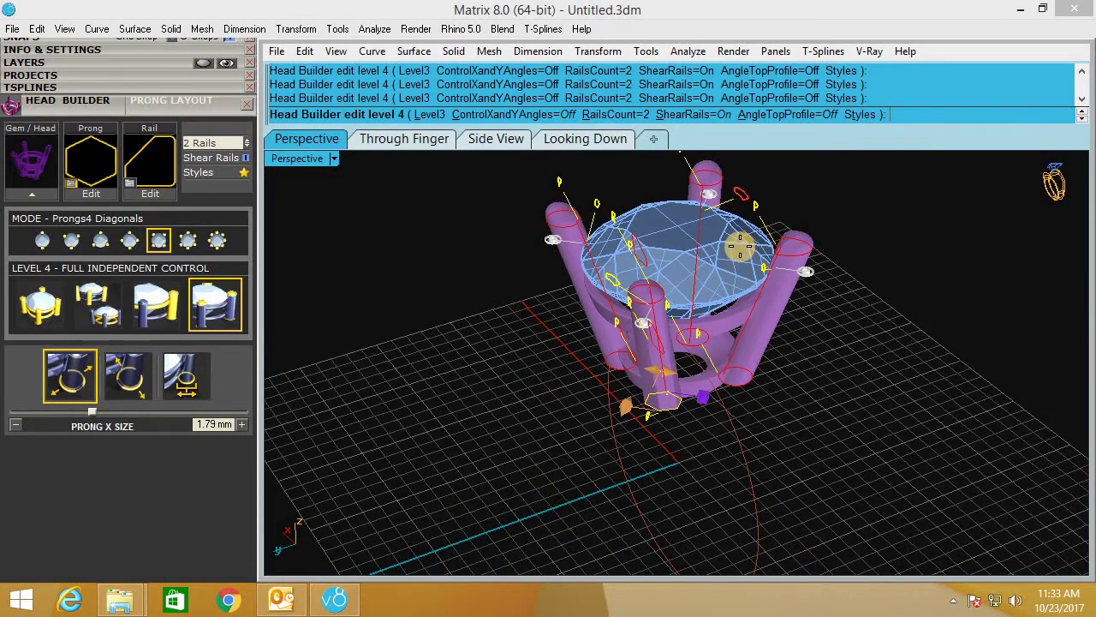
pyautogui.click(101, 313)
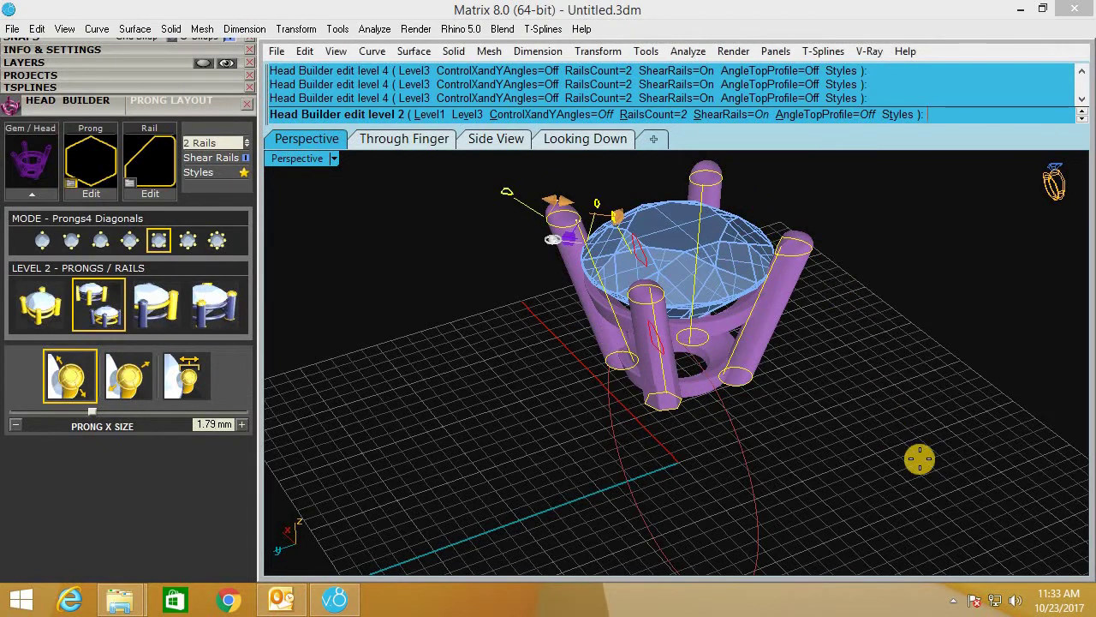
pyautogui.click(148, 302)
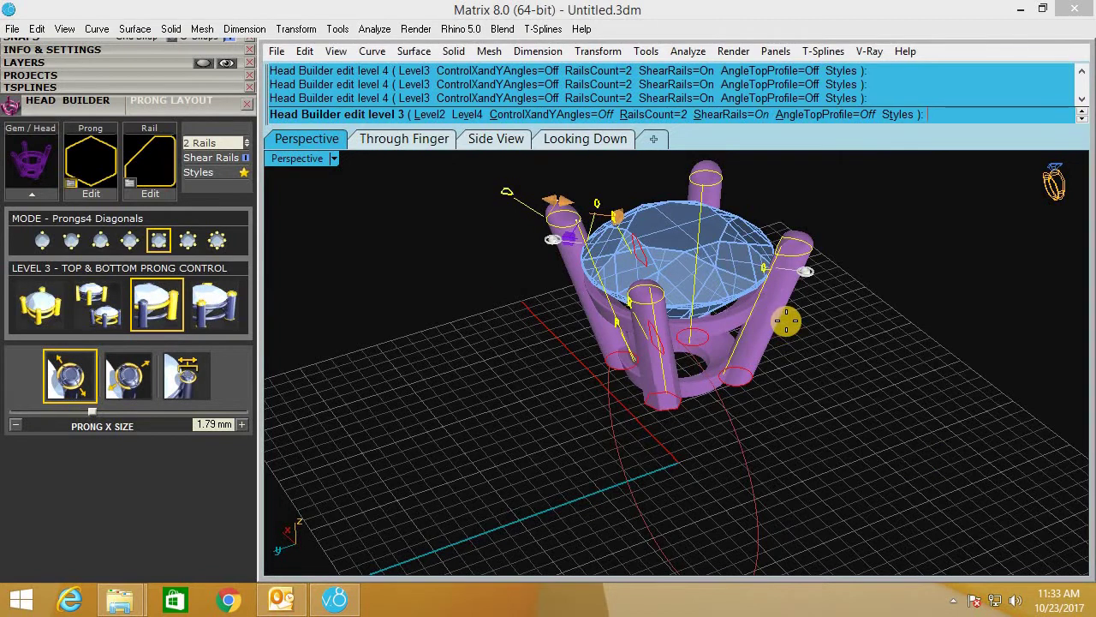
pyautogui.click(223, 314)
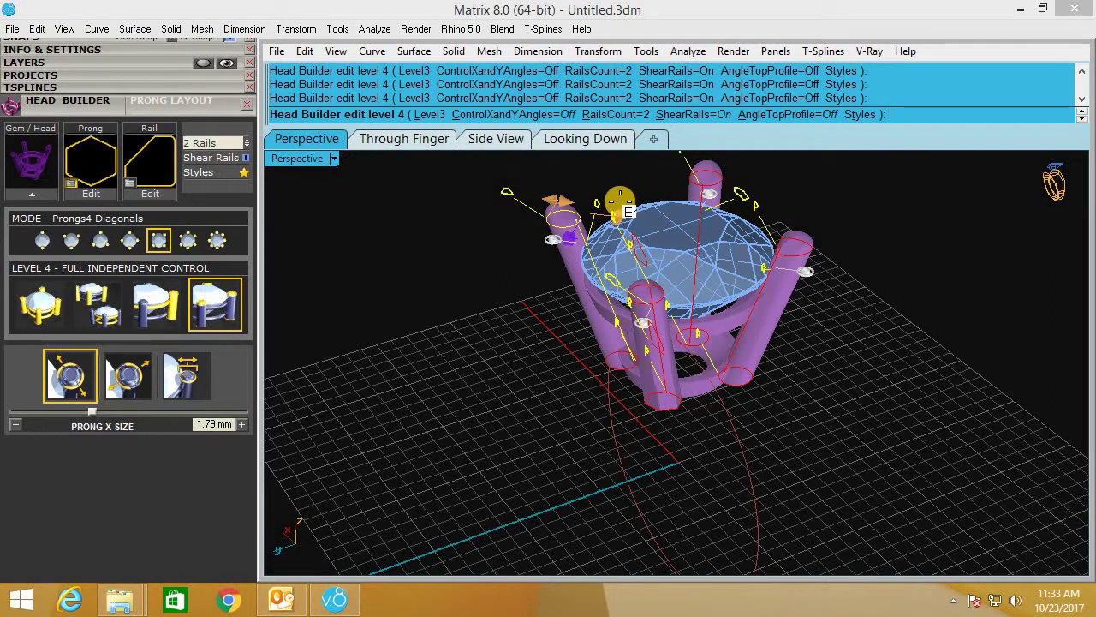
pyautogui.moveTo(754, 349); pyautogui.dragTo(662, 231, button='right')
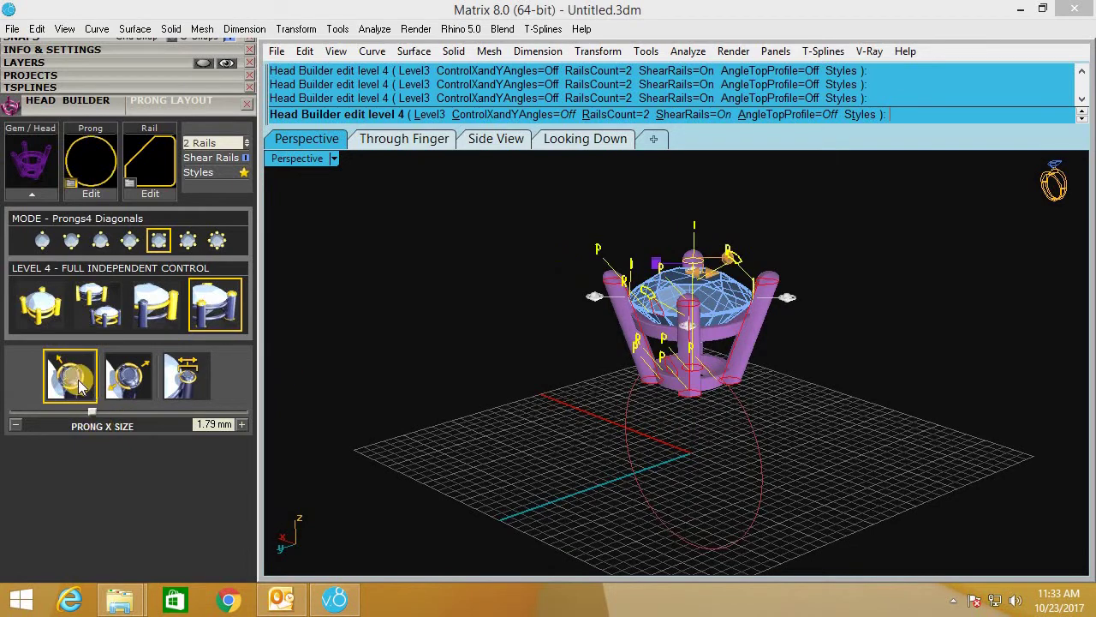
# Size the prong to X 2.79 mm and Y 1.27 mm and apply the notched Prong_059 profile.
pyautogui.moveTo(93, 411); pyautogui.dragTo(140, 412)
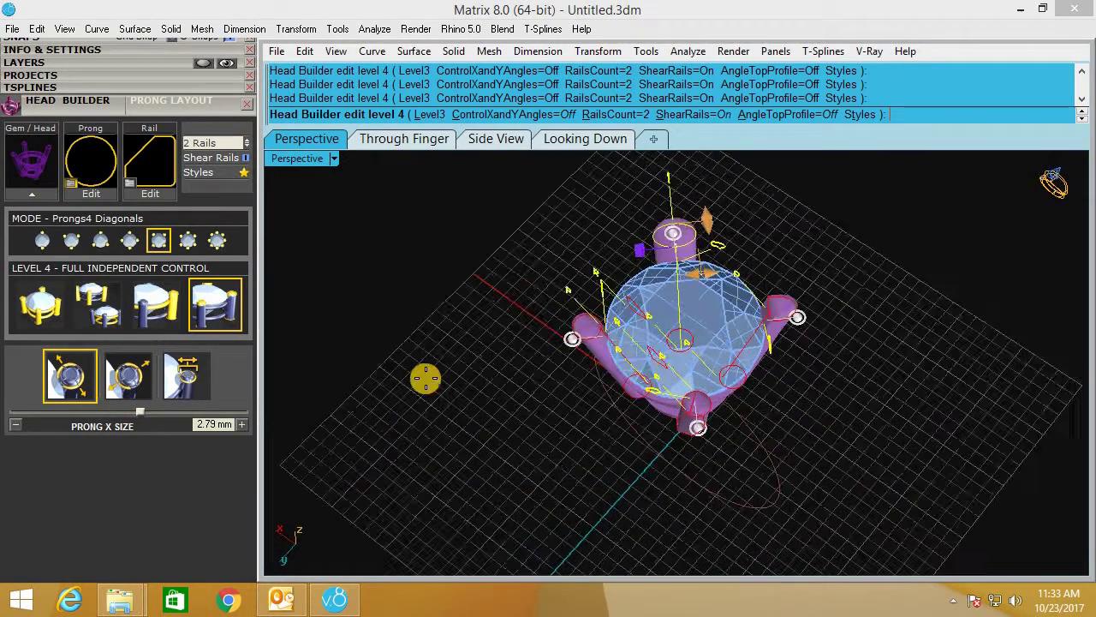
pyautogui.click(127, 369)
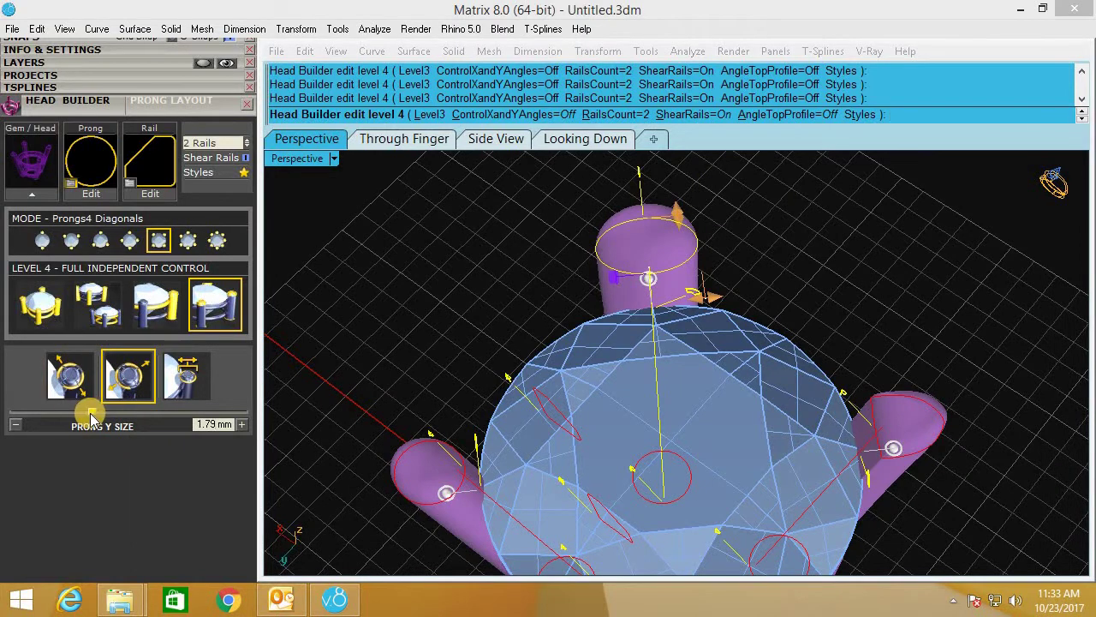
pyautogui.moveTo(57, 412); pyautogui.dragTo(68, 411)
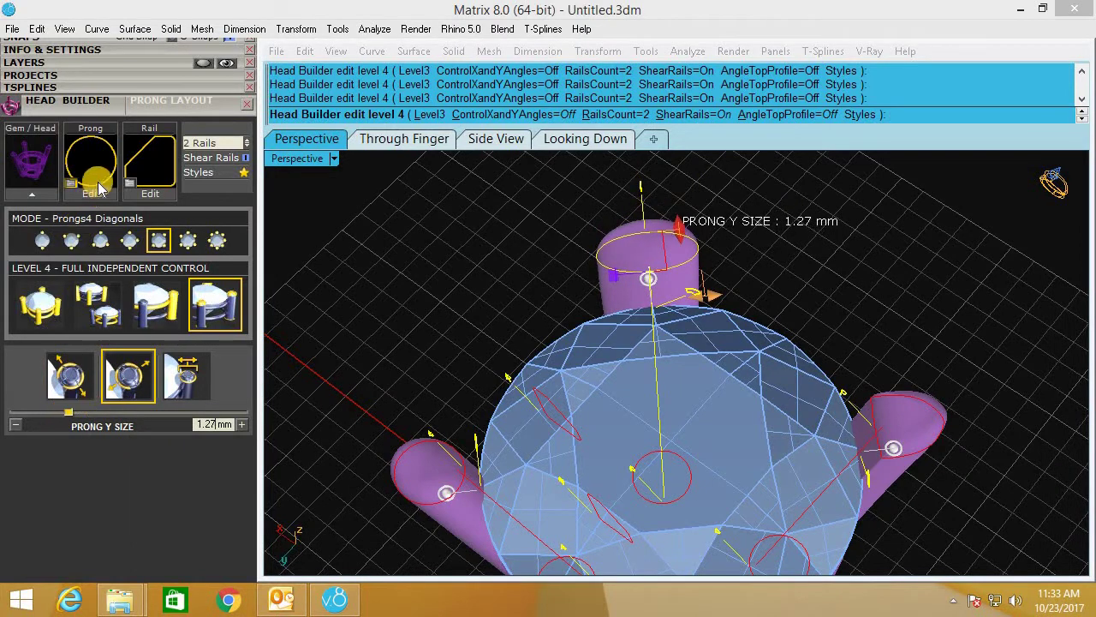
pyautogui.click(101, 175)
pyautogui.scroll(-1, 454, 500)
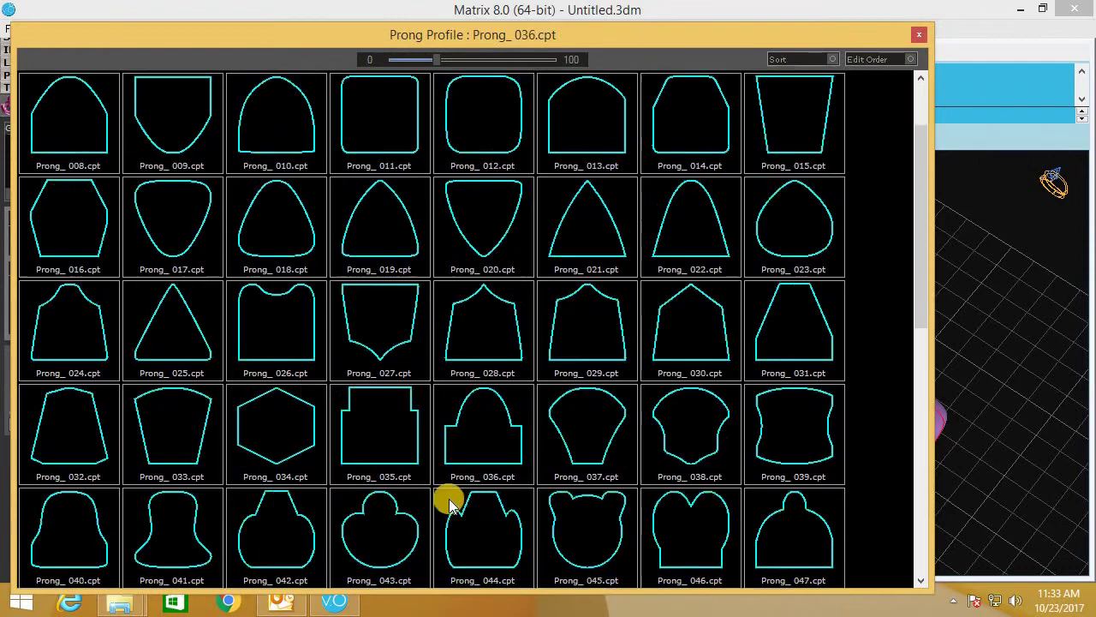
pyautogui.scroll(-3, 390, 346)
pyautogui.click(389, 346)
pyautogui.doubleClick(377, 432)
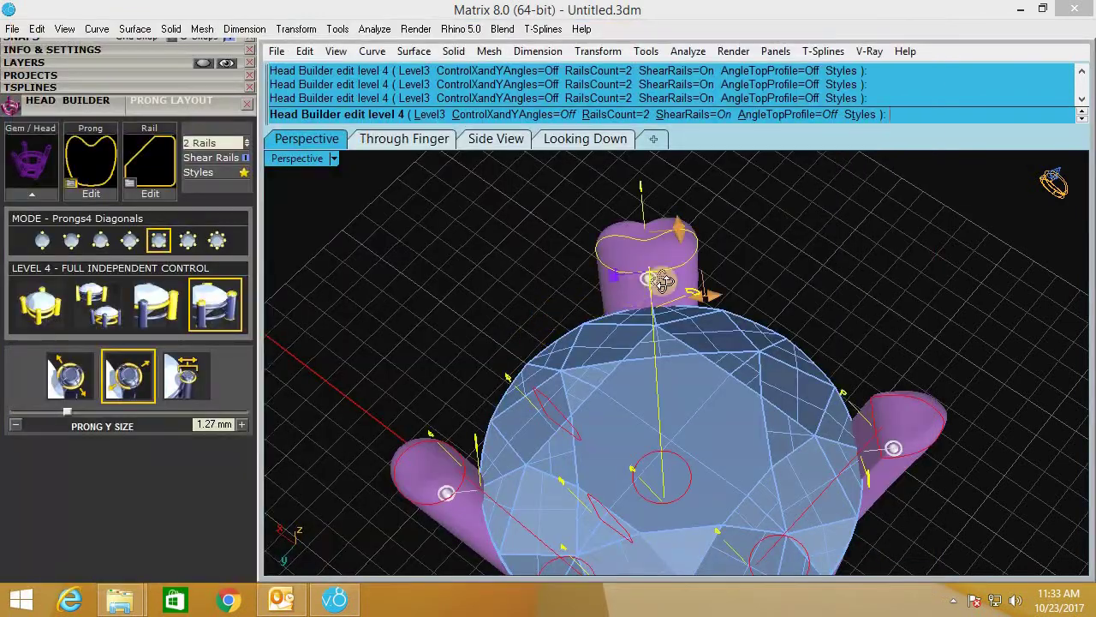
# Select the gallery rail from a low side view, showing Rail X Size 1.28 mm.
pyautogui.moveTo(830, 206)
pyautogui.mouseDown(button='right')
pyautogui.moveTo(884, 243)
pyautogui.moveTo(887, 221)
pyautogui.mouseUp(button='right')
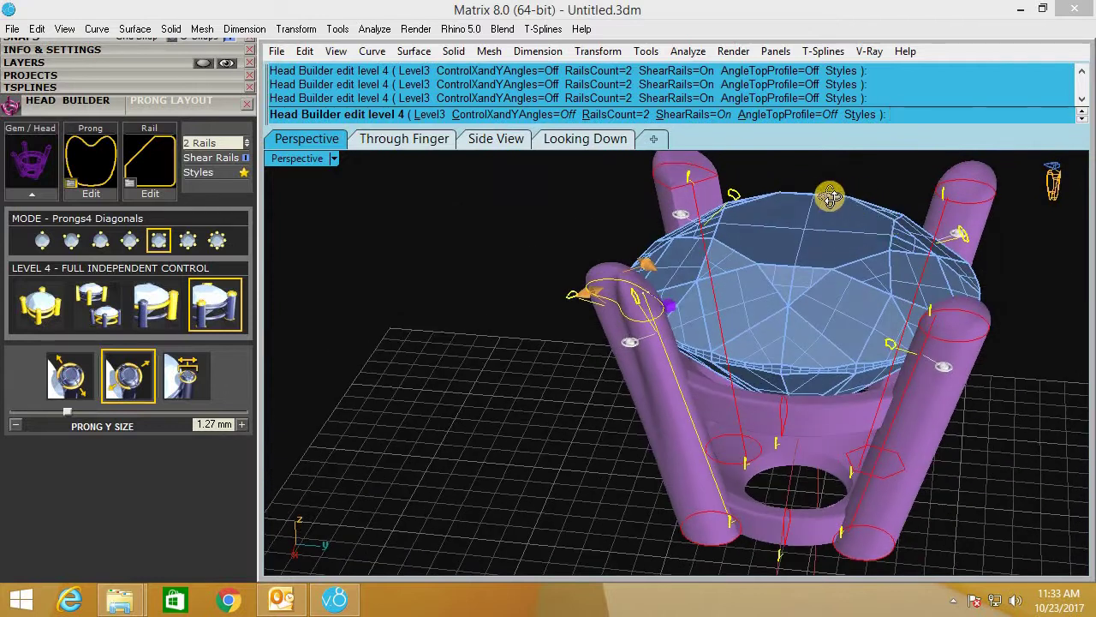
pyautogui.moveTo(831, 195)
pyautogui.mouseDown(button='right')
pyautogui.moveTo(744, 437)
pyautogui.moveTo(709, 440)
pyautogui.mouseUp(button='right')
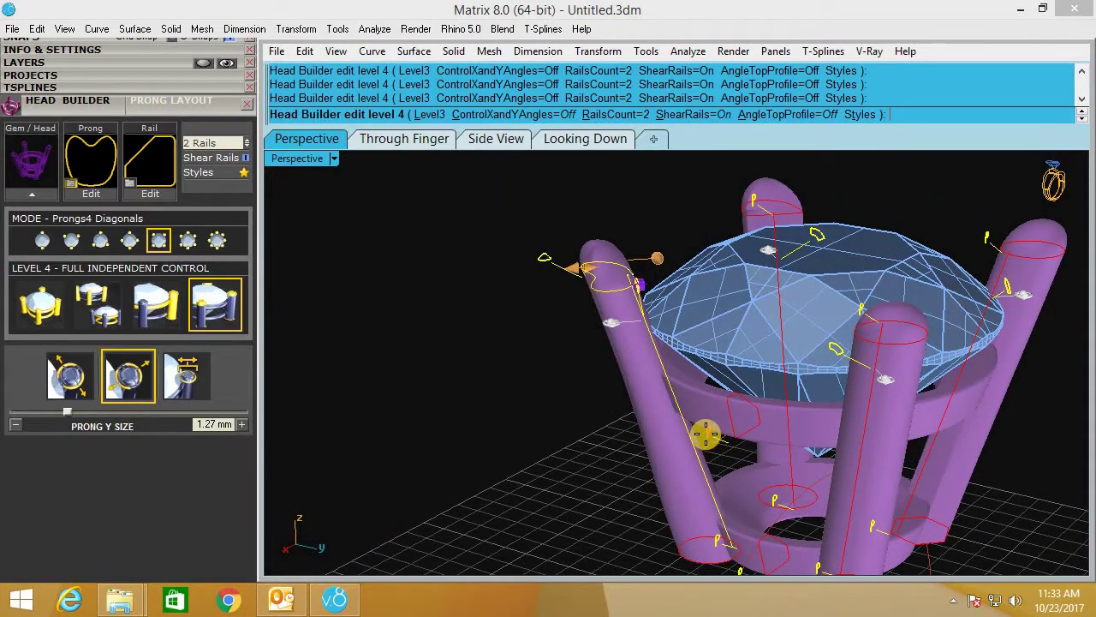
pyautogui.click(705, 434)
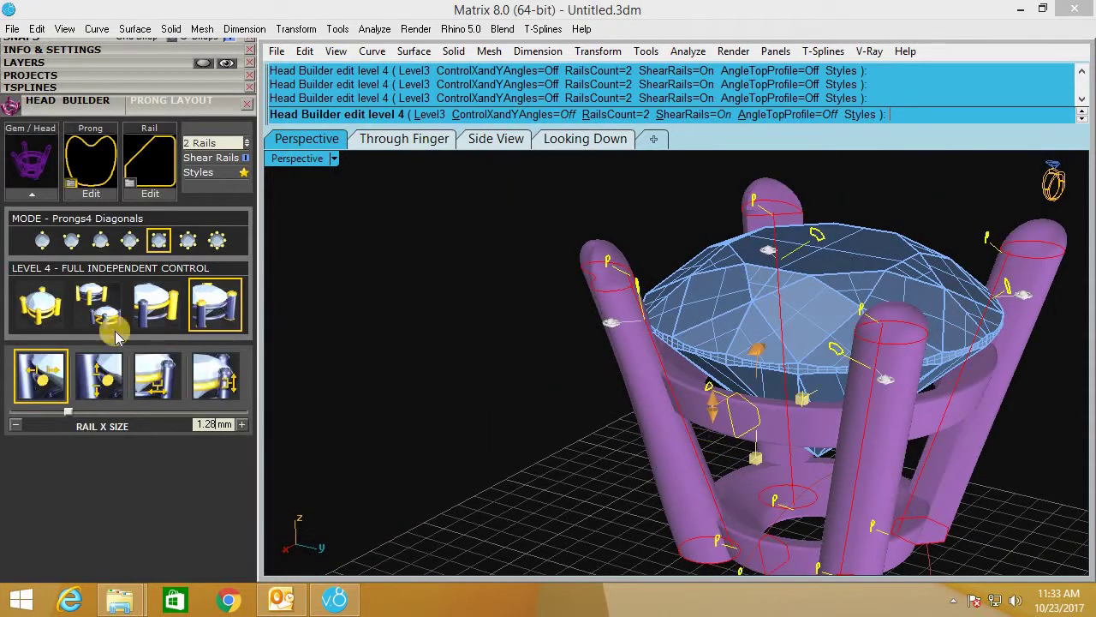
# Apply a D-shaped profile from the Gallery Rail Profile library to the rails.
pyautogui.click(155, 172)
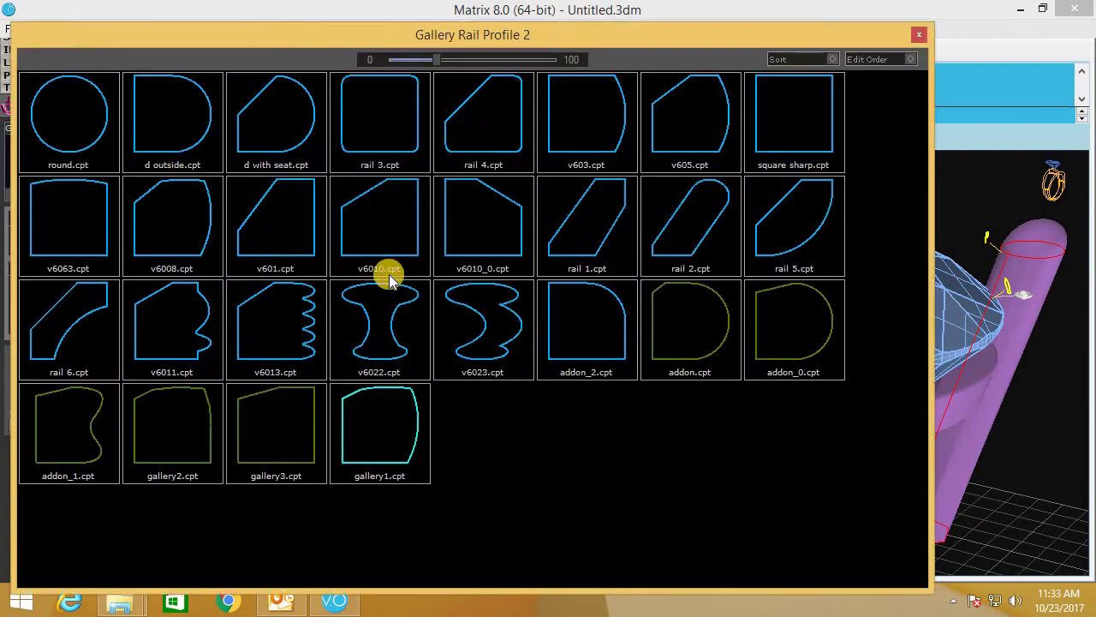
pyautogui.click(86, 326)
pyautogui.click(162, 170)
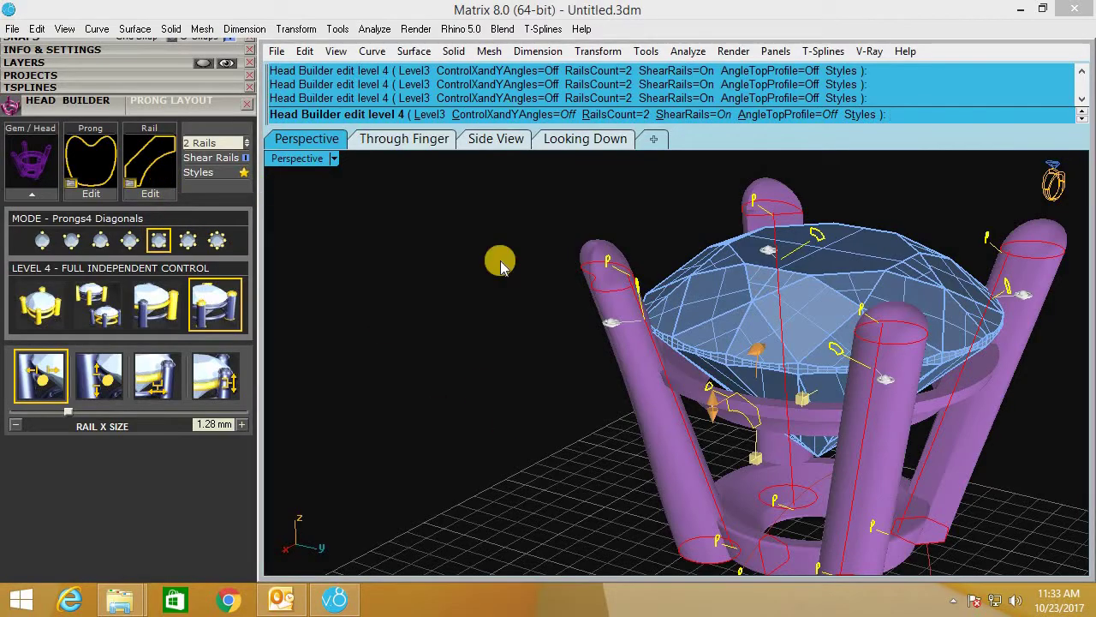
pyautogui.click(685, 334)
pyautogui.moveTo(765, 451)
pyautogui.mouseDown(button='right')
pyautogui.moveTo(723, 315)
pyautogui.moveTo(725, 347)
pyautogui.mouseUp(button='right')
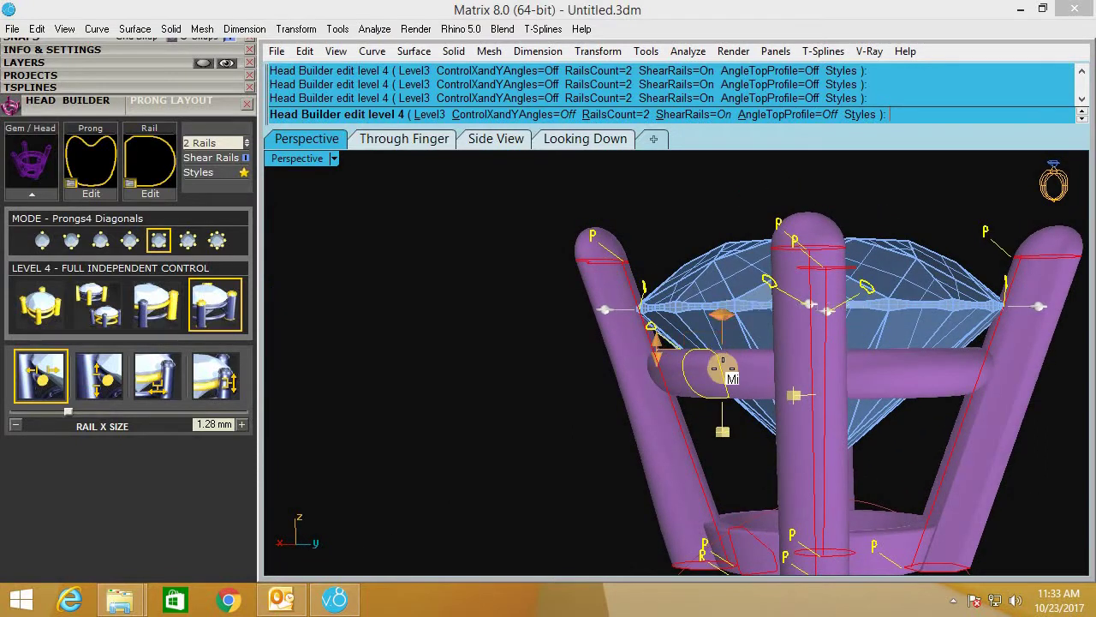
# Thicken the gallery rail to a Rail X Size of 1.92 mm and inspect it.
pyautogui.moveTo(735, 349); pyautogui.dragTo(742, 344)
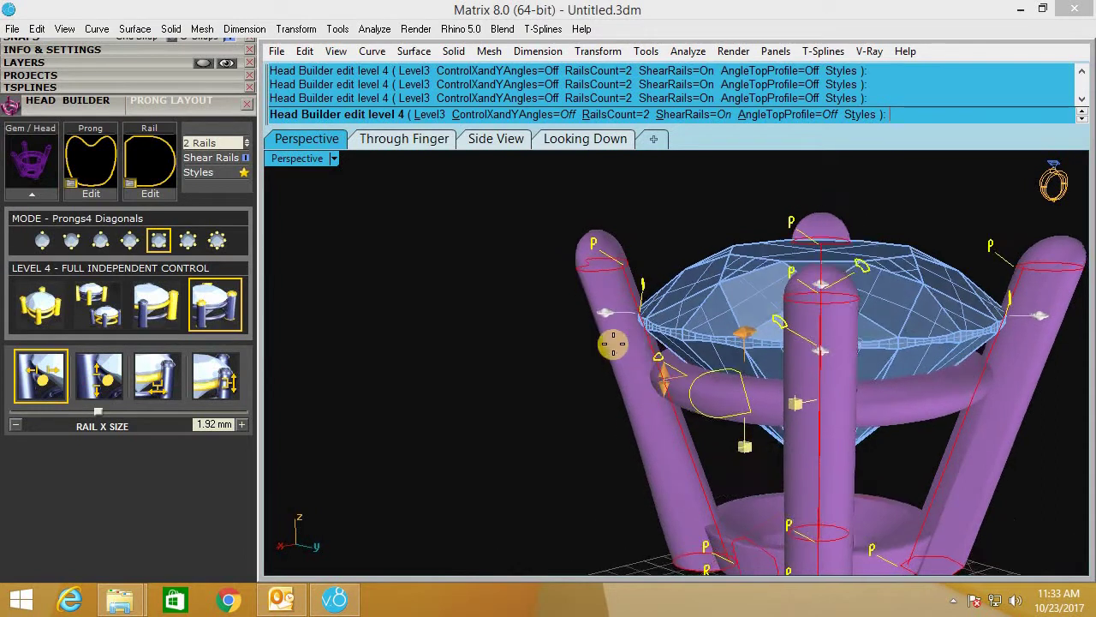
pyautogui.moveTo(617, 347); pyautogui.dragTo(615, 334, button='right')
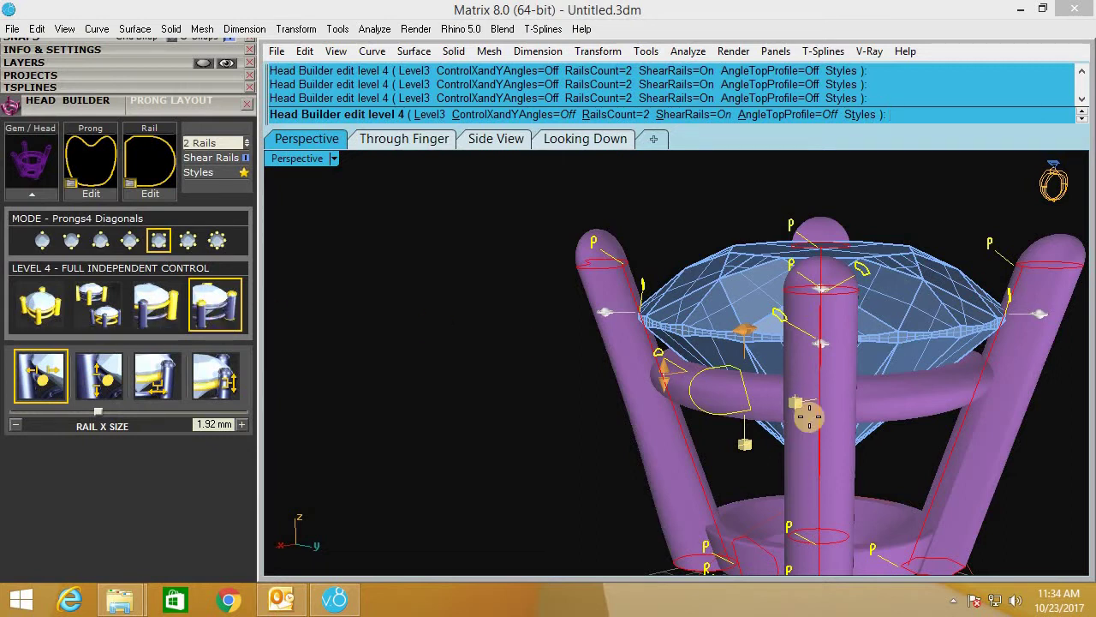
pyautogui.moveTo(823, 273)
pyautogui.mouseDown(button='right')
pyautogui.moveTo(818, 404)
pyautogui.moveTo(837, 460)
pyautogui.mouseUp(button='right')
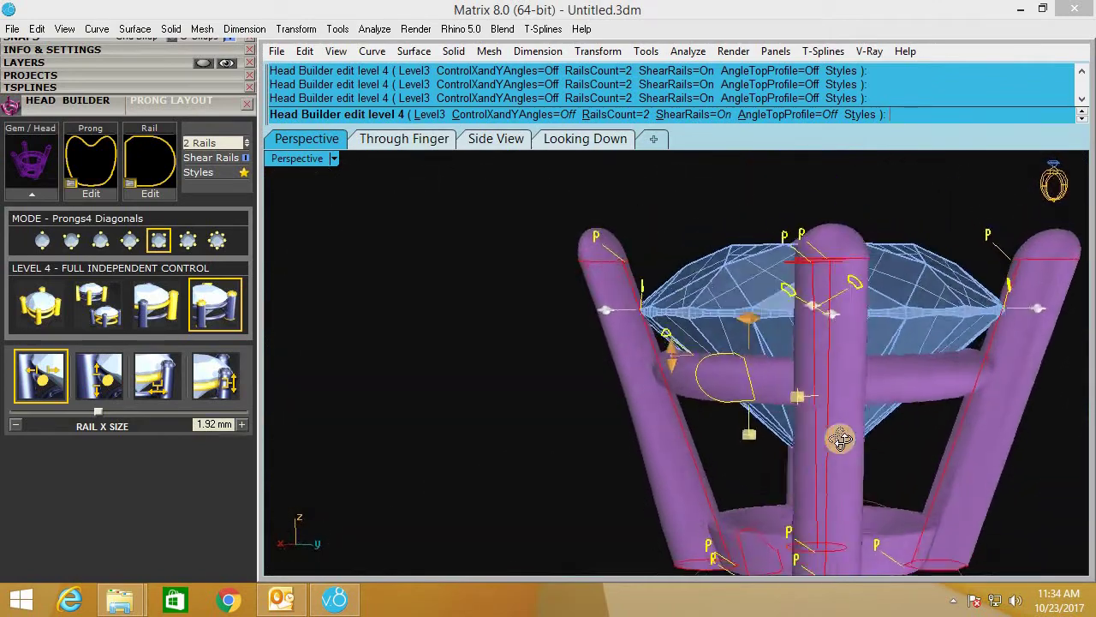
pyautogui.scroll(-4, 856, 458)
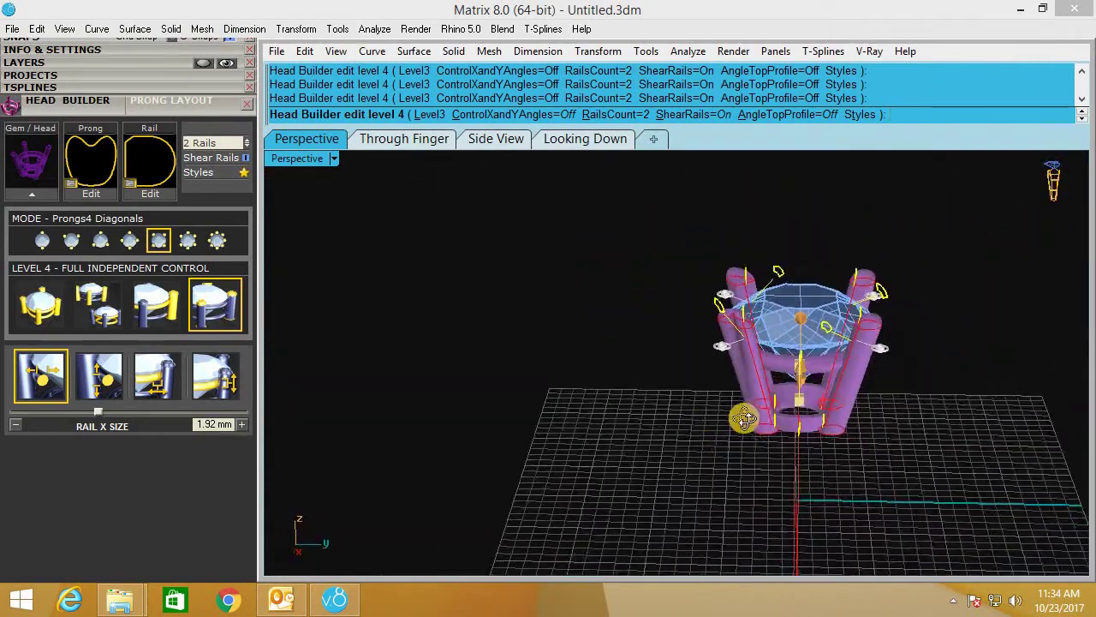
pyautogui.moveTo(948, 452); pyautogui.dragTo(849, 440, button='right')
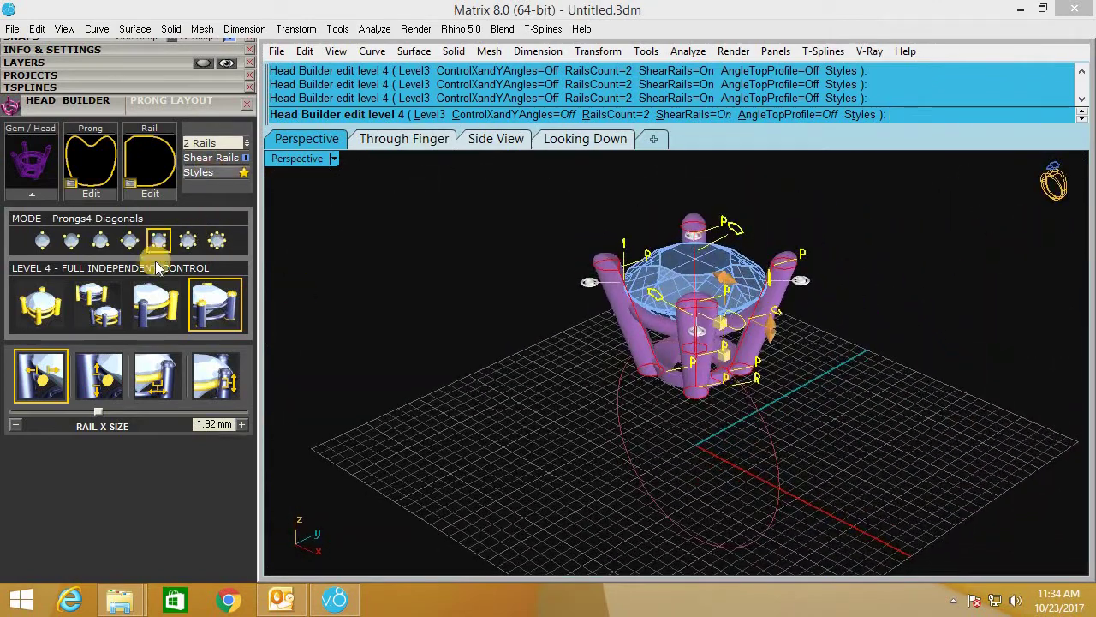
# Finish Head Builder editing and delete the built prong head.
pyautogui.moveTo(655, 347); pyautogui.dragTo(651, 388, button='right')
pyautogui.rightClick(650, 388)
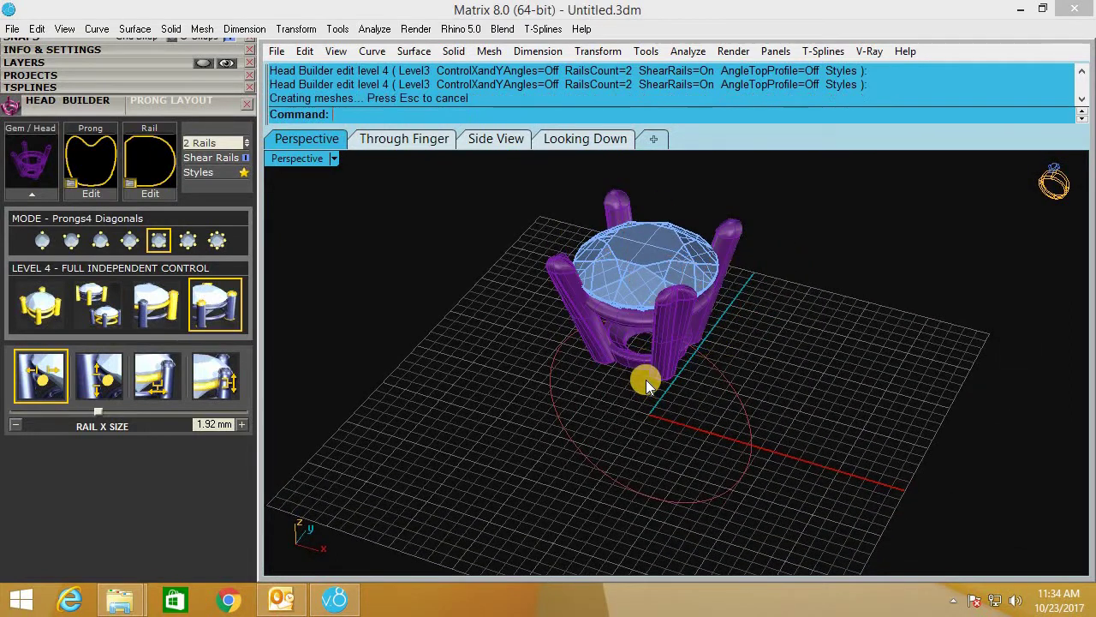
pyautogui.click(647, 375)
pyautogui.press('Delete')
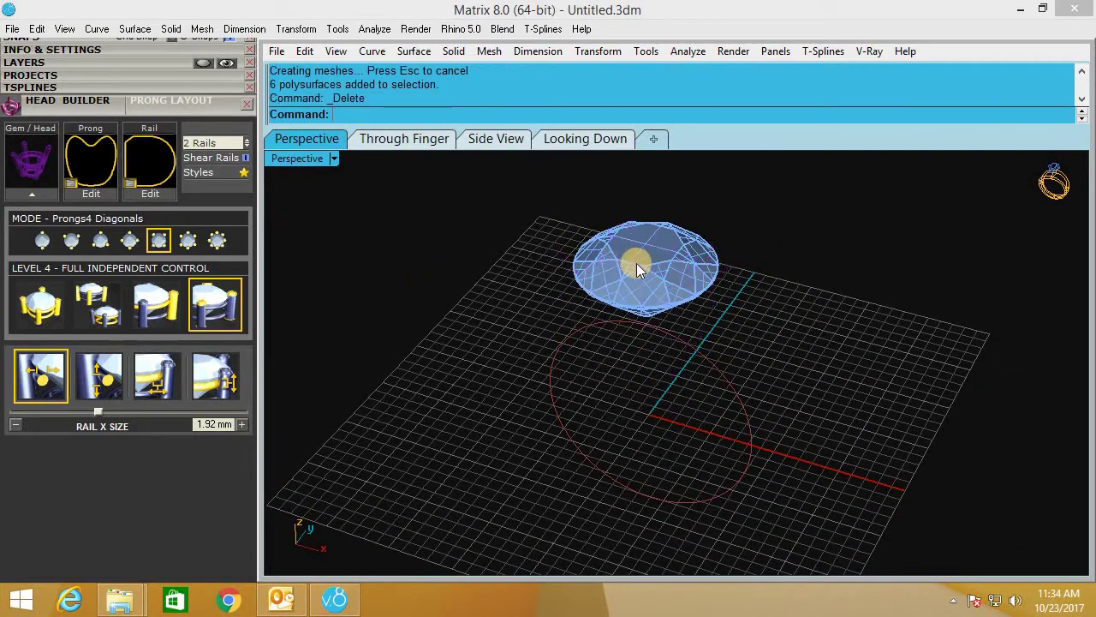
# Rebuild a head around the gem, delete it again keeping the gem, and close Head Builder.
pyautogui.click(636, 263)
pyautogui.click(44, 197)
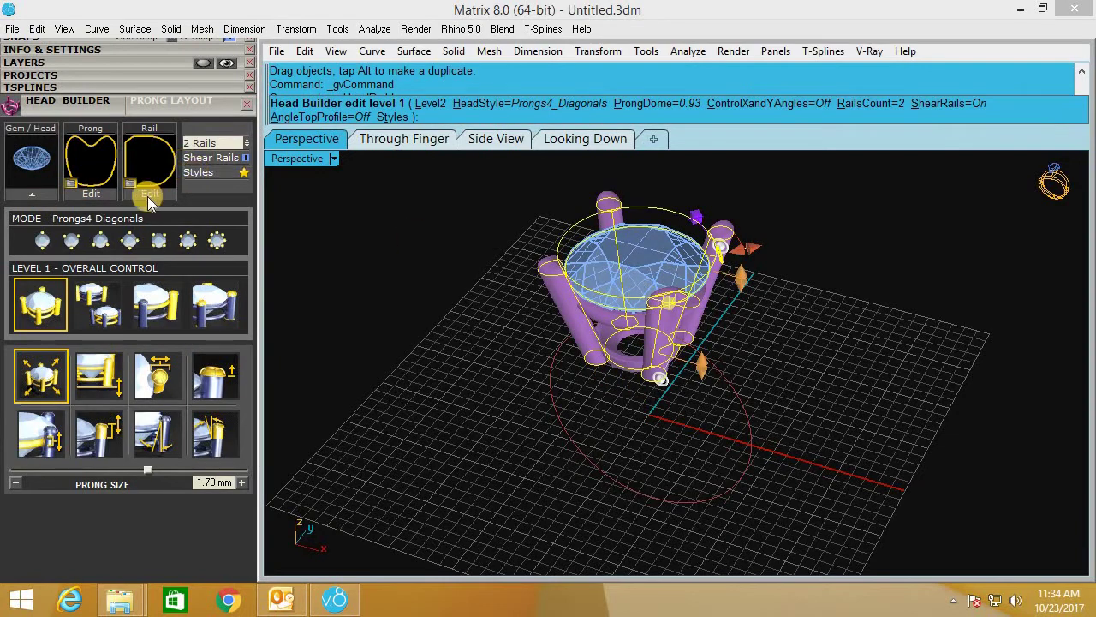
pyautogui.scroll(2, 203, 133)
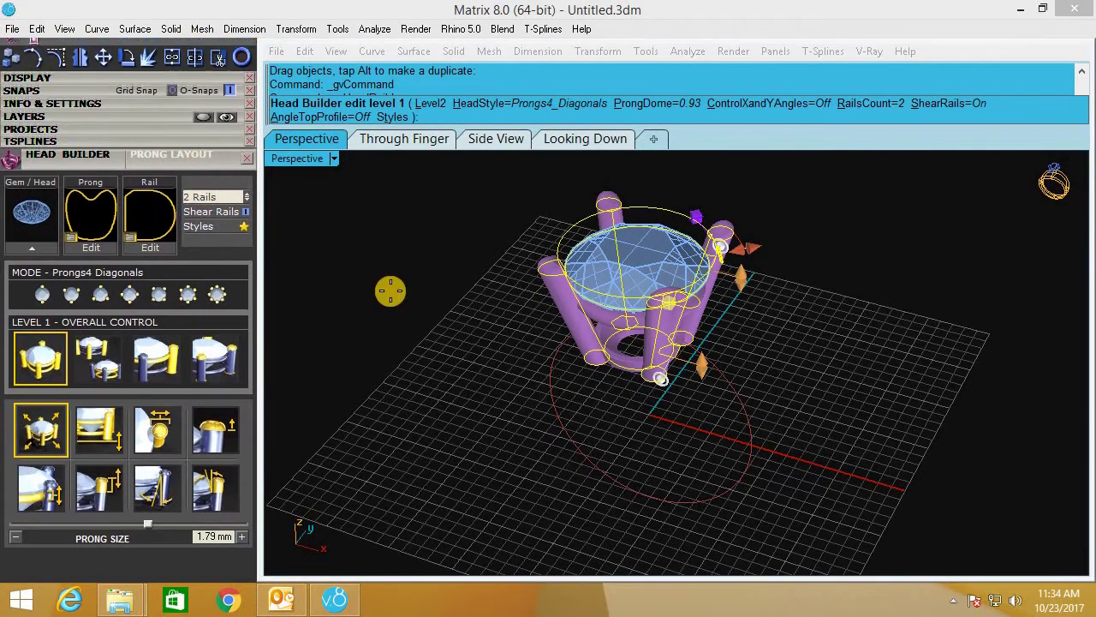
pyautogui.rightClick(447, 299)
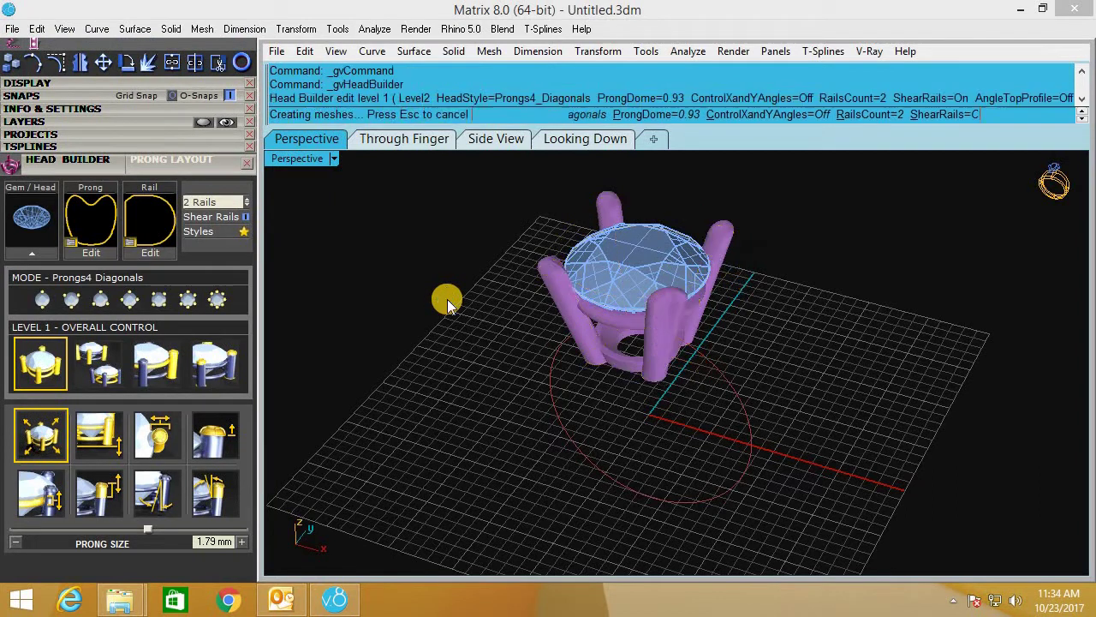
pyautogui.click(693, 333)
pyautogui.press('Delete')
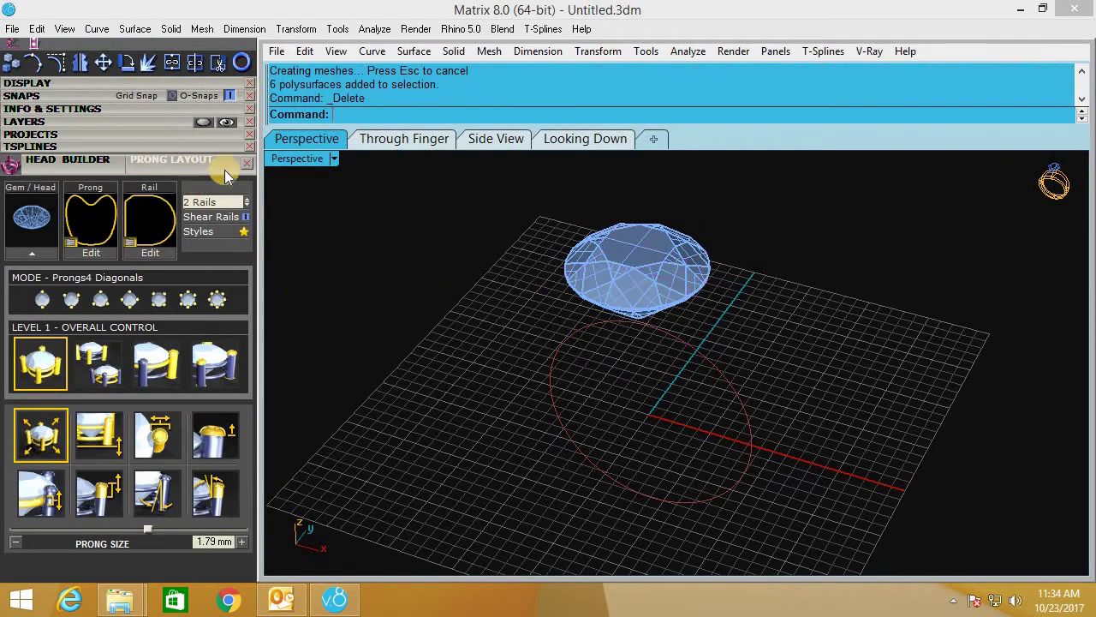
pyautogui.click(247, 163)
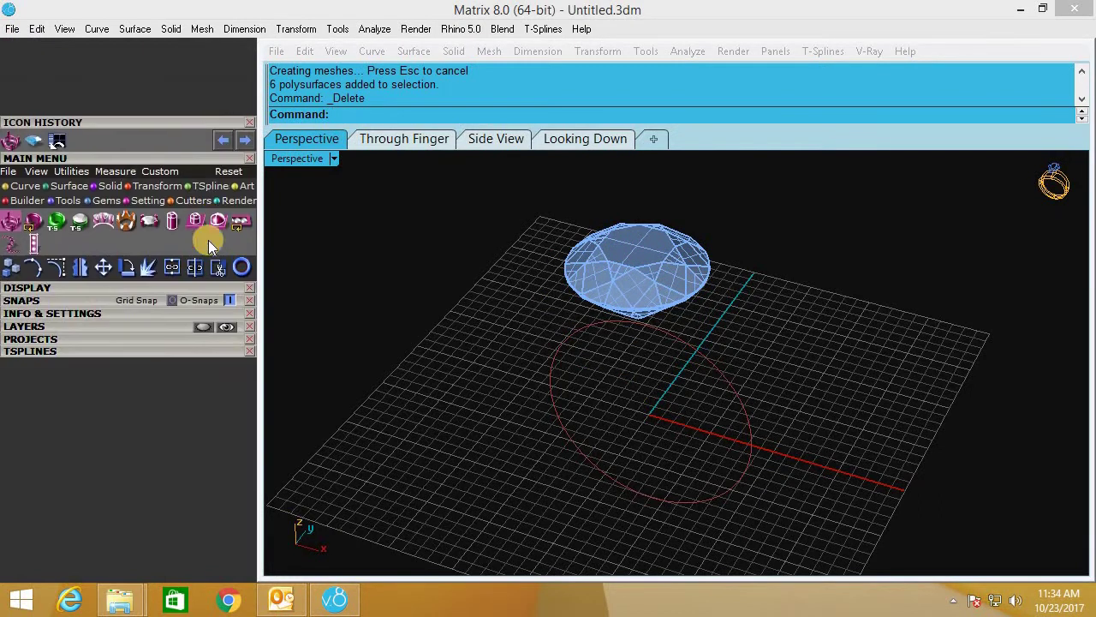
# Reopen Head Builder and give the prongs a round circle profile.
pyautogui.click(10, 223)
pyautogui.scroll(-2, 146, 257)
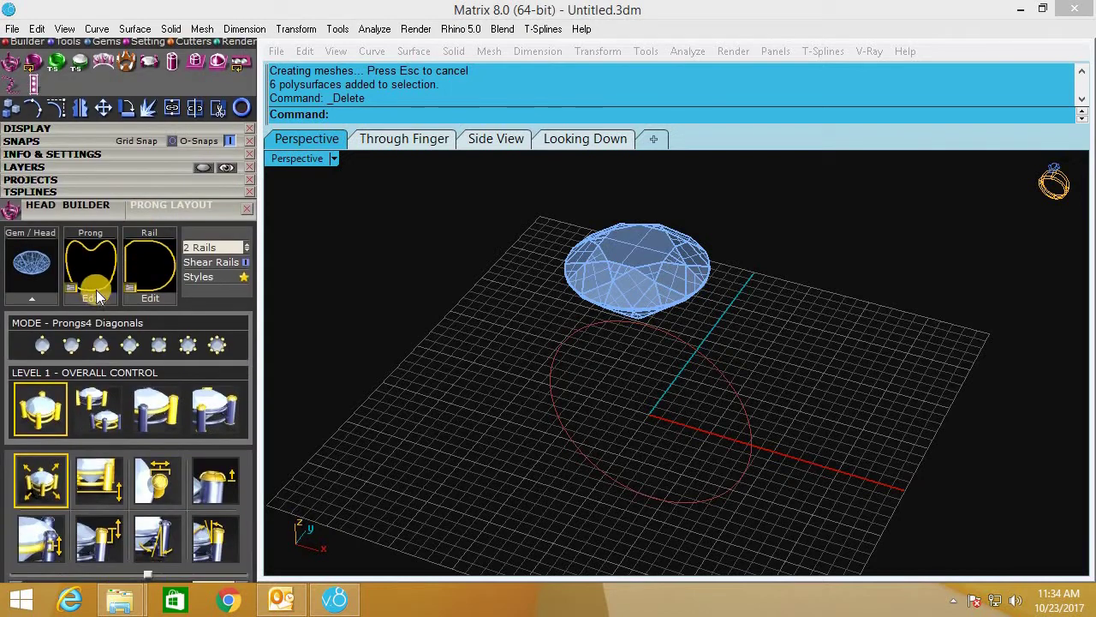
pyautogui.click(91, 240)
pyautogui.click(110, 115)
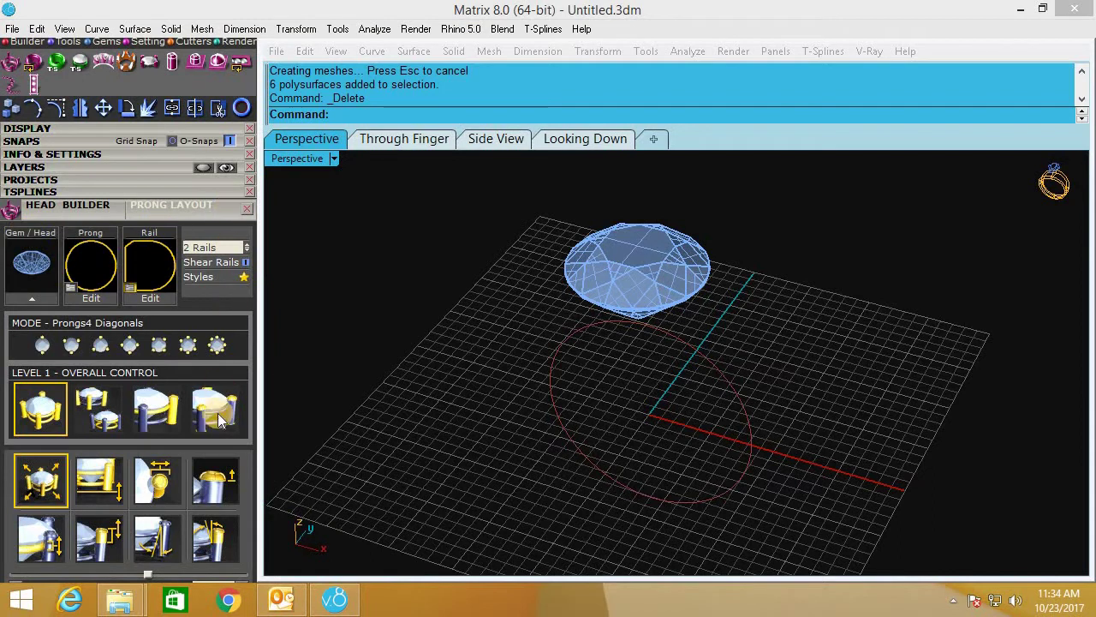
# Reset to the four-viewport layout and select the round gem.
pyautogui.scroll(3, 251, 253)
pyautogui.click(230, 223)
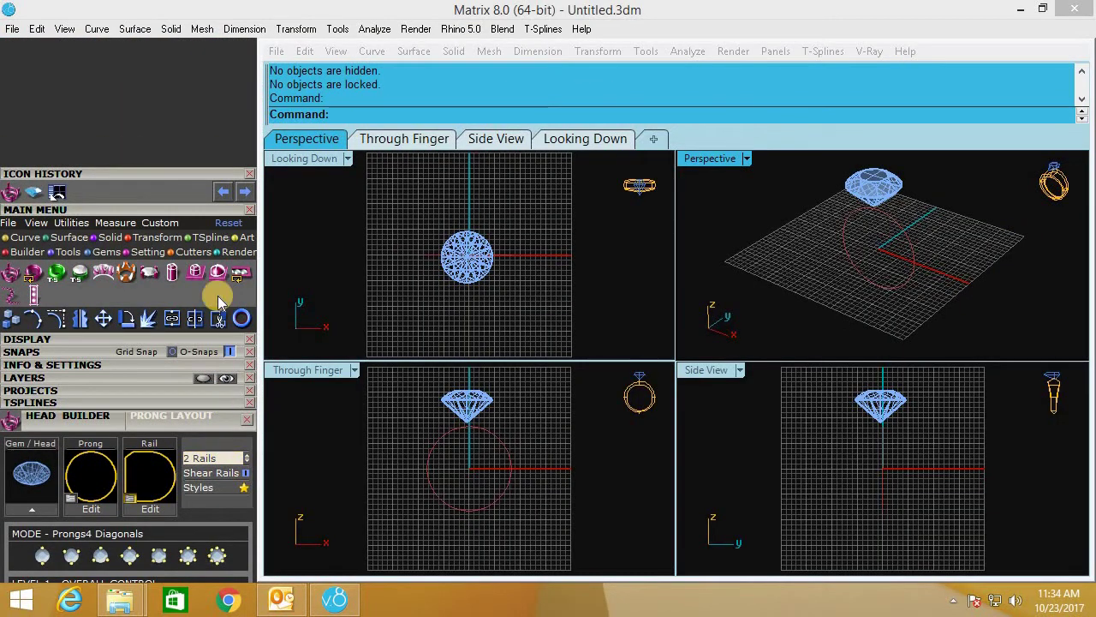
pyautogui.scroll(-2, 218, 257)
pyautogui.scroll(-1, 225, 163)
pyautogui.scroll(-1, 229, 146)
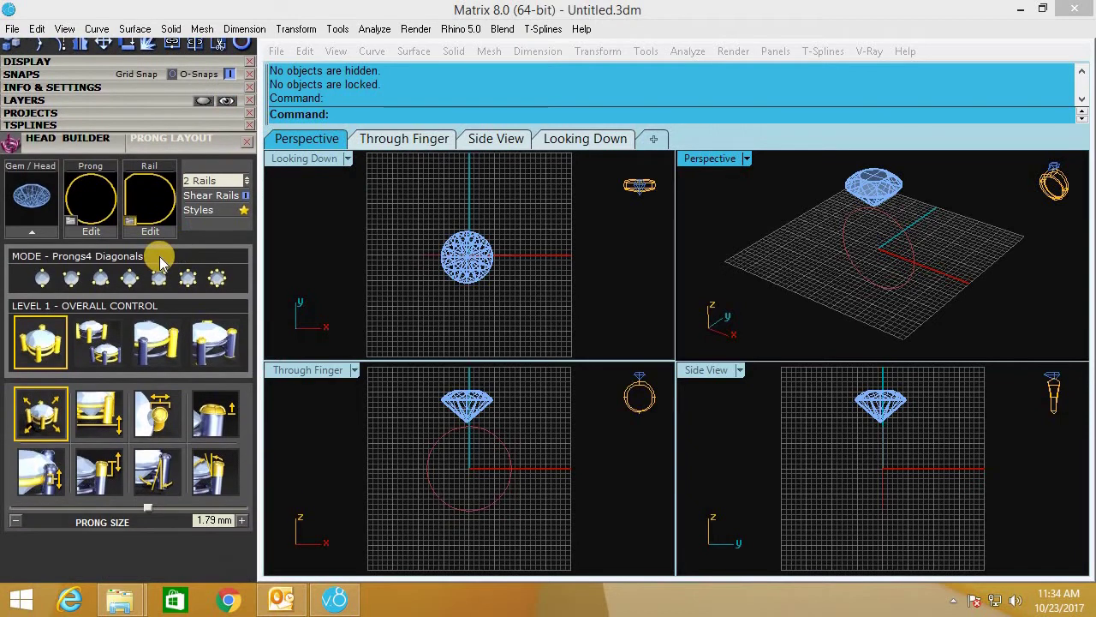
pyautogui.click(35, 206)
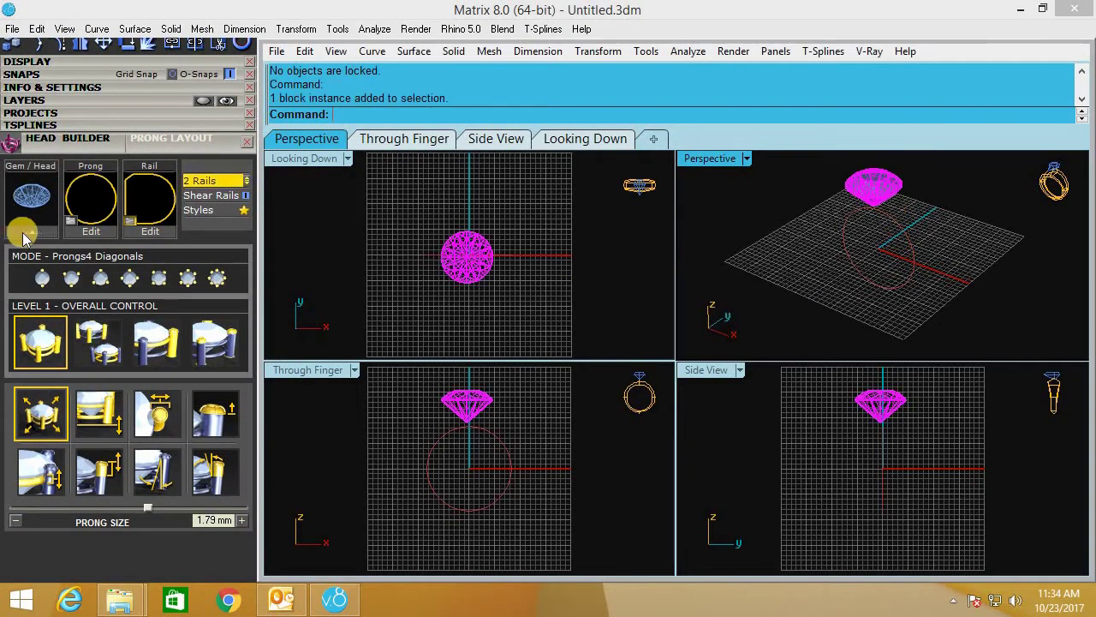
# Build a four-prong head on the gem with prongs in diagonal positions.
pyautogui.click(28, 233)
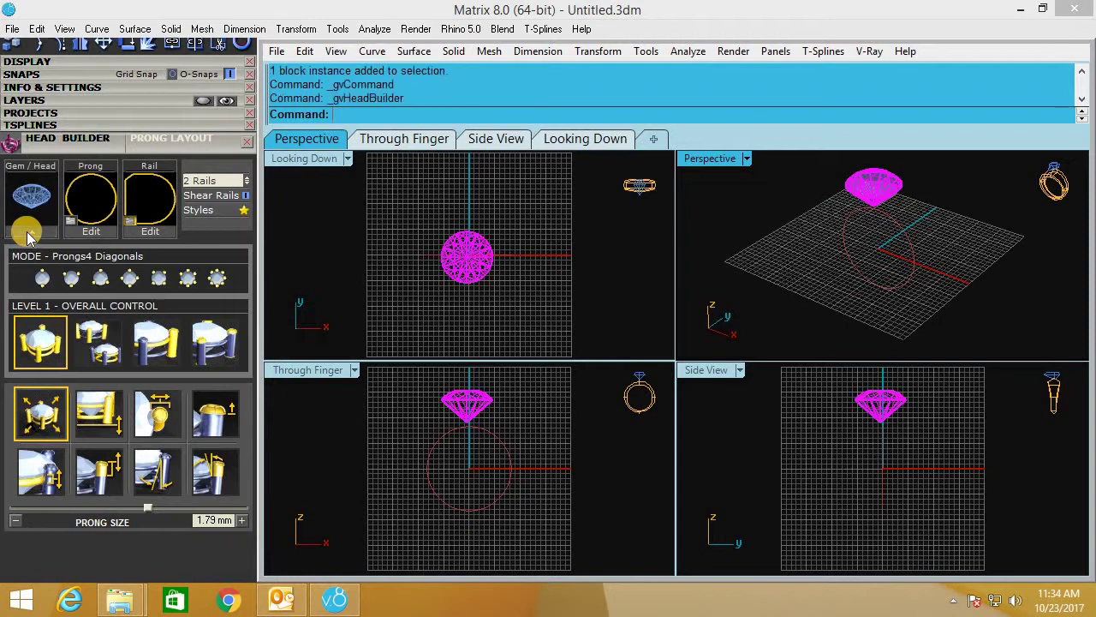
pyautogui.click(131, 280)
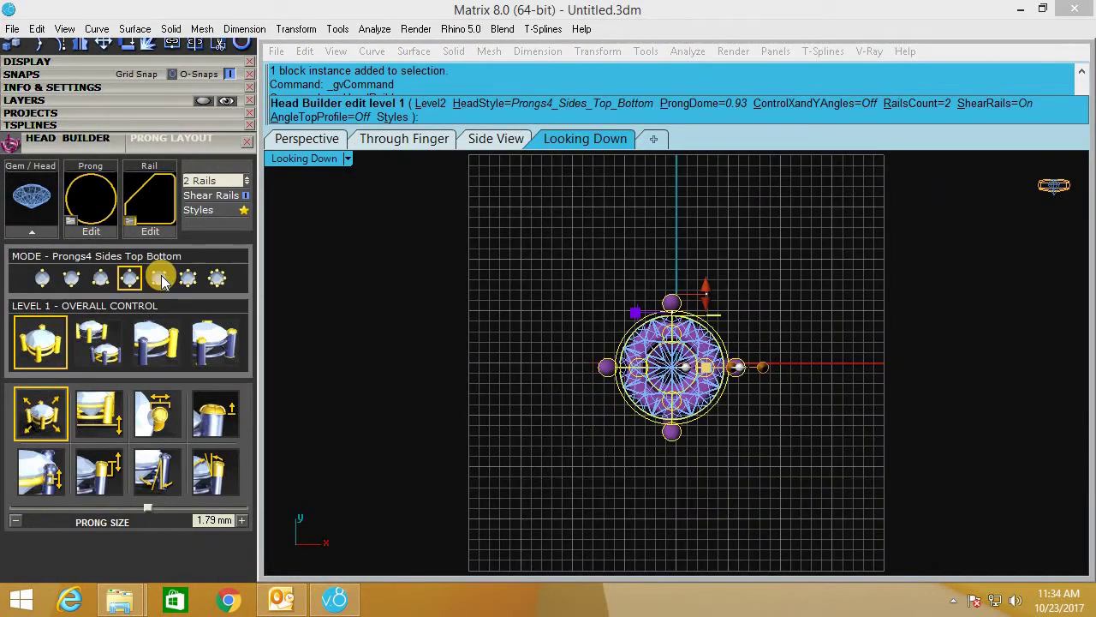
pyautogui.click(161, 279)
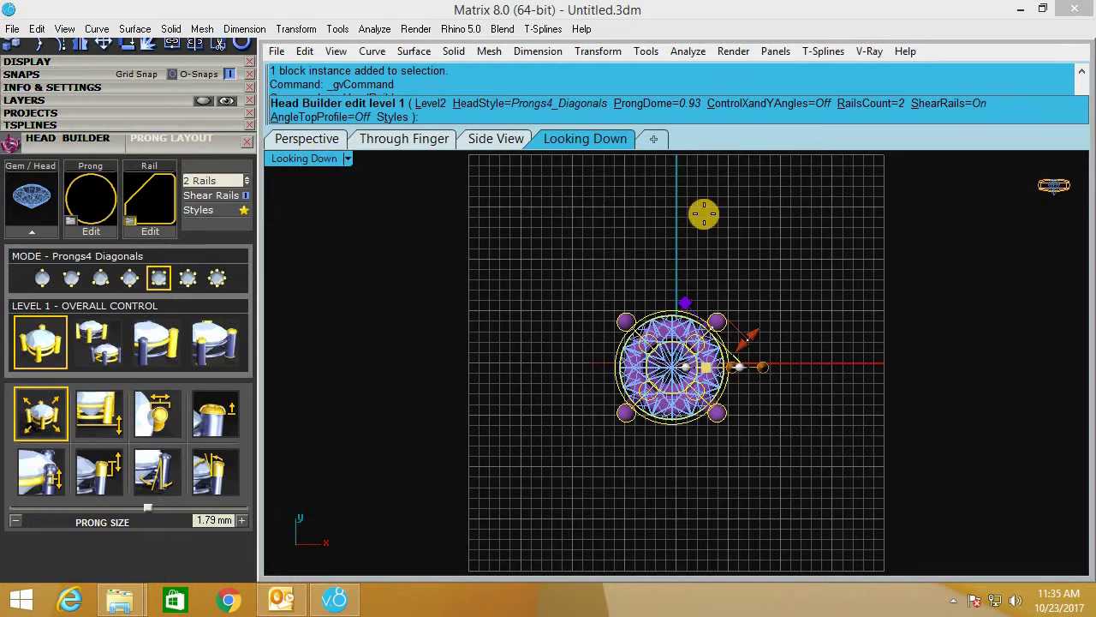
pyautogui.doubleClick(304, 159)
pyautogui.doubleClick(710, 167)
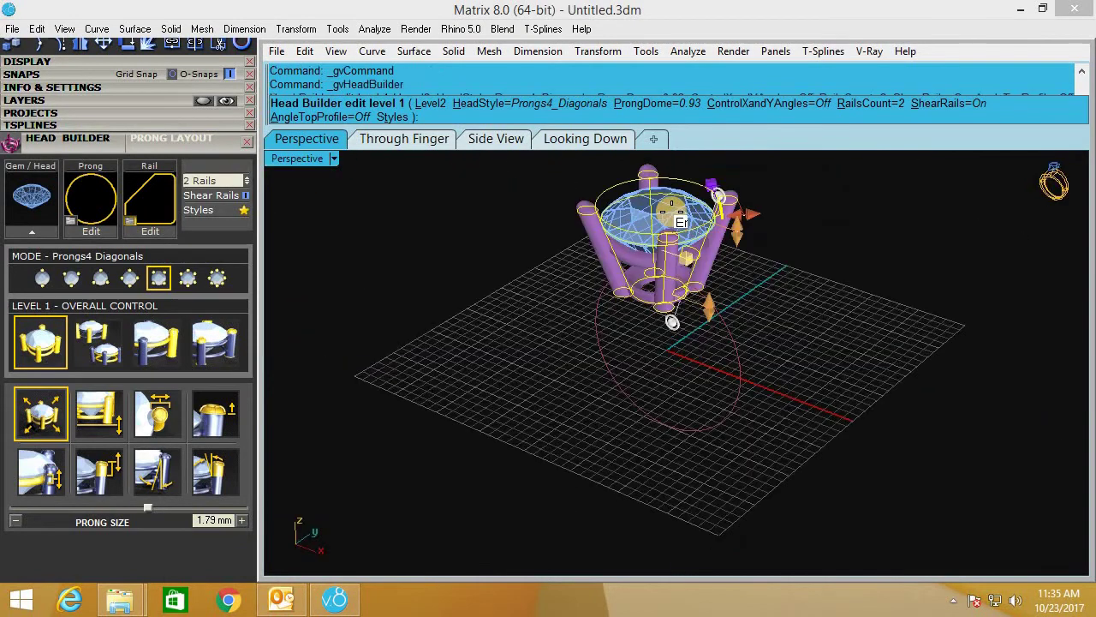
# Set the head to 0 rails and accept it to generate the prong meshes.
pyautogui.scroll(2, 710, 472)
pyautogui.scroll(2, 711, 472)
pyautogui.scroll(3, 722, 379)
pyautogui.scroll(2, 718, 422)
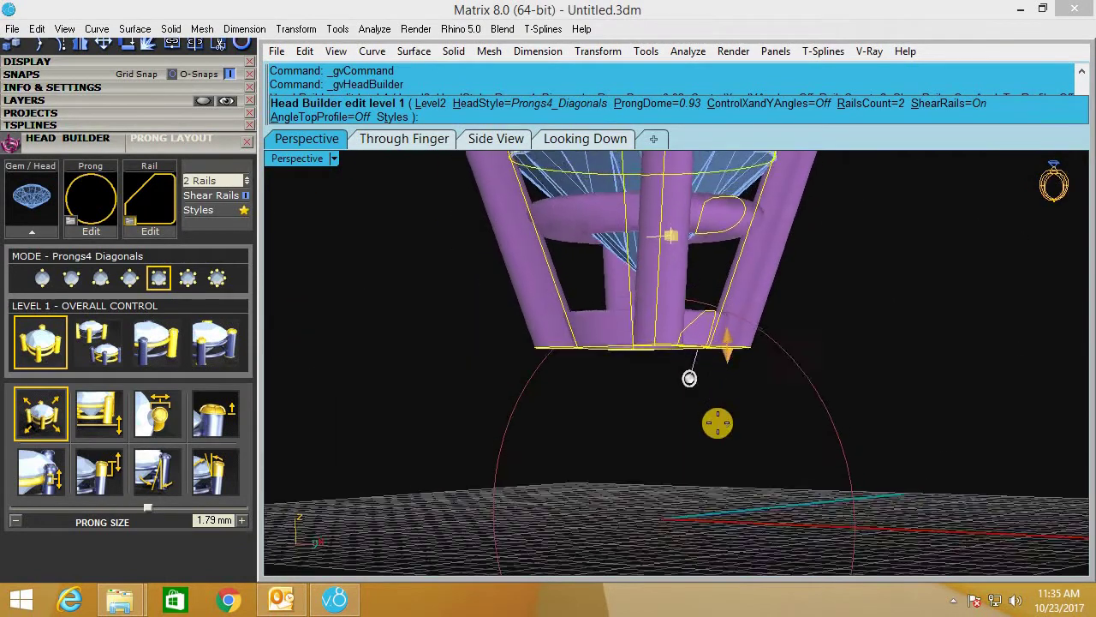
pyautogui.moveTo(718, 422); pyautogui.dragTo(715, 394, button='right')
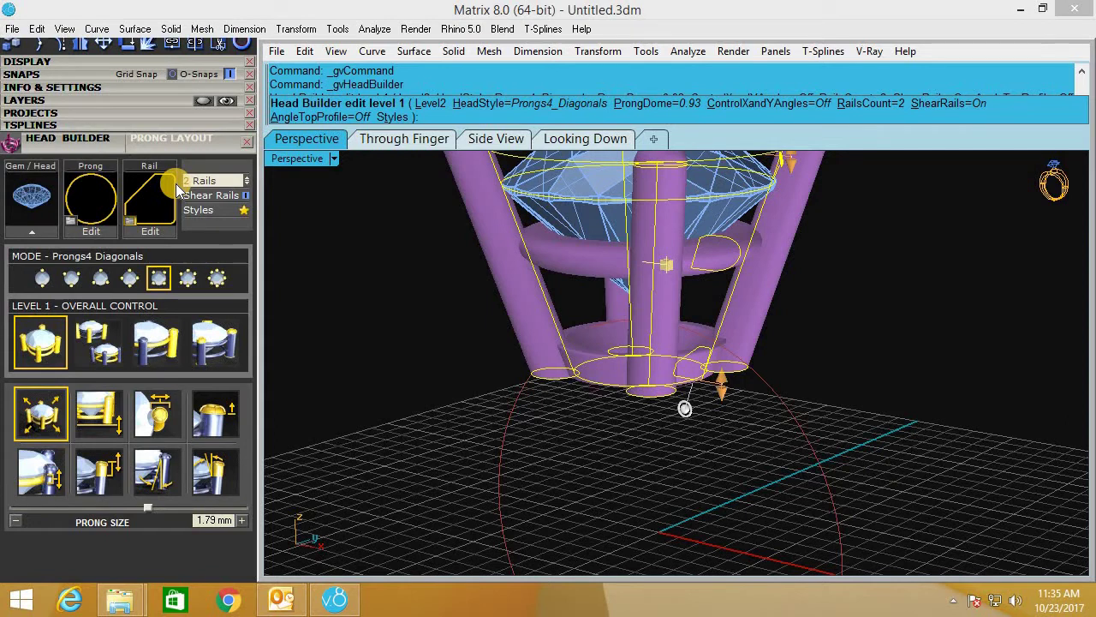
pyautogui.click(202, 184)
pyautogui.scroll(2, 201, 181)
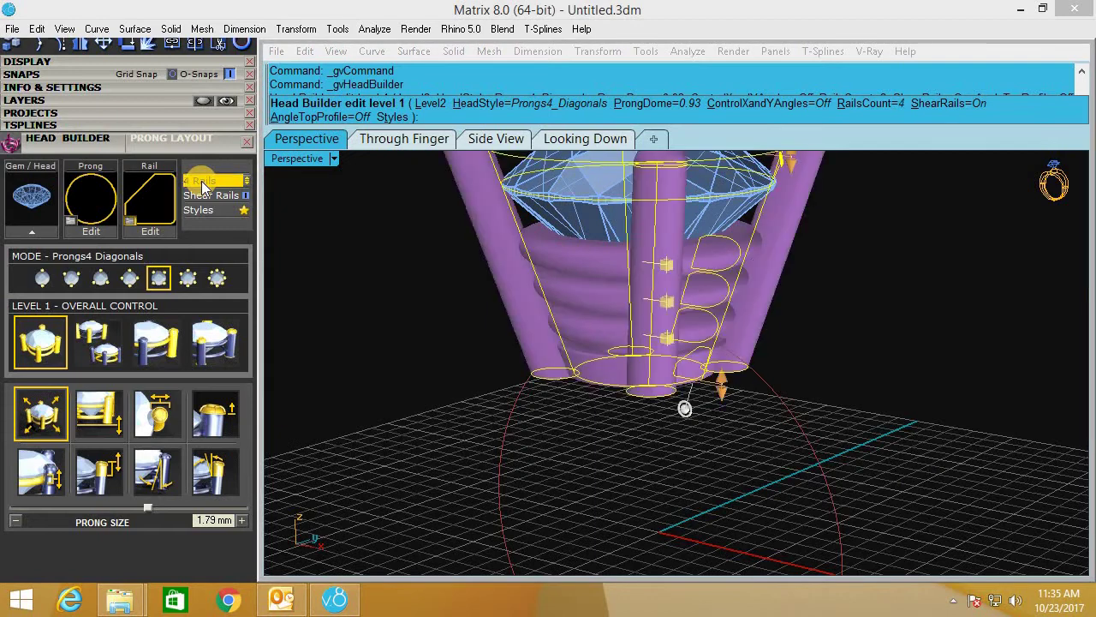
pyautogui.scroll(-4, 201, 181)
pyautogui.moveTo(692, 286)
pyautogui.mouseDown(button='right')
pyautogui.moveTo(669, 370)
pyautogui.moveTo(783, 408)
pyautogui.moveTo(727, 472)
pyautogui.mouseUp(button='right')
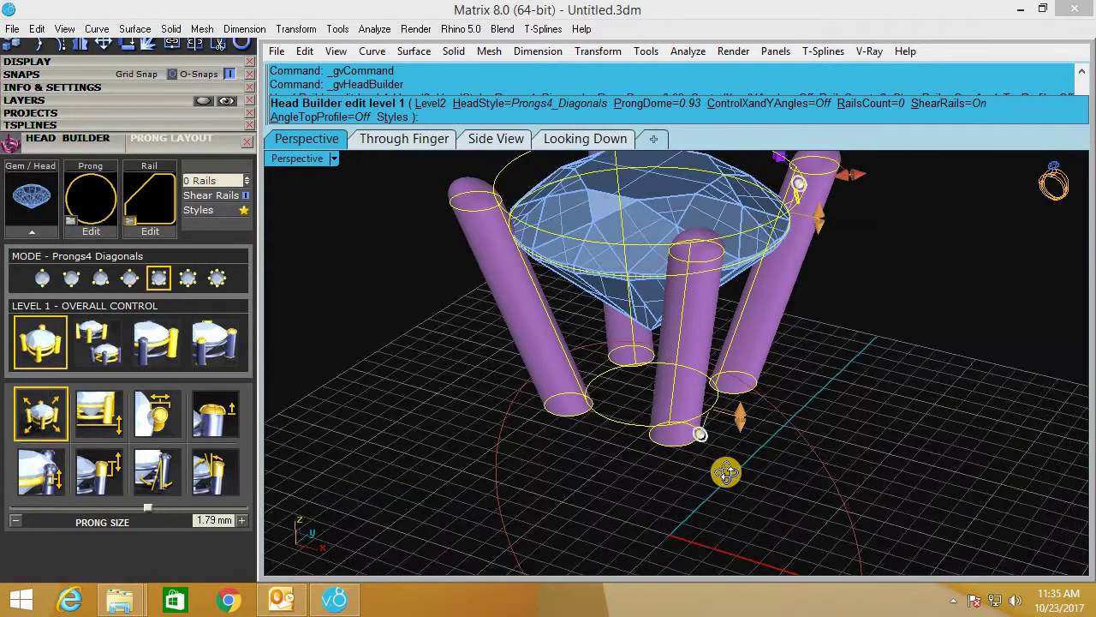
pyautogui.rightClick(728, 472)
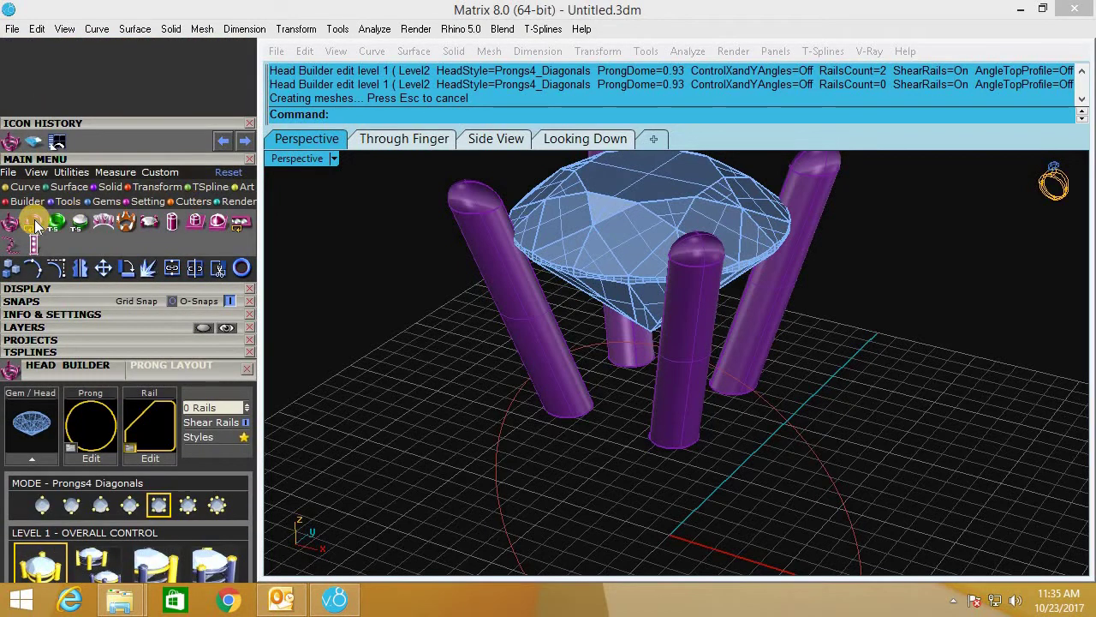
# Build a 7.82 mm tall under bezel beneath the round gem inside the prongs.
pyautogui.click(34, 219)
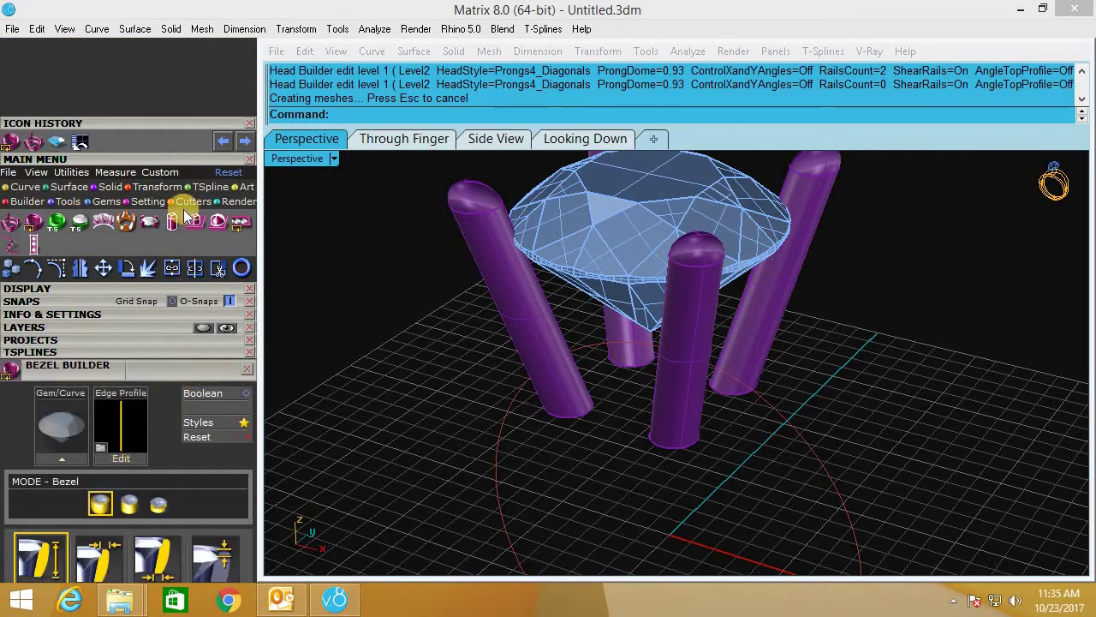
pyautogui.click(556, 235)
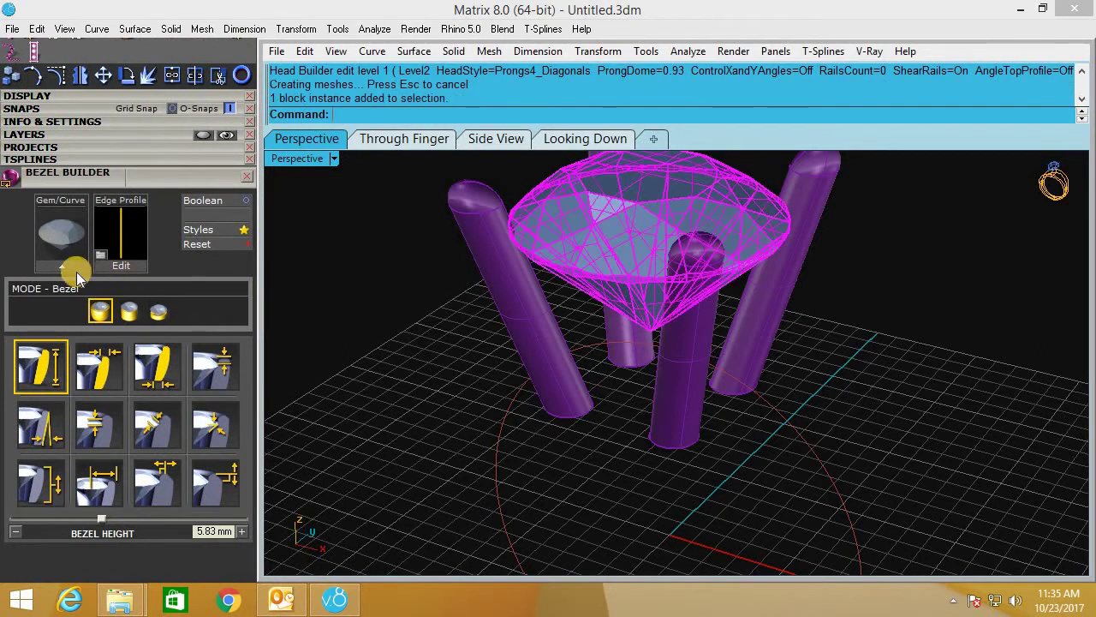
pyautogui.click(76, 266)
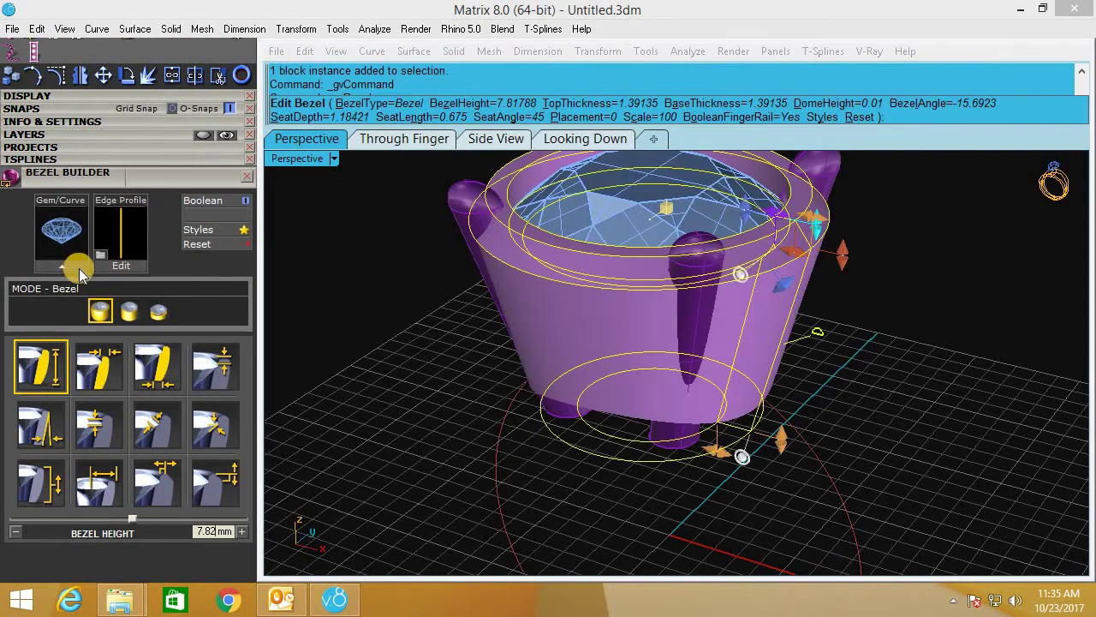
pyautogui.click(132, 314)
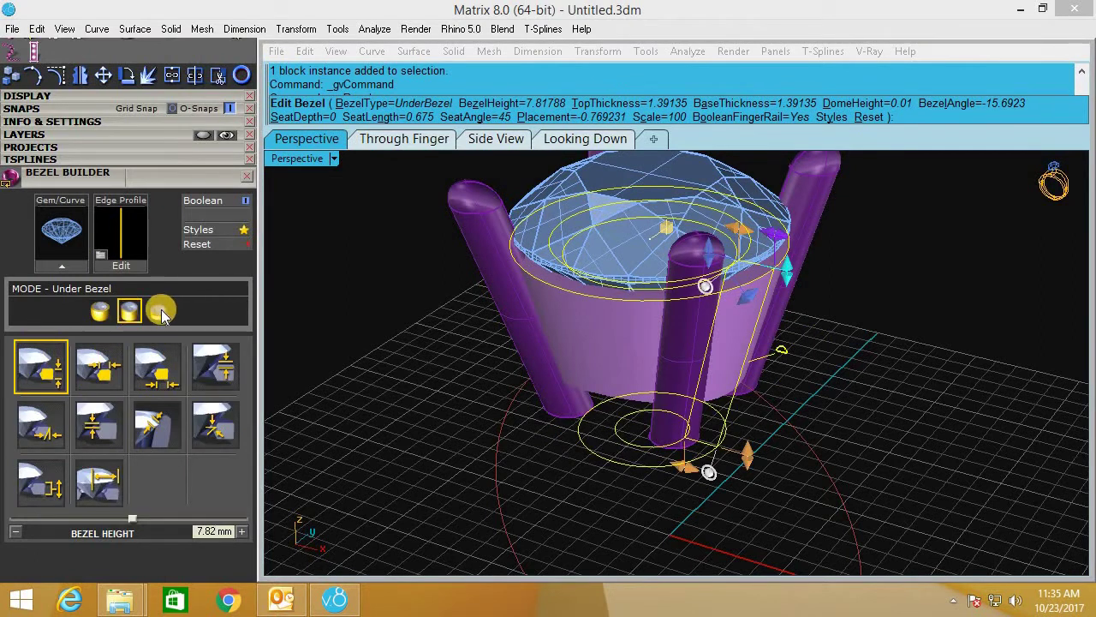
pyautogui.click(161, 312)
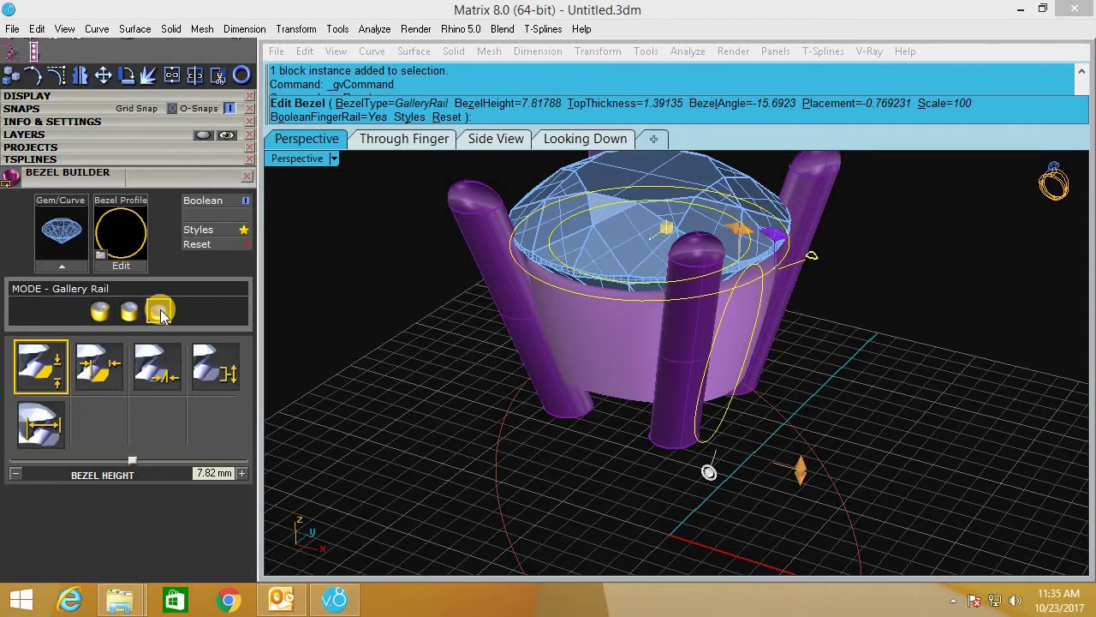
pyautogui.click(129, 313)
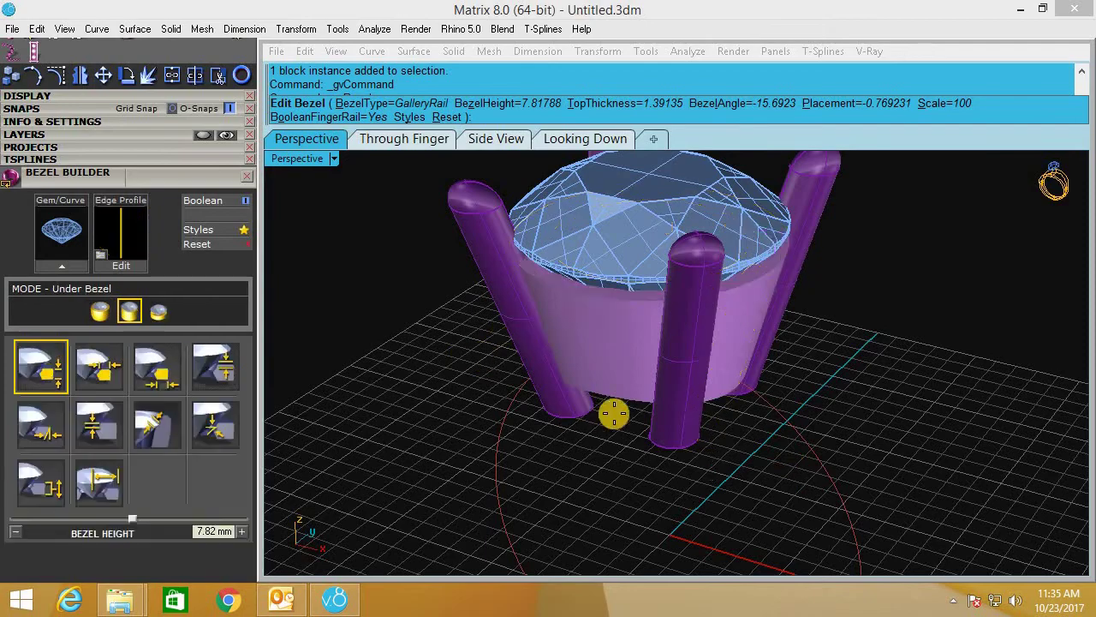
pyautogui.moveTo(654, 299)
pyautogui.mouseDown(button='right')
pyautogui.moveTo(656, 363)
pyautogui.moveTo(688, 318)
pyautogui.moveTo(719, 199)
pyautogui.moveTo(691, 357)
pyautogui.moveTo(654, 431)
pyautogui.mouseUp(button='right')
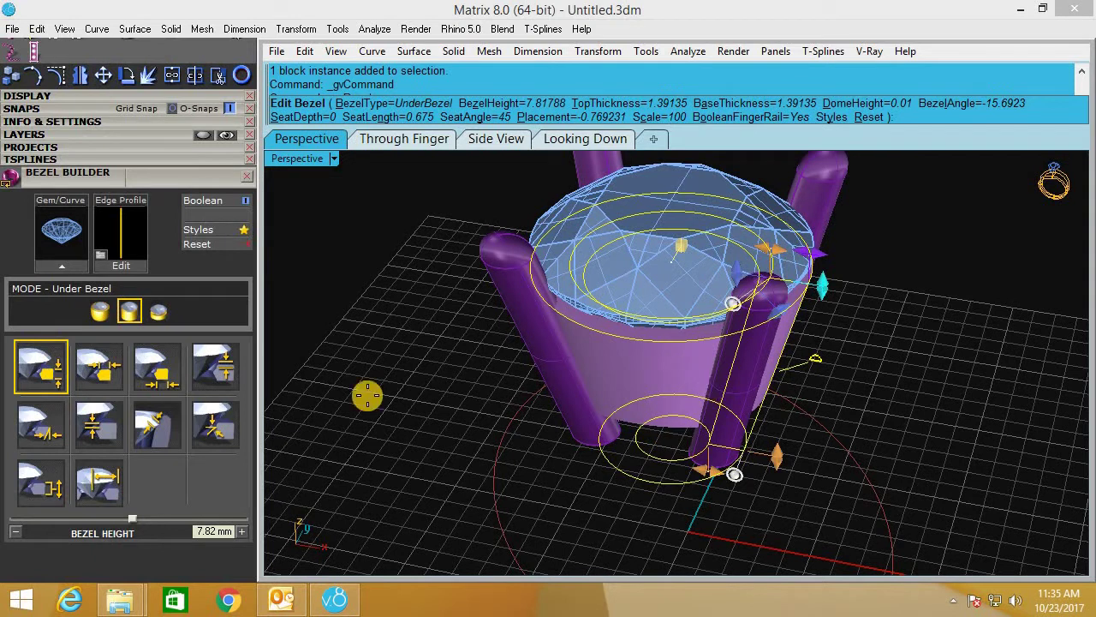
# Taper the under-bezel walls to a -15.4° bezel angle and mesh the bezel.
pyautogui.scroll(-1, 163, 260)
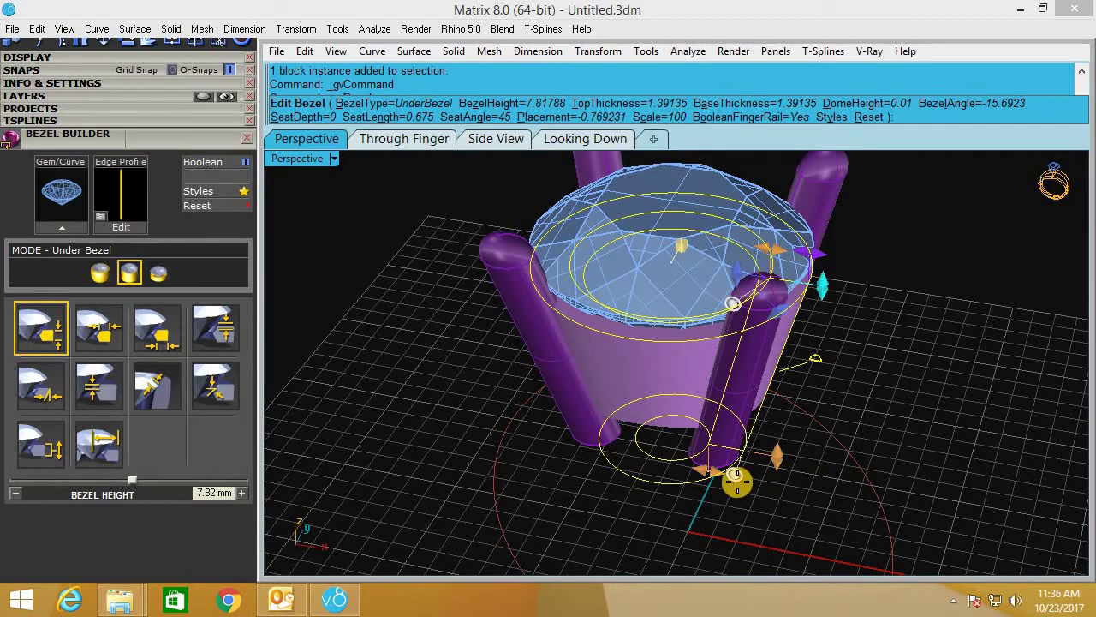
pyautogui.moveTo(737, 482); pyautogui.dragTo(760, 482)
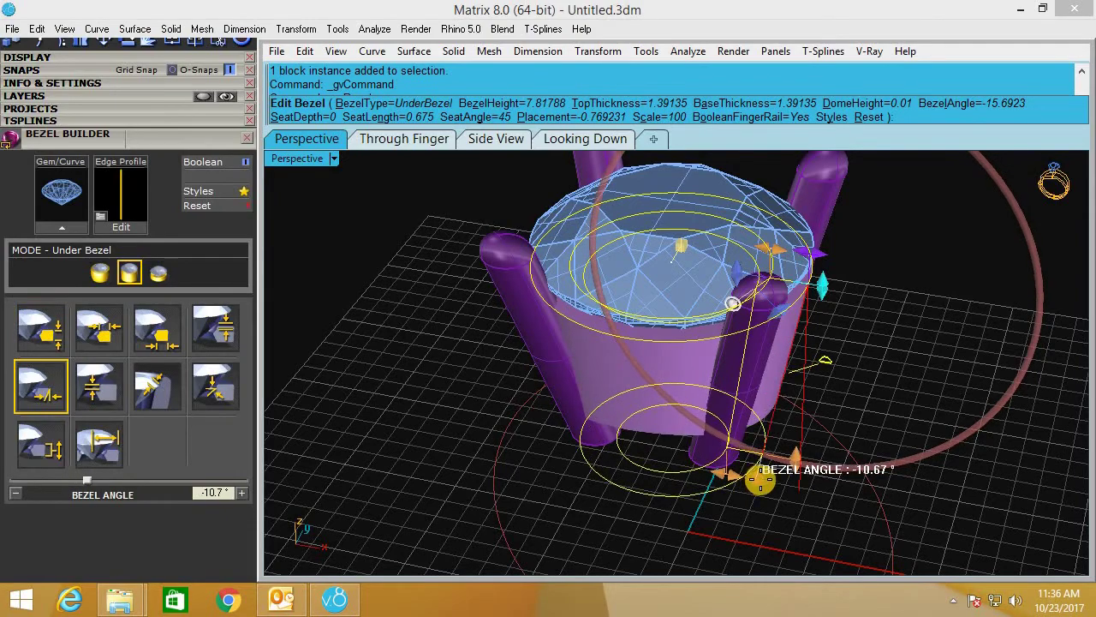
pyautogui.moveTo(760, 482)
pyautogui.mouseDown(button='right')
pyautogui.moveTo(873, 420)
pyautogui.moveTo(834, 431)
pyautogui.mouseUp(button='right')
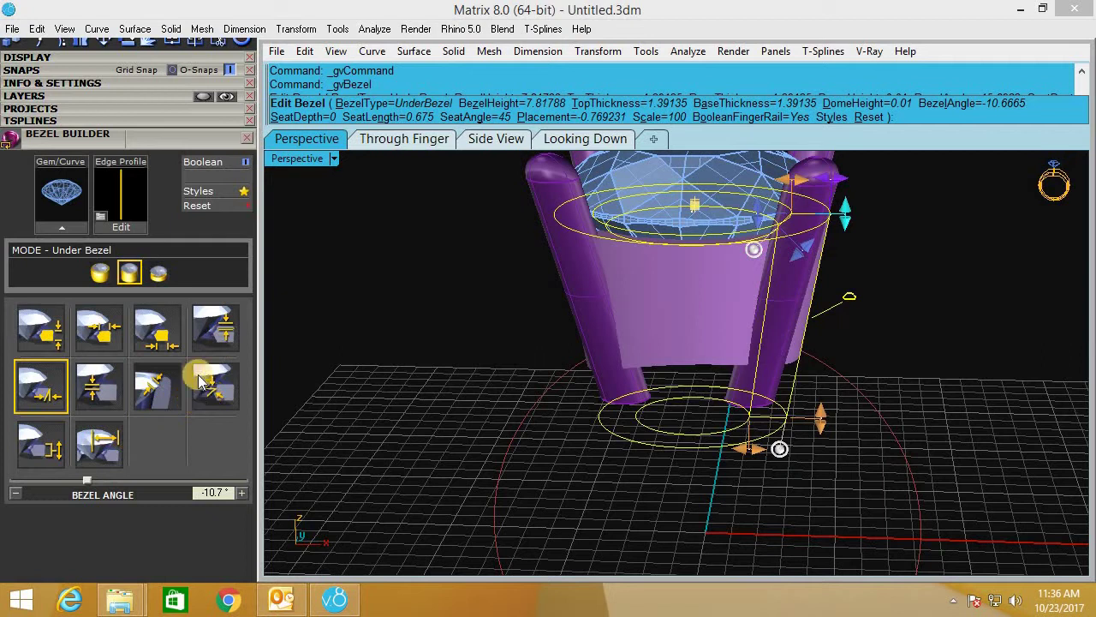
pyautogui.click(221, 495)
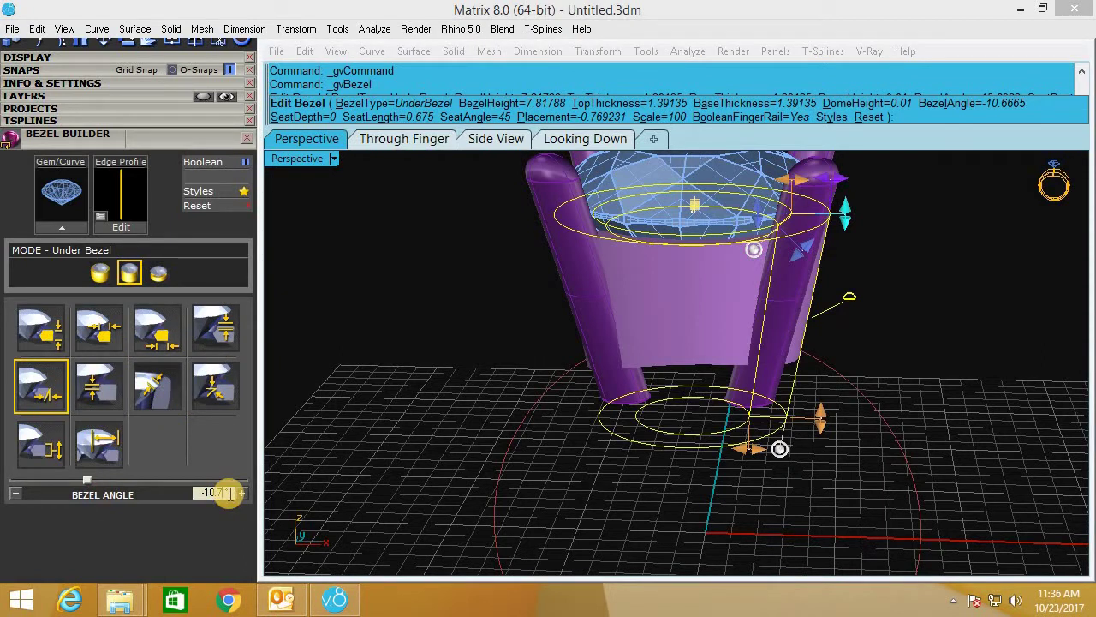
pyautogui.press('Return')
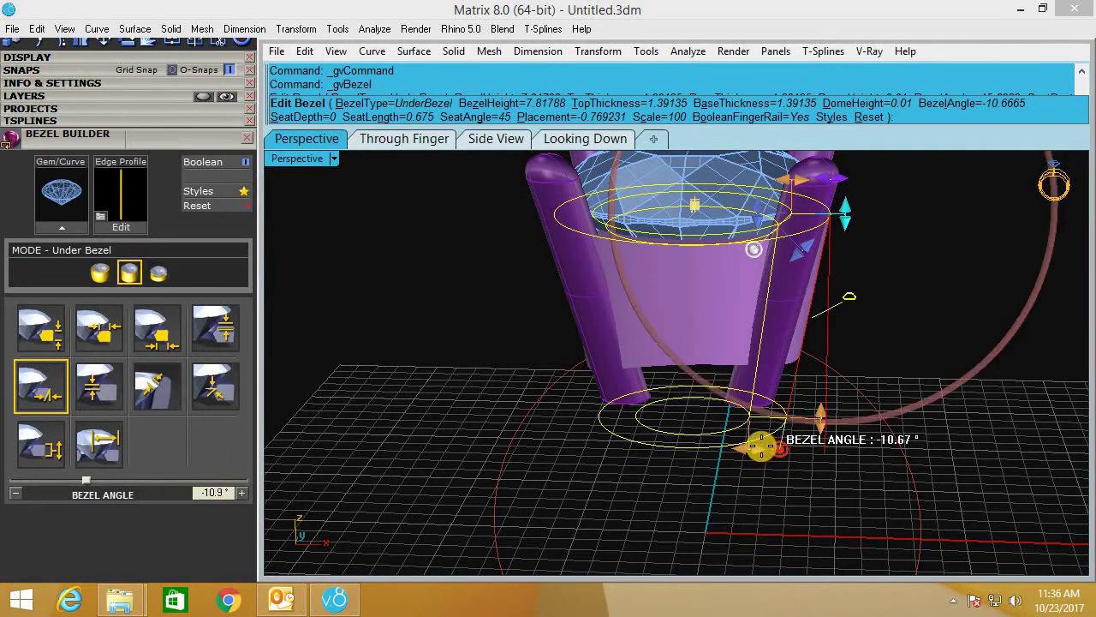
pyautogui.moveTo(761, 447); pyautogui.dragTo(866, 441)
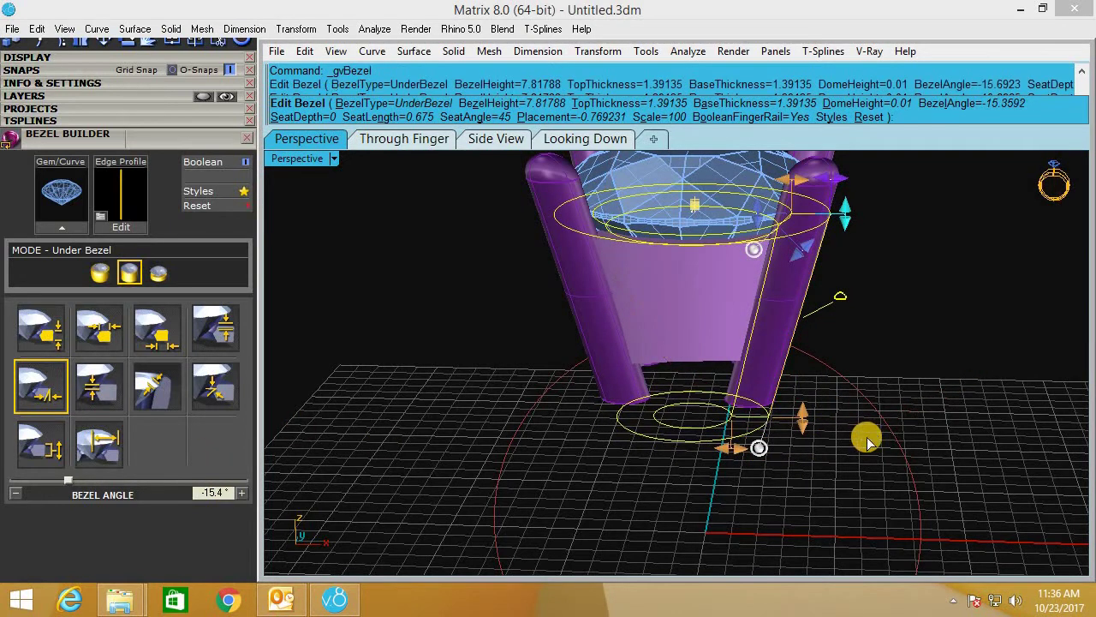
pyautogui.moveTo(759, 277)
pyautogui.mouseDown(button='right')
pyautogui.moveTo(724, 495)
pyautogui.moveTo(740, 530)
pyautogui.mouseUp(button='right')
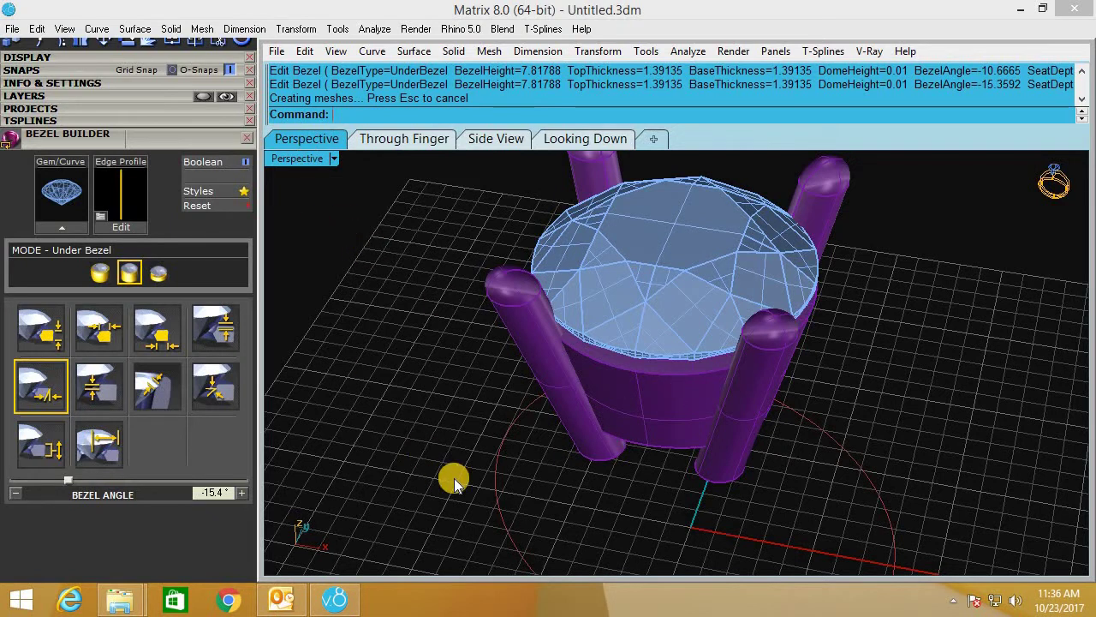
# Cut the four prongs and under bezel to the finger rail circle.
pyautogui.click(476, 440)
pyautogui.scroll(3, 489, 432)
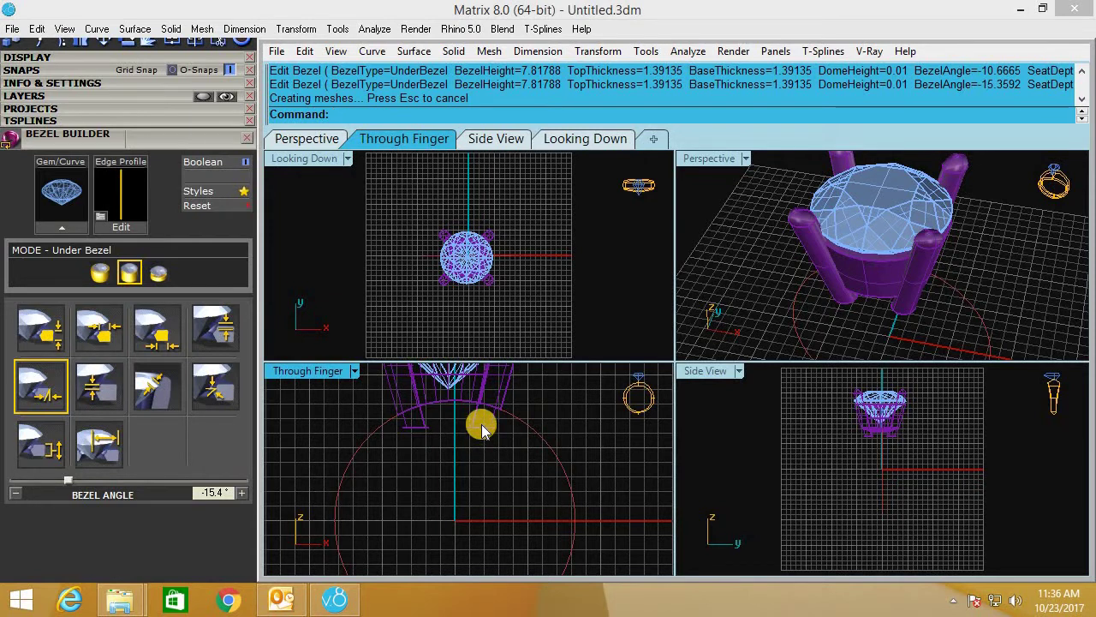
pyautogui.click(481, 429)
pyautogui.scroll(5, 227, 409)
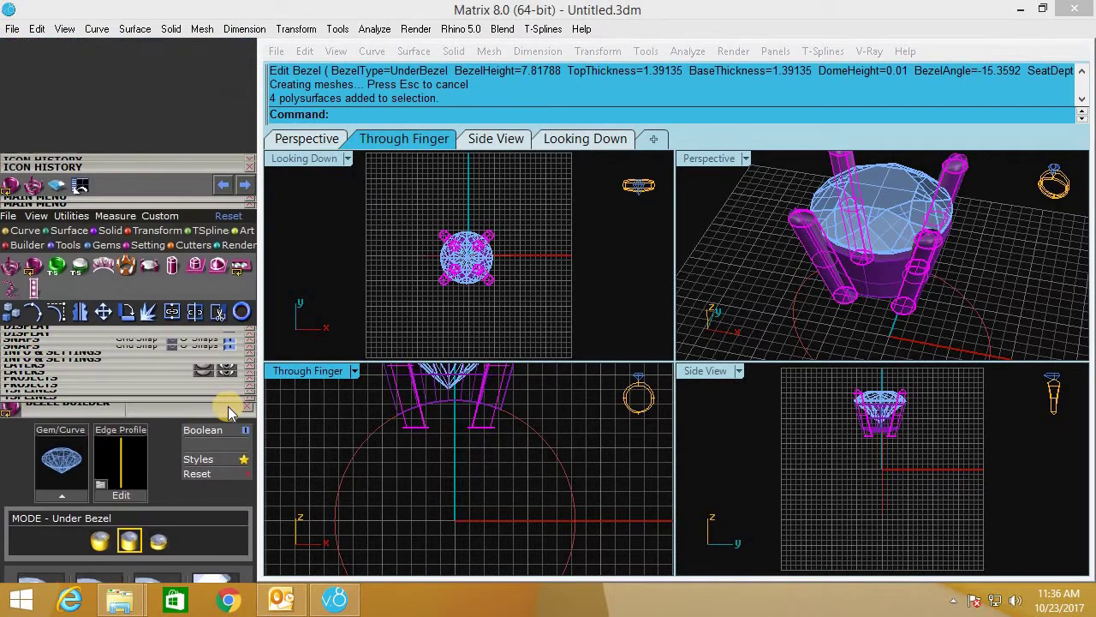
pyautogui.click(193, 257)
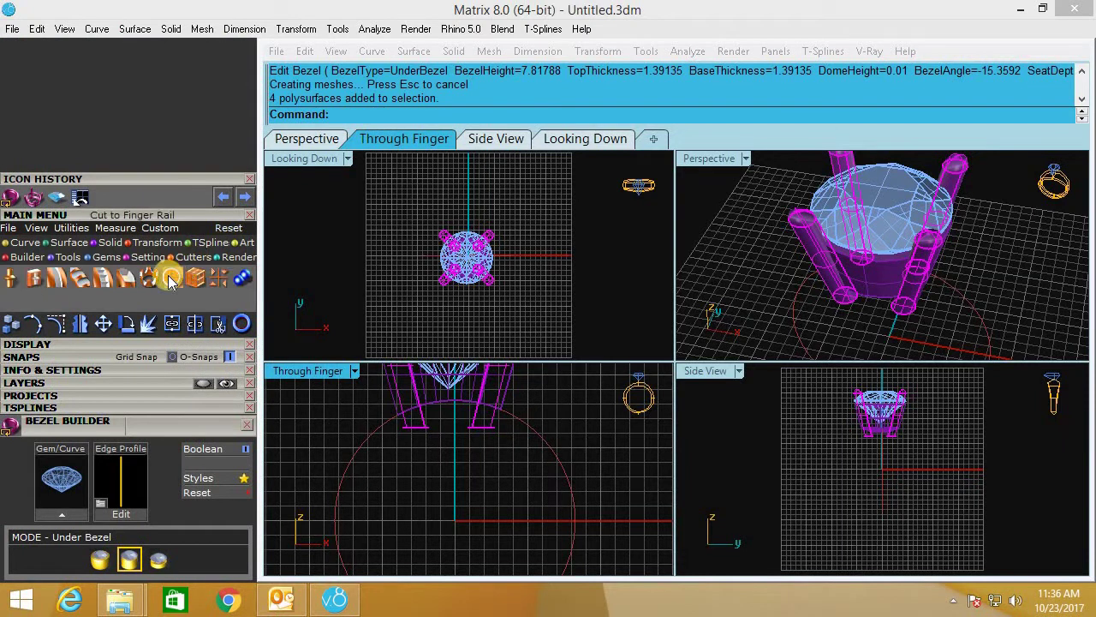
pyautogui.click(171, 279)
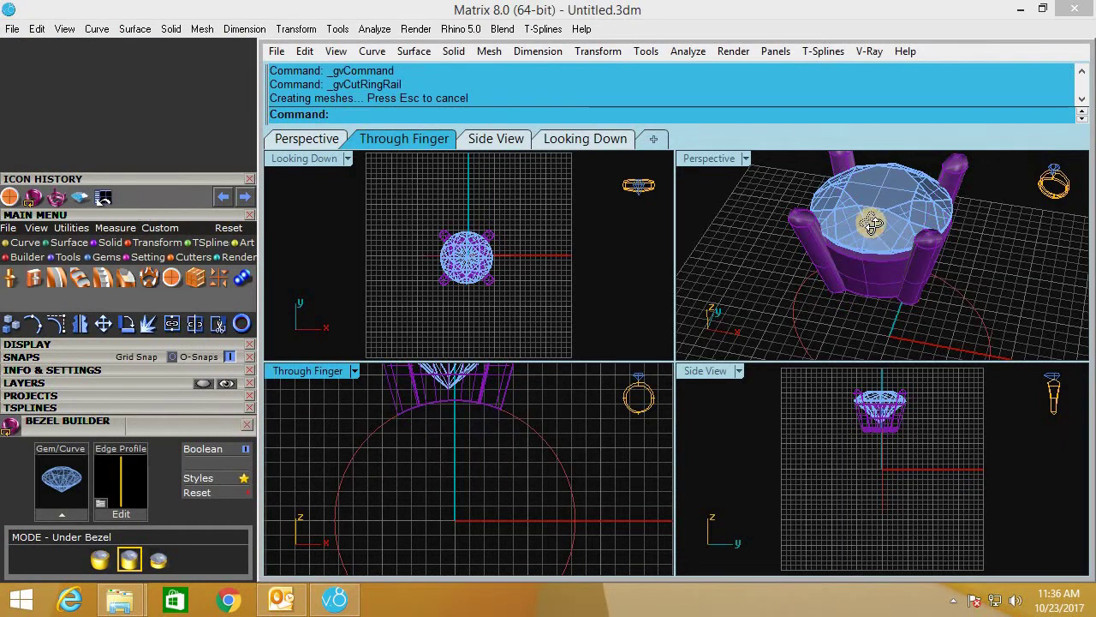
pyautogui.moveTo(871, 223)
pyautogui.mouseDown(button='right')
pyautogui.moveTo(901, 282)
pyautogui.moveTo(935, 280)
pyautogui.mouseUp(button='right')
pyautogui.click(936, 279)
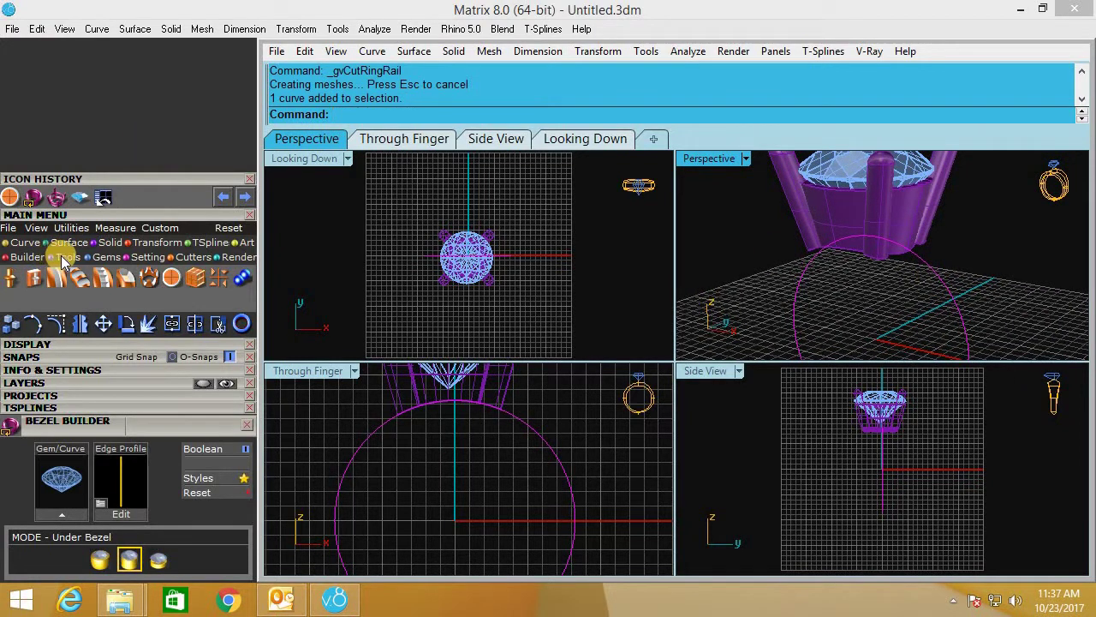
pyautogui.click(67, 258)
# Place a profileplacer_06 shank profile on the finger rail, 5 mm wide and 2 mm high.
pyautogui.click(41, 274)
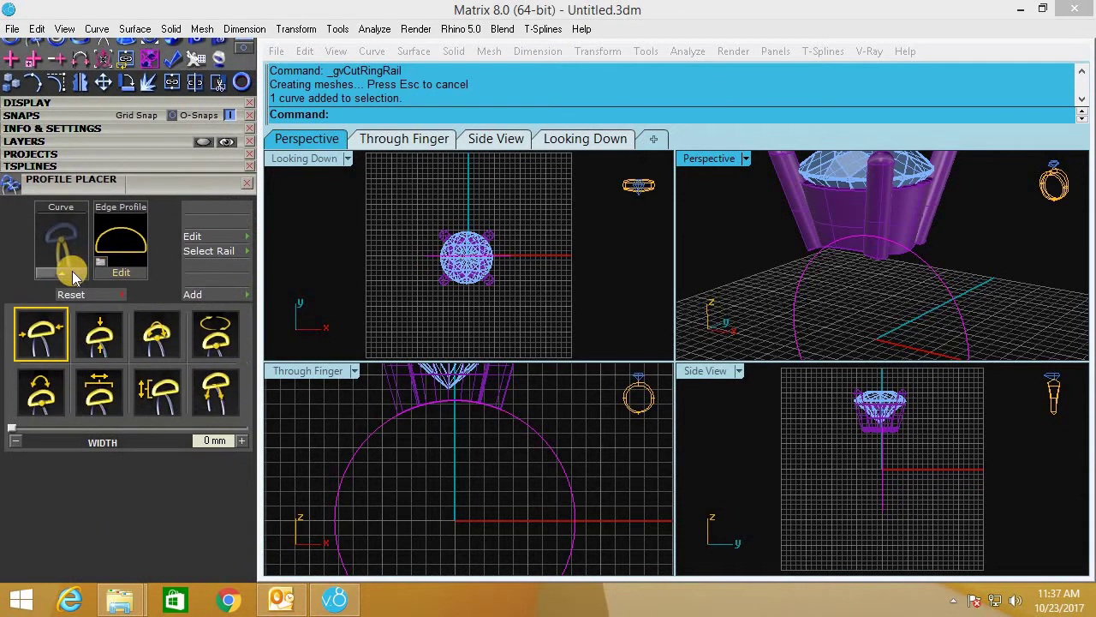
pyautogui.click(72, 271)
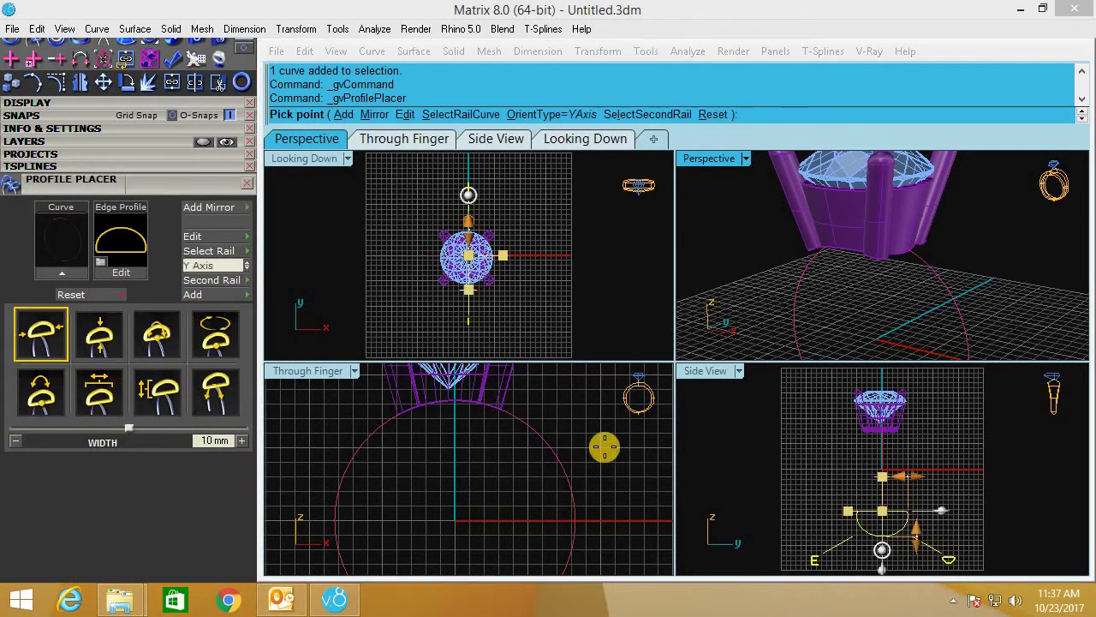
pyautogui.click(128, 244)
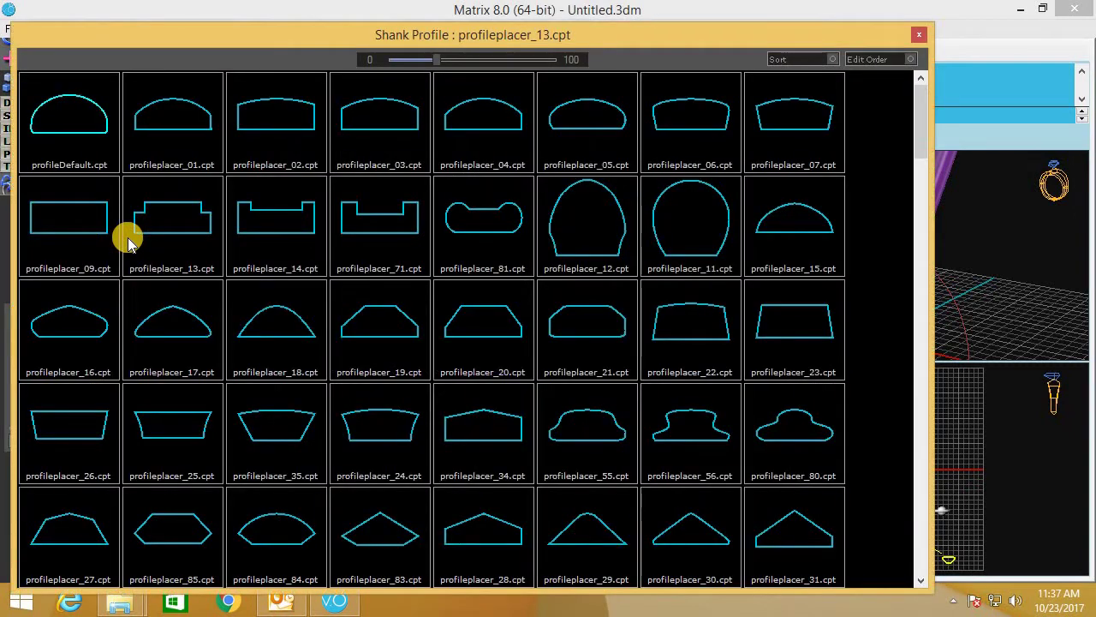
pyautogui.click(677, 123)
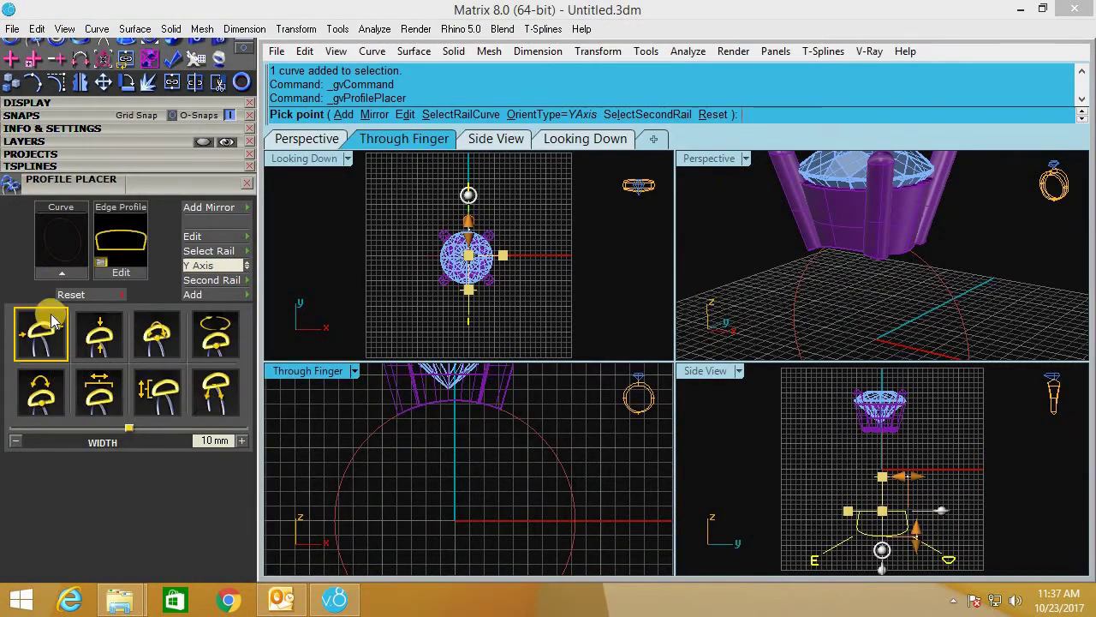
pyautogui.click(225, 440)
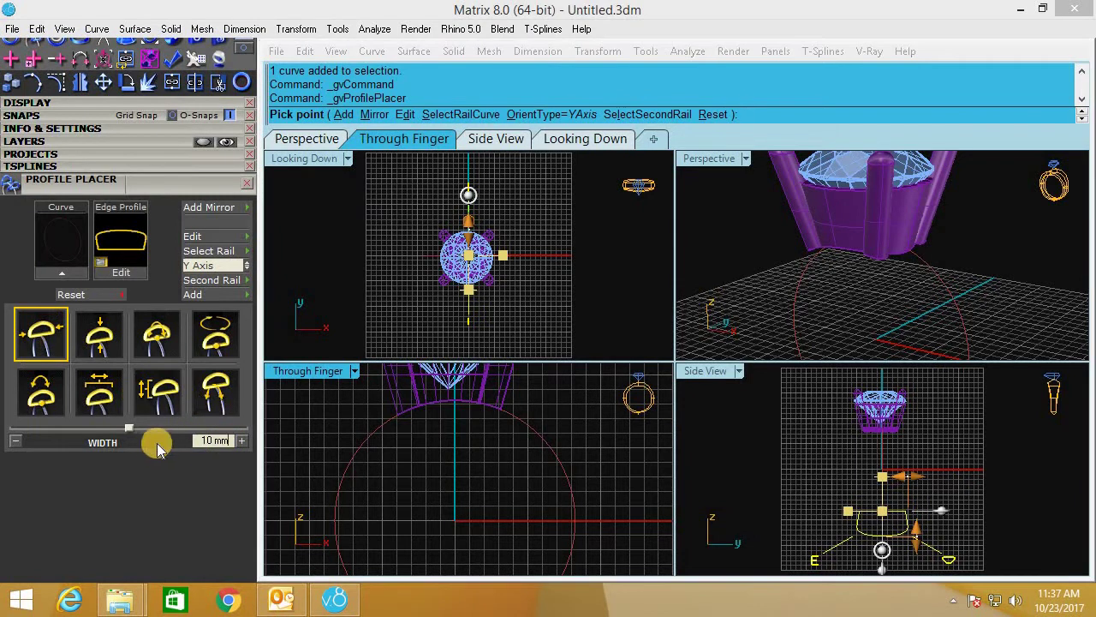
pyautogui.write('5')
pyautogui.press('Return')
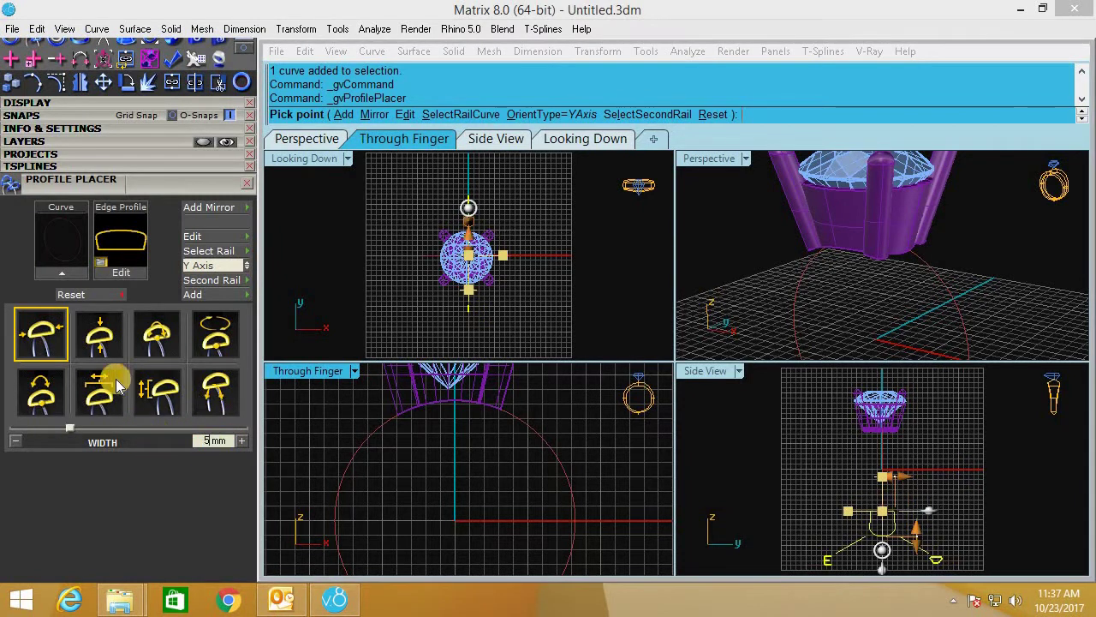
pyautogui.click(107, 338)
pyautogui.click(197, 442)
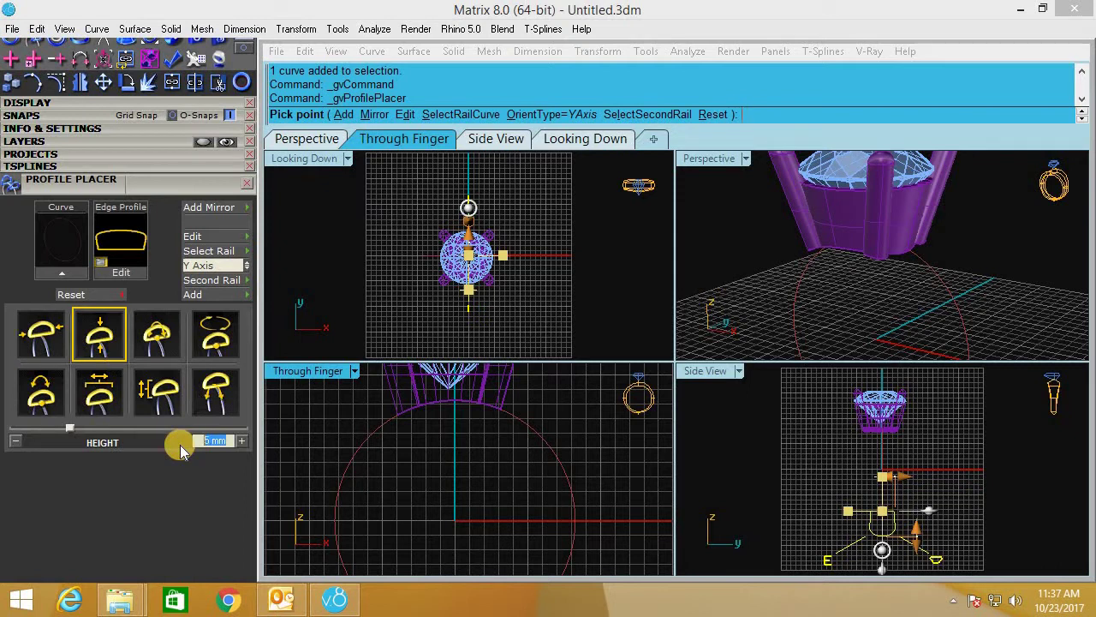
pyautogui.write('2')
pyautogui.press('Return')
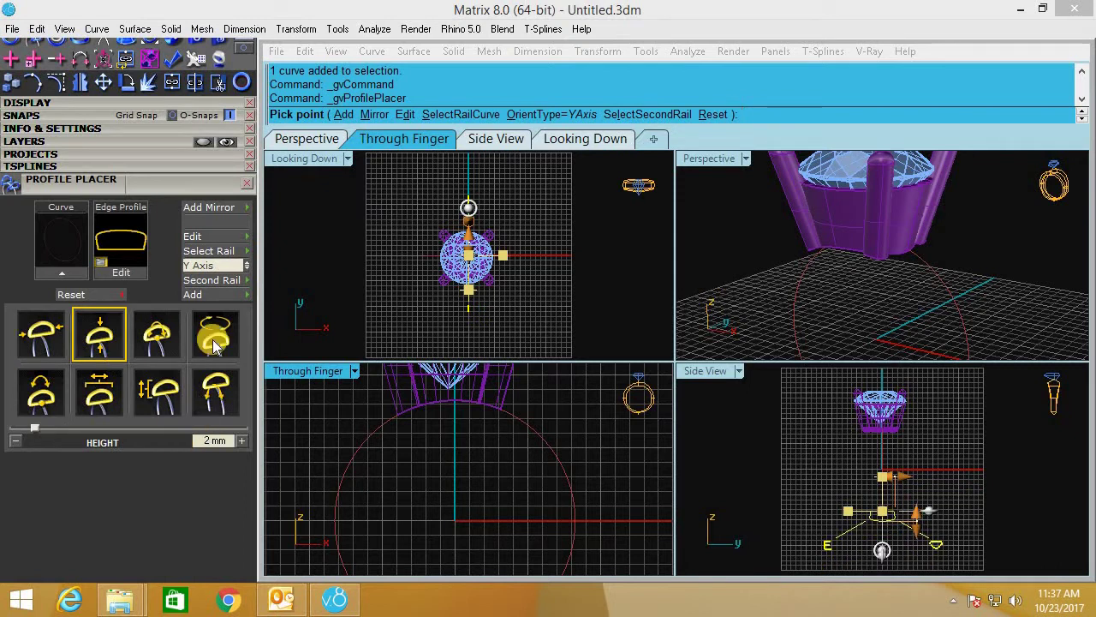
# Add another profile at 50% along the finger rail.
pyautogui.click(219, 294)
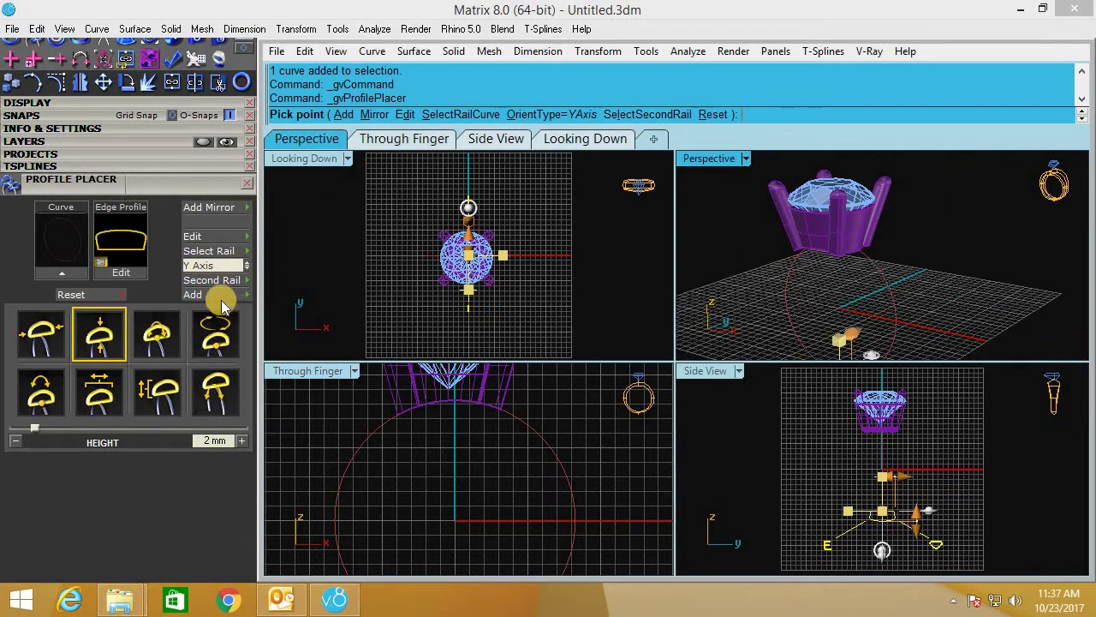
pyautogui.click(216, 335)
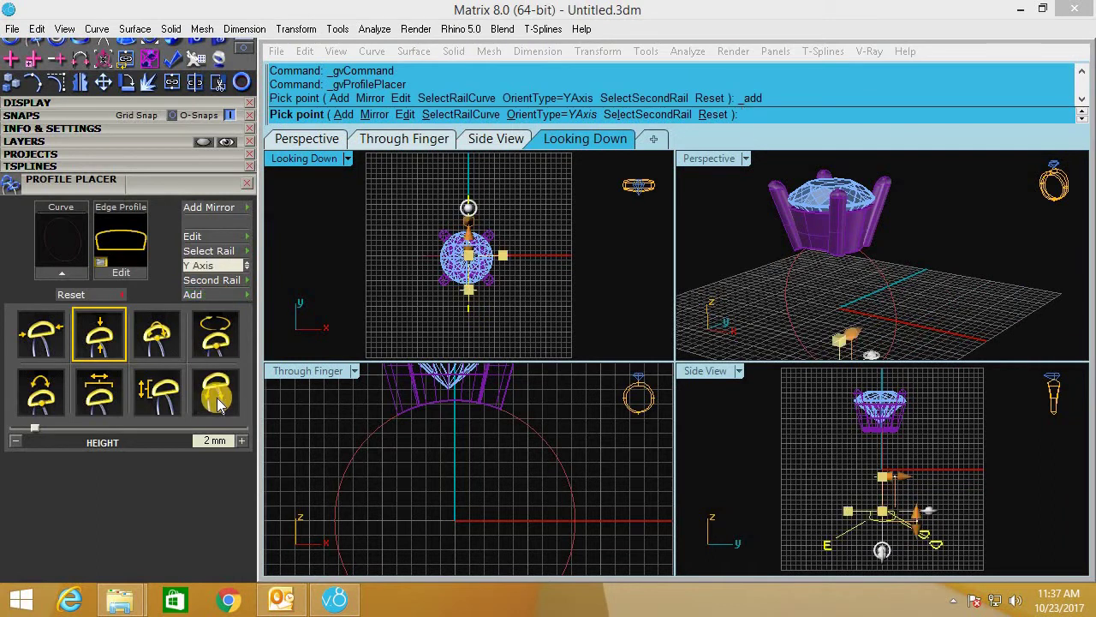
pyautogui.click(217, 396)
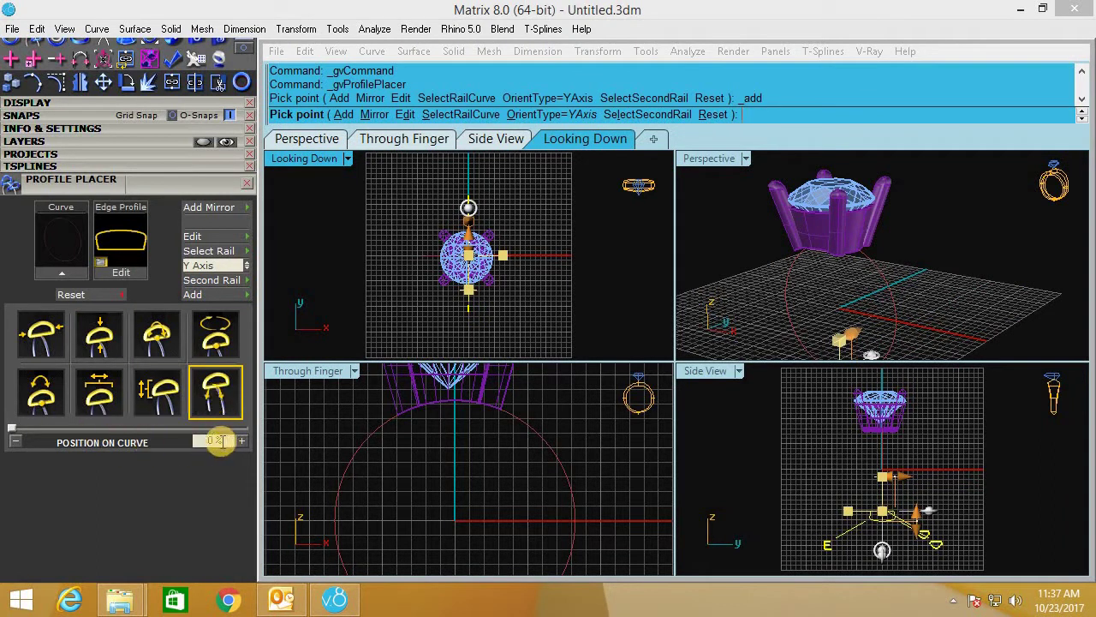
pyautogui.moveTo(221, 440); pyautogui.dragTo(187, 445)
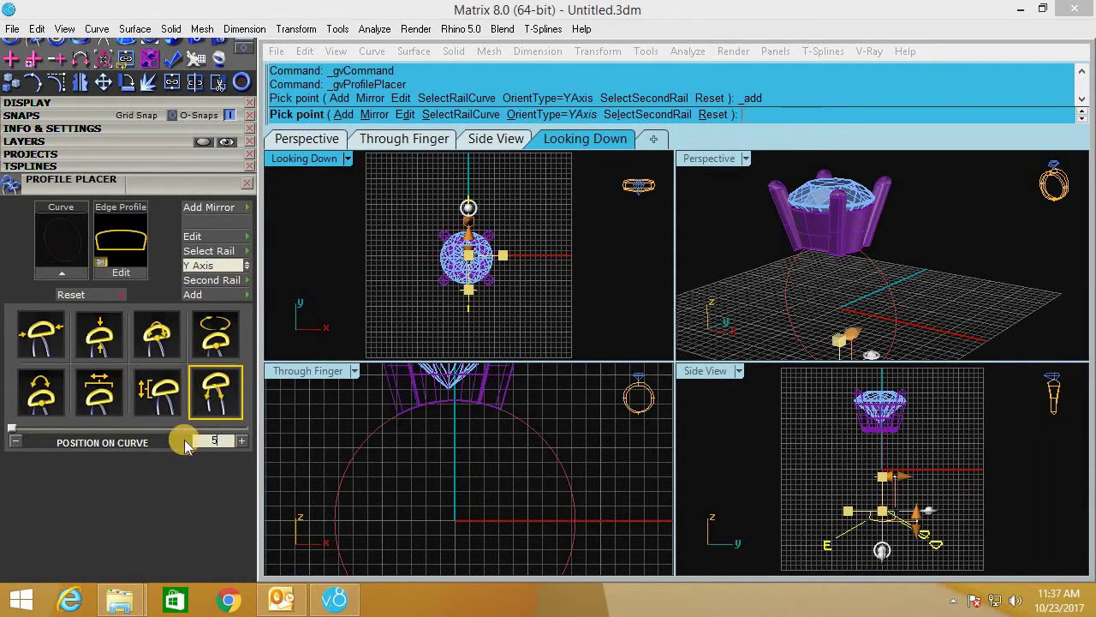
pyautogui.write('0')
pyautogui.press('Return')
# Size the new profile to 2 mm wide and 2.71 mm high.
pyautogui.click(685, 374)
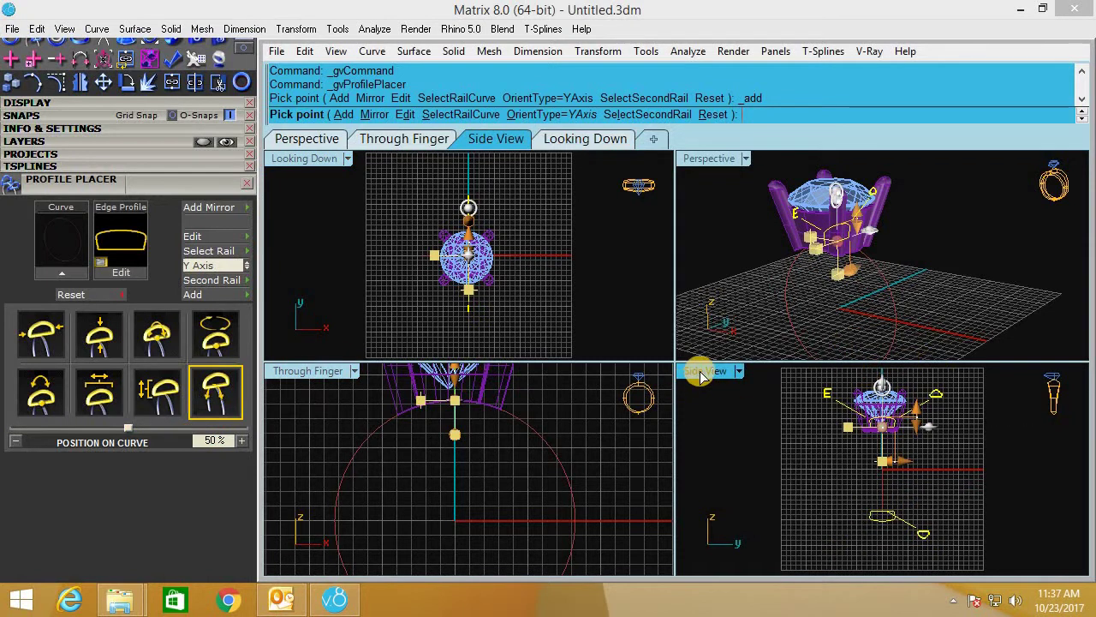
pyautogui.doubleClick(699, 370)
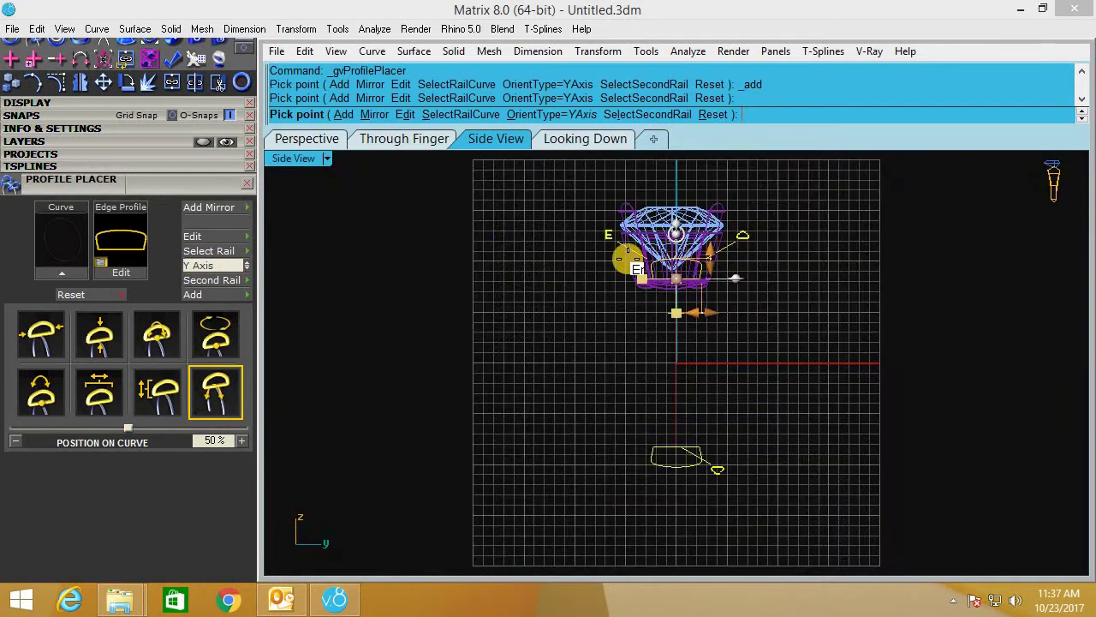
pyautogui.click(53, 335)
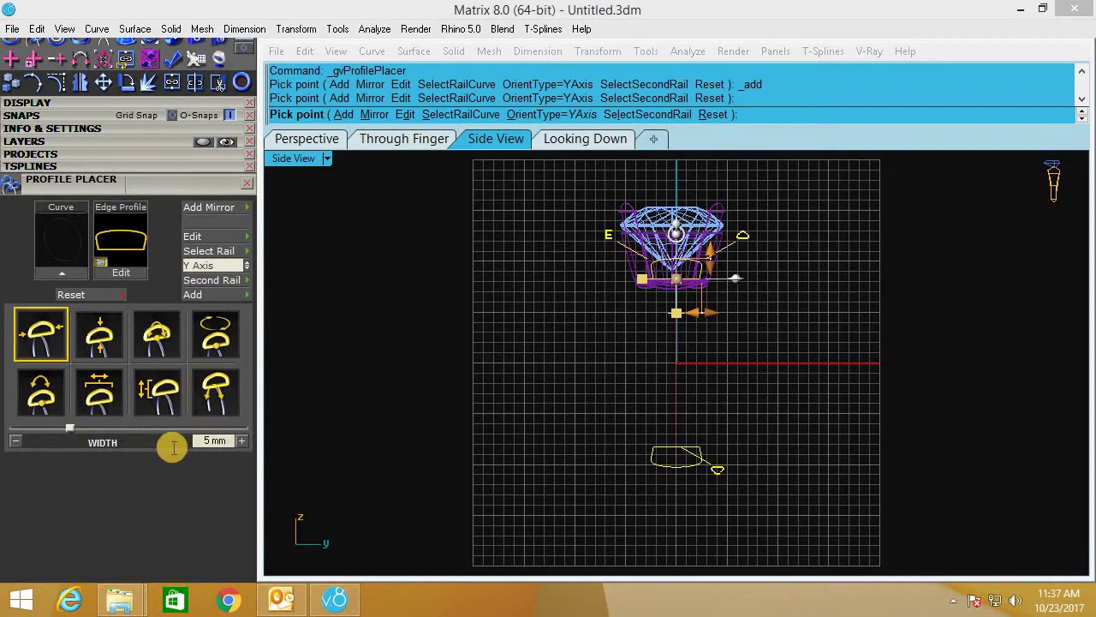
pyautogui.write('2')
pyautogui.press('Return')
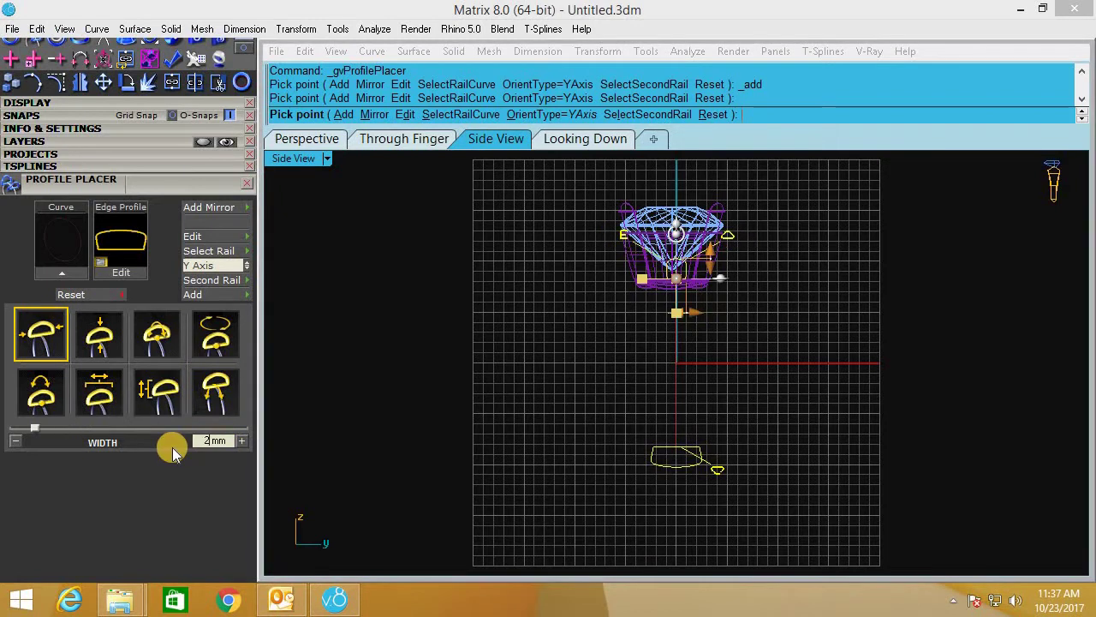
pyautogui.doubleClick(308, 158)
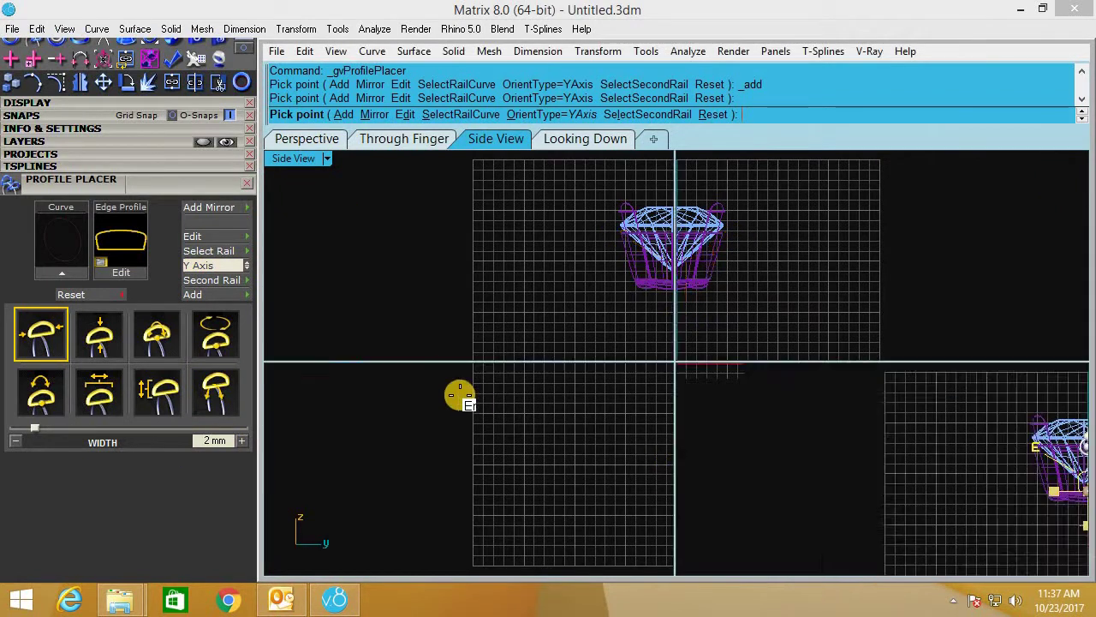
pyautogui.click(96, 334)
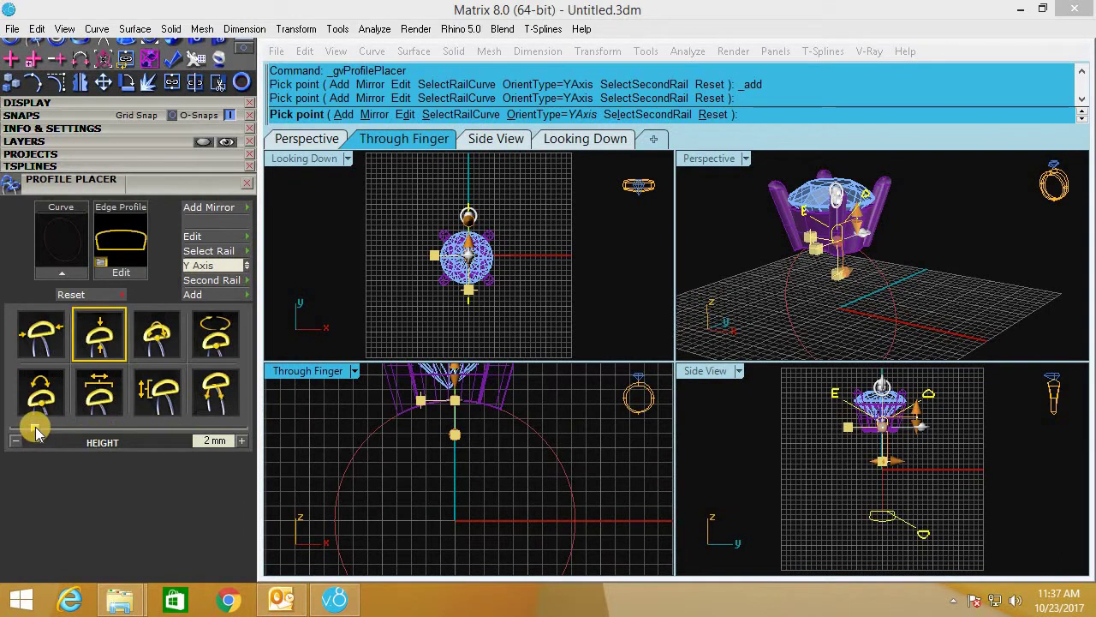
pyautogui.moveTo(36, 432); pyautogui.dragTo(45, 432)
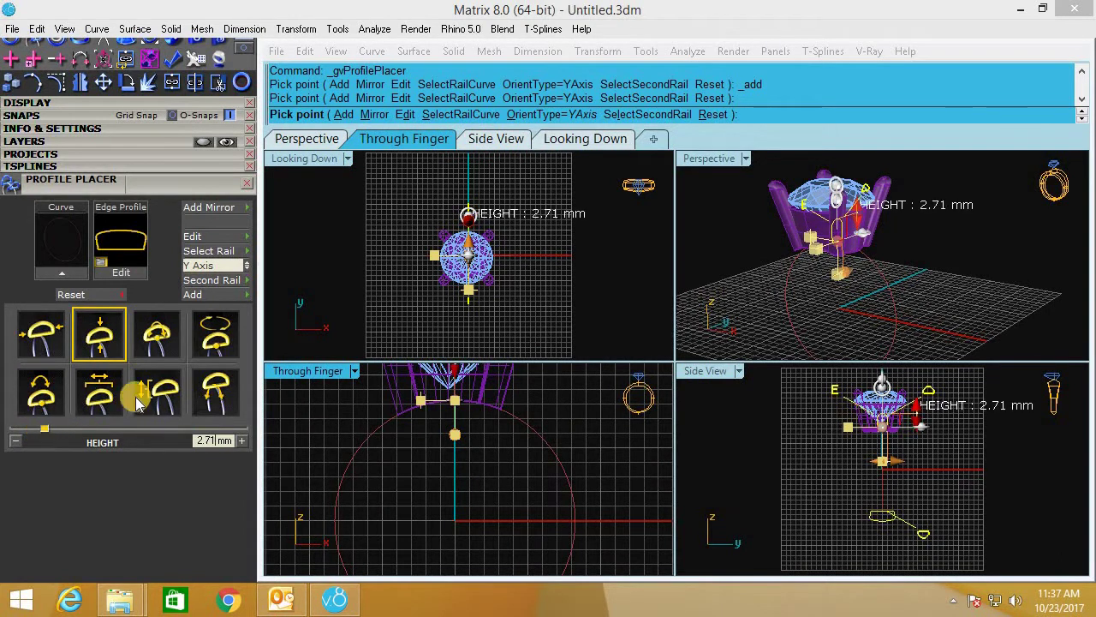
pyautogui.click(946, 231)
# Place a mirrored profile pair about 54% along the curve under the gem head.
pyautogui.press('Return')
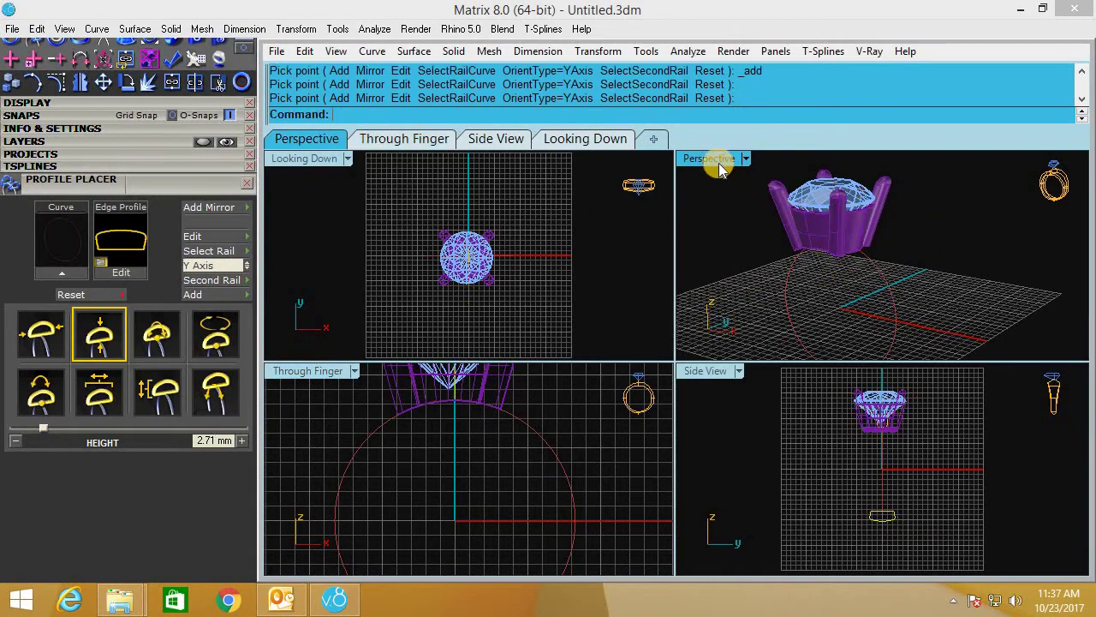
pyautogui.doubleClick(716, 159)
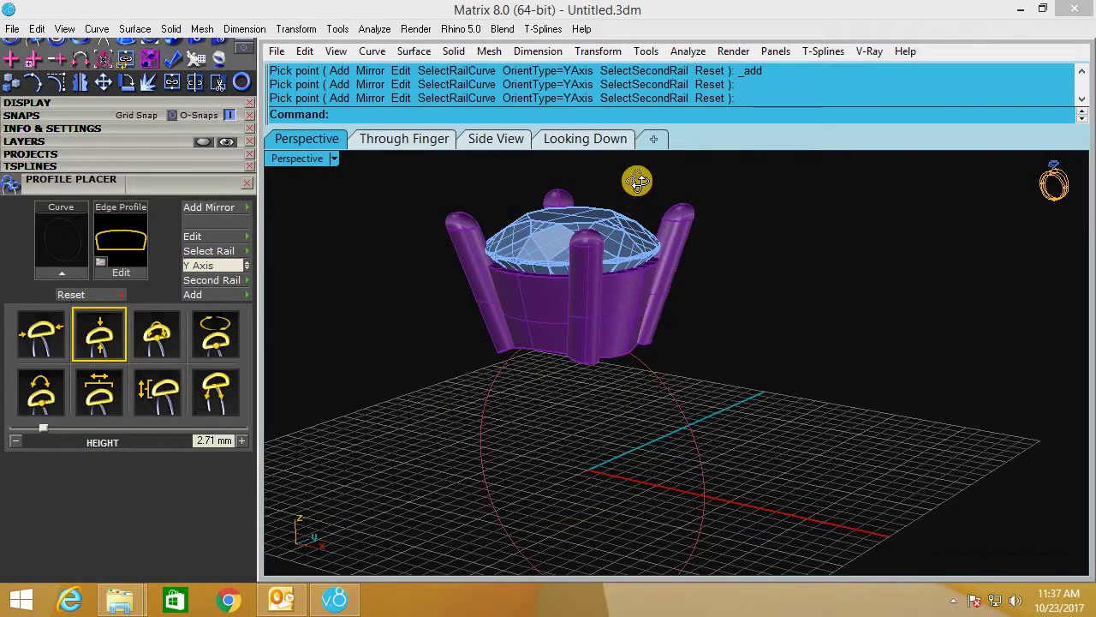
pyautogui.moveTo(636, 178)
pyautogui.mouseDown(button='right')
pyautogui.moveTo(637, 550)
pyautogui.moveTo(677, 169)
pyautogui.moveTo(639, 286)
pyautogui.moveTo(597, 293)
pyautogui.mouseUp(button='right')
pyautogui.scroll(4, 597, 294)
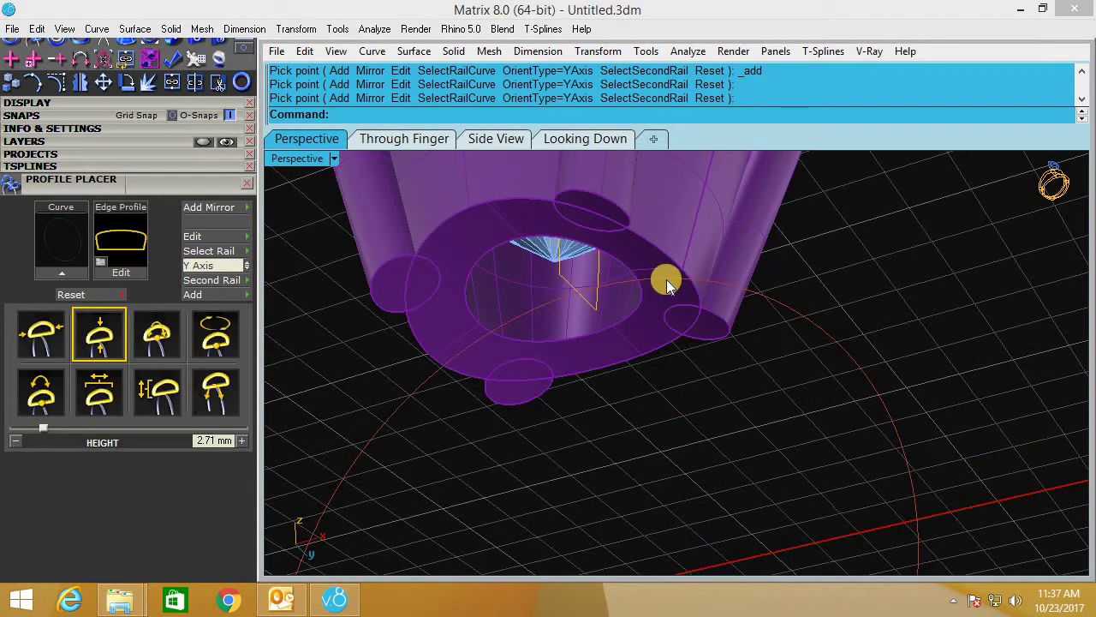
pyautogui.click(597, 307)
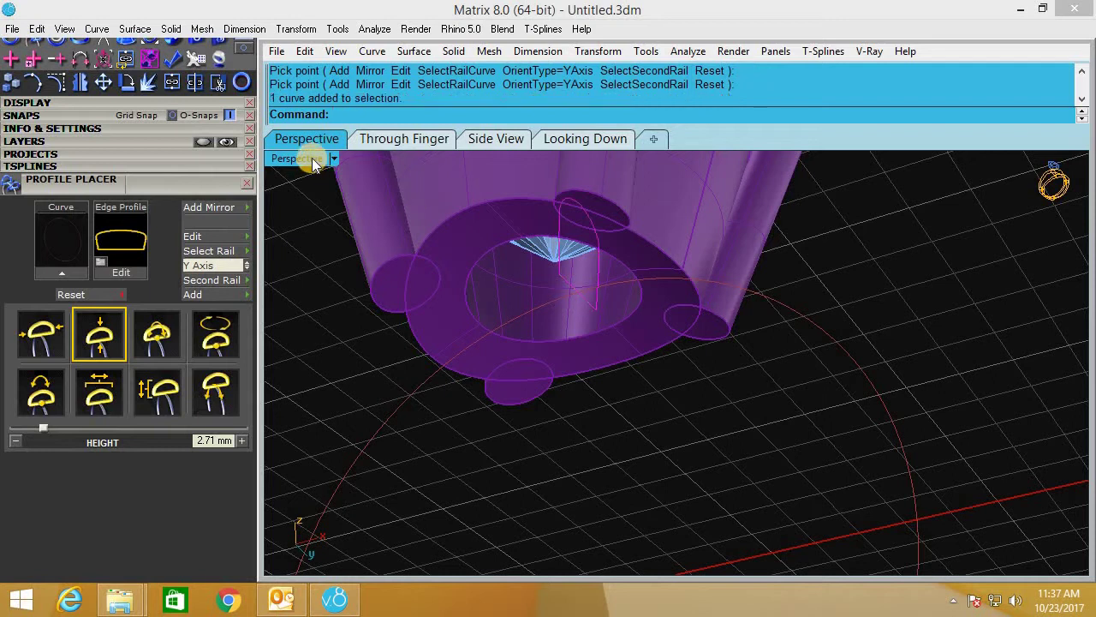
pyautogui.press('F6')
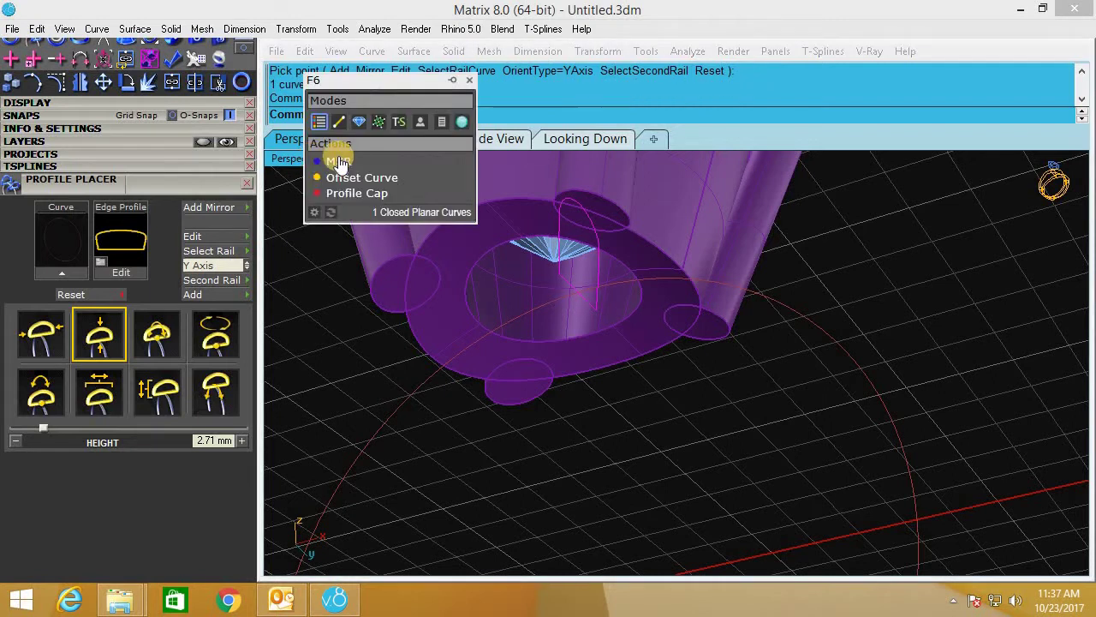
pyautogui.click(349, 160)
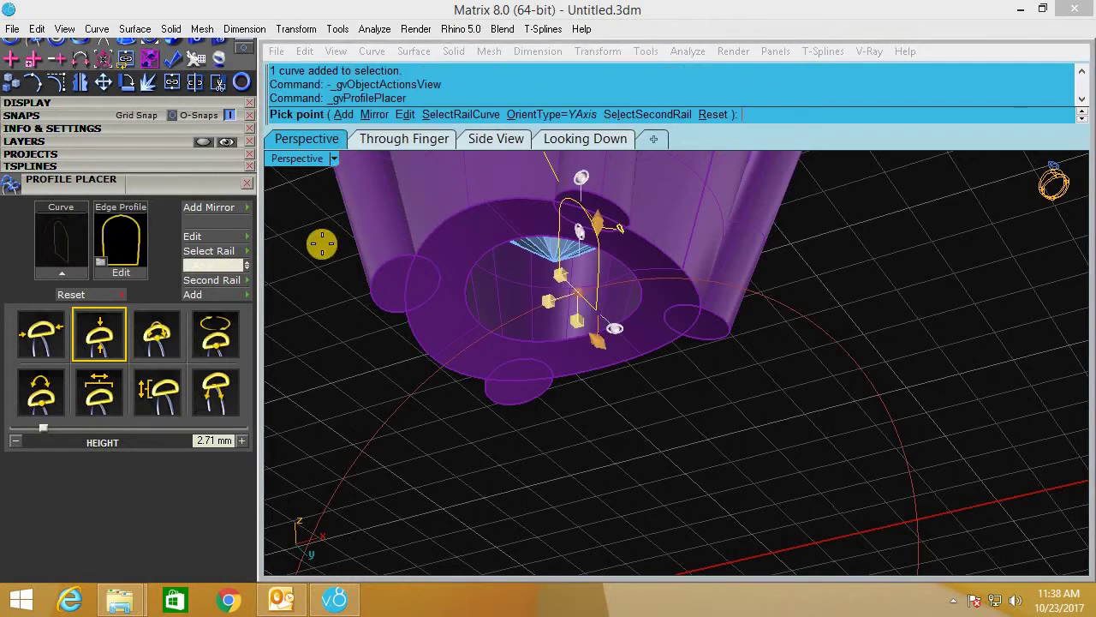
pyautogui.click(207, 406)
pyautogui.moveTo(117, 431); pyautogui.dragTo(140, 429)
pyautogui.moveTo(571, 357); pyautogui.dragTo(651, 336, button='right')
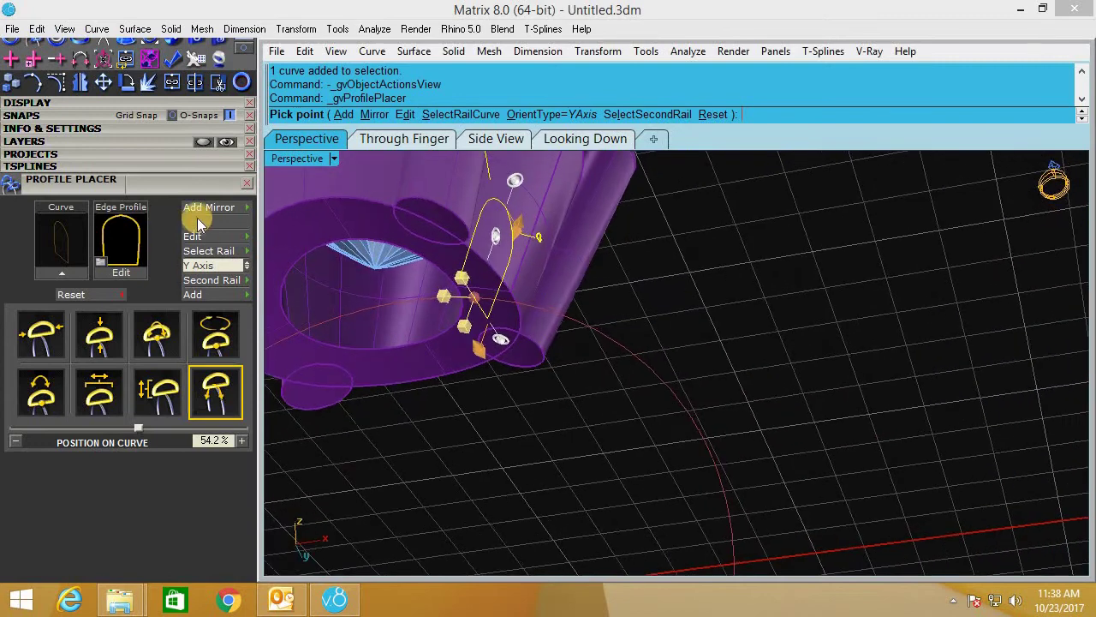
pyautogui.click(203, 210)
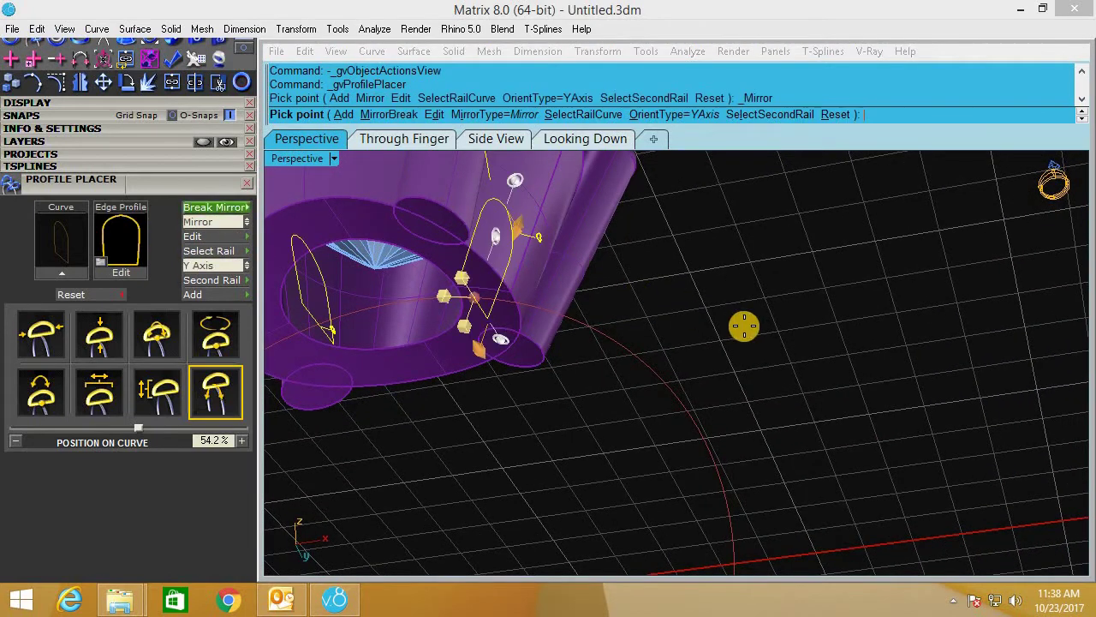
# Move the mirrored profiles to 56.4% along the curve and finish placement.
pyautogui.moveTo(743, 325)
pyautogui.mouseDown(button='right')
pyautogui.moveTo(689, 364)
pyautogui.moveTo(654, 369)
pyautogui.moveTo(664, 391)
pyautogui.moveTo(639, 387)
pyautogui.mouseUp(button='right')
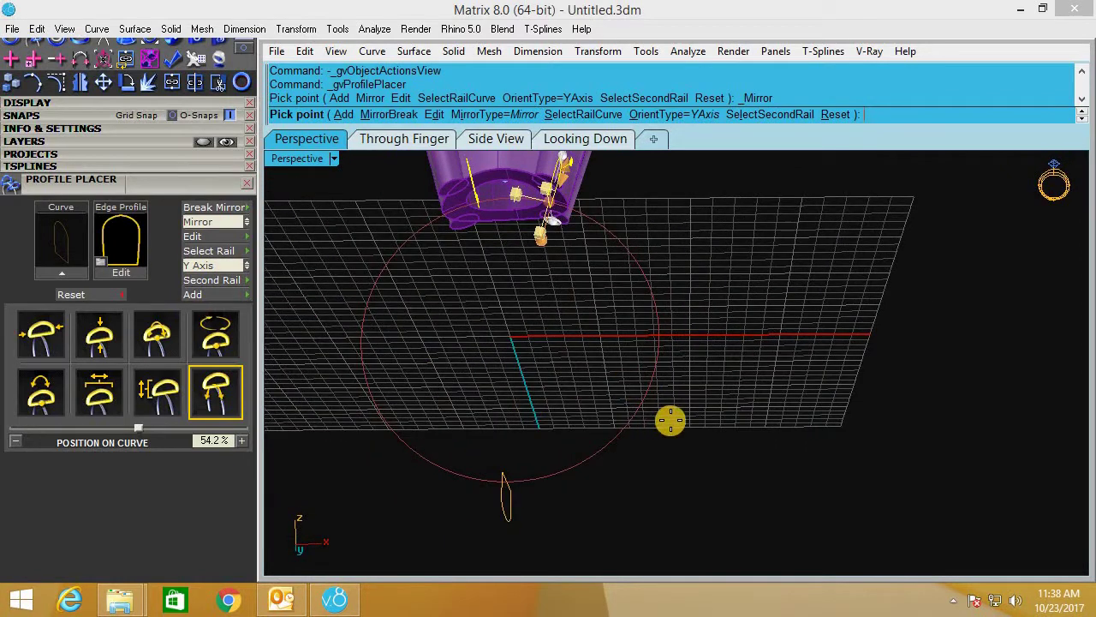
pyautogui.moveTo(597, 317)
pyautogui.mouseDown(button='right')
pyautogui.moveTo(568, 316)
pyautogui.moveTo(635, 385)
pyautogui.moveTo(514, 263)
pyautogui.mouseUp(button='right')
pyautogui.scroll(5, 514, 262)
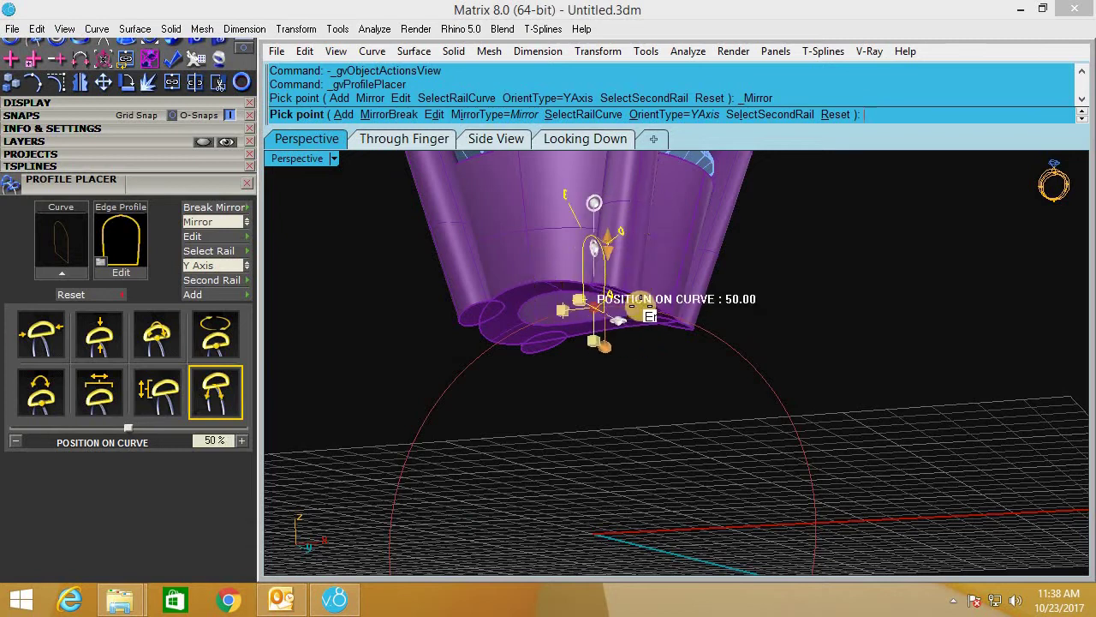
pyautogui.click(666, 315)
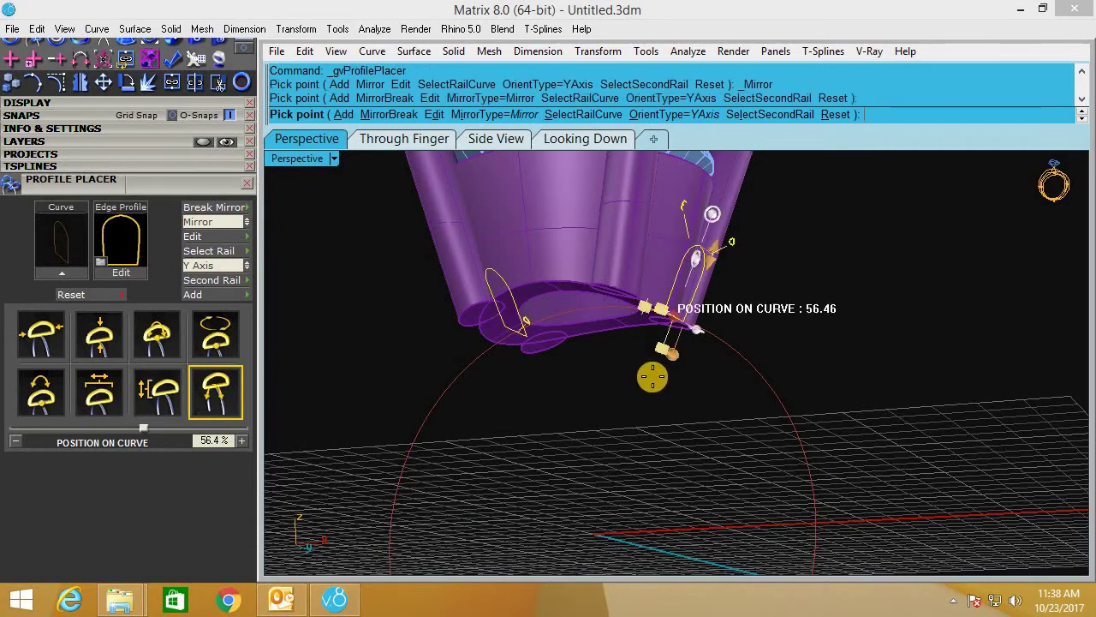
pyautogui.moveTo(653, 375); pyautogui.dragTo(724, 358, button='right')
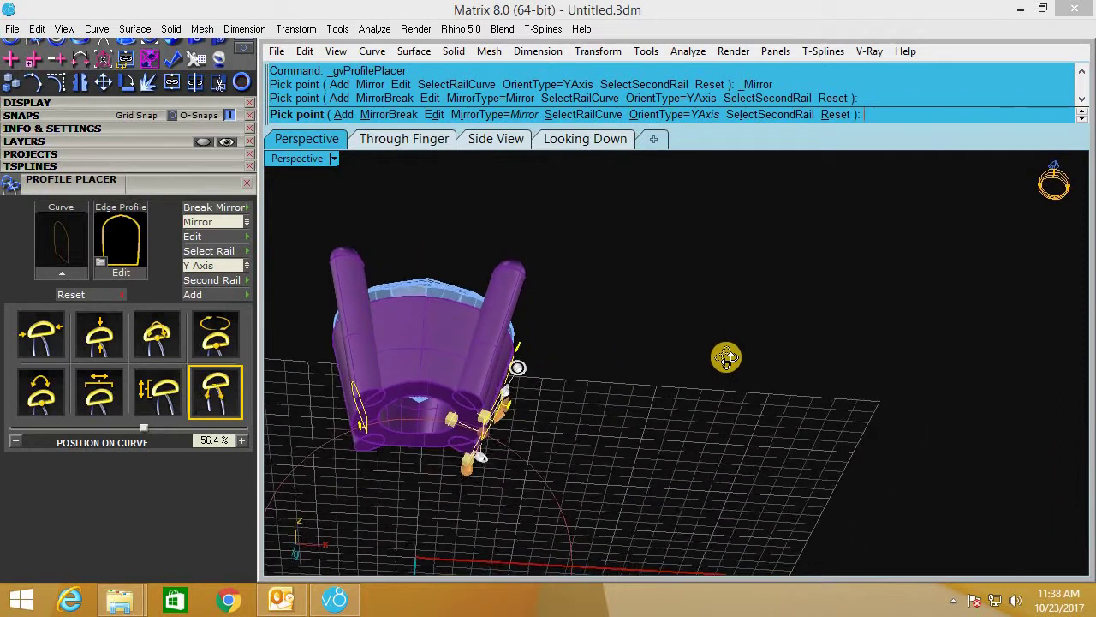
pyautogui.doubleClick(313, 165)
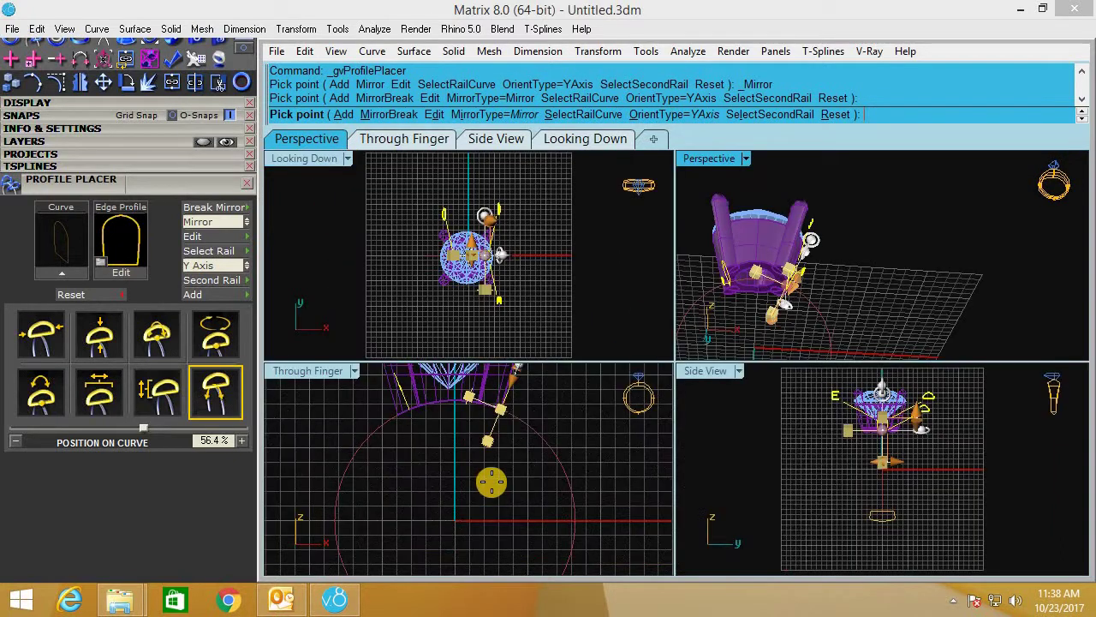
pyautogui.click(502, 484)
pyautogui.scroll(2, 505, 505)
pyautogui.scroll(2, 507, 519)
pyautogui.press('Up')
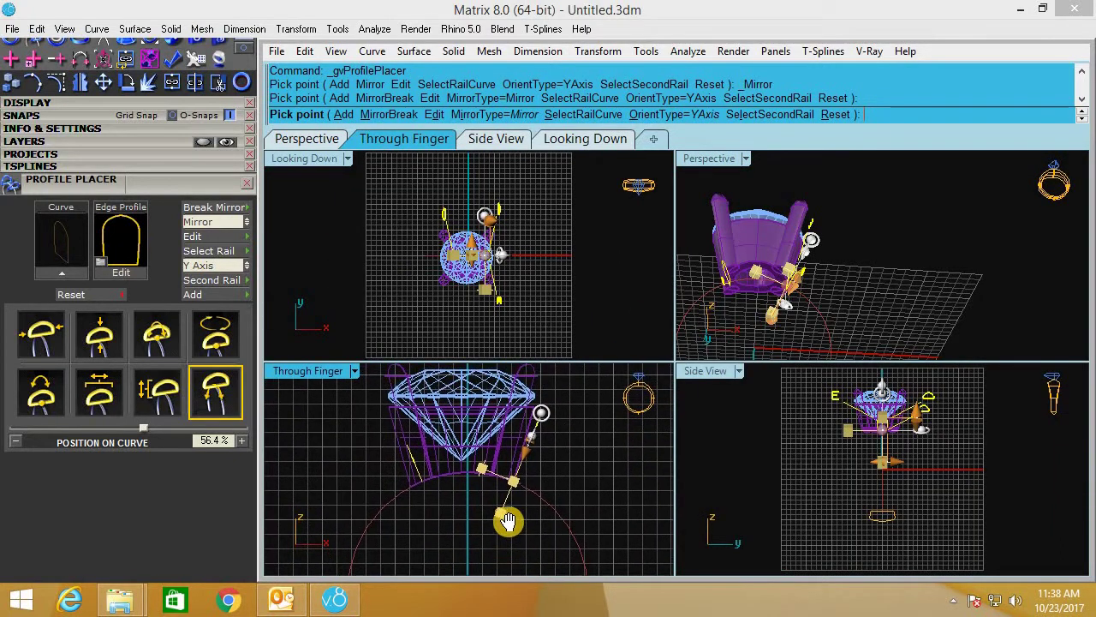
pyautogui.press('Up')
pyautogui.press('Up')
pyautogui.press('Return')
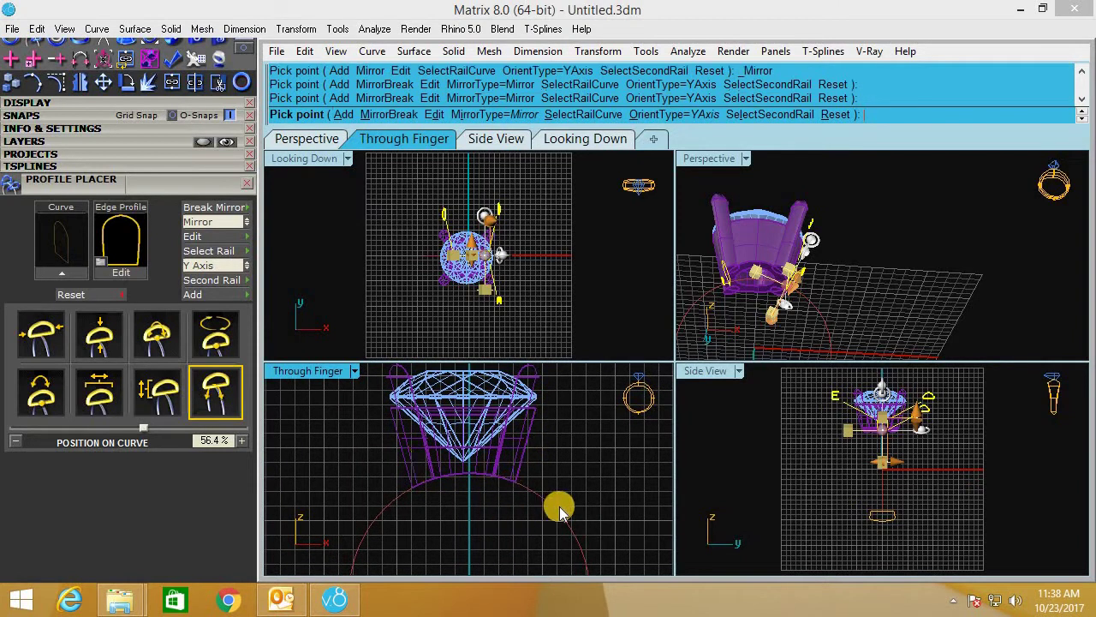
pyautogui.scroll(-3, 587, 453)
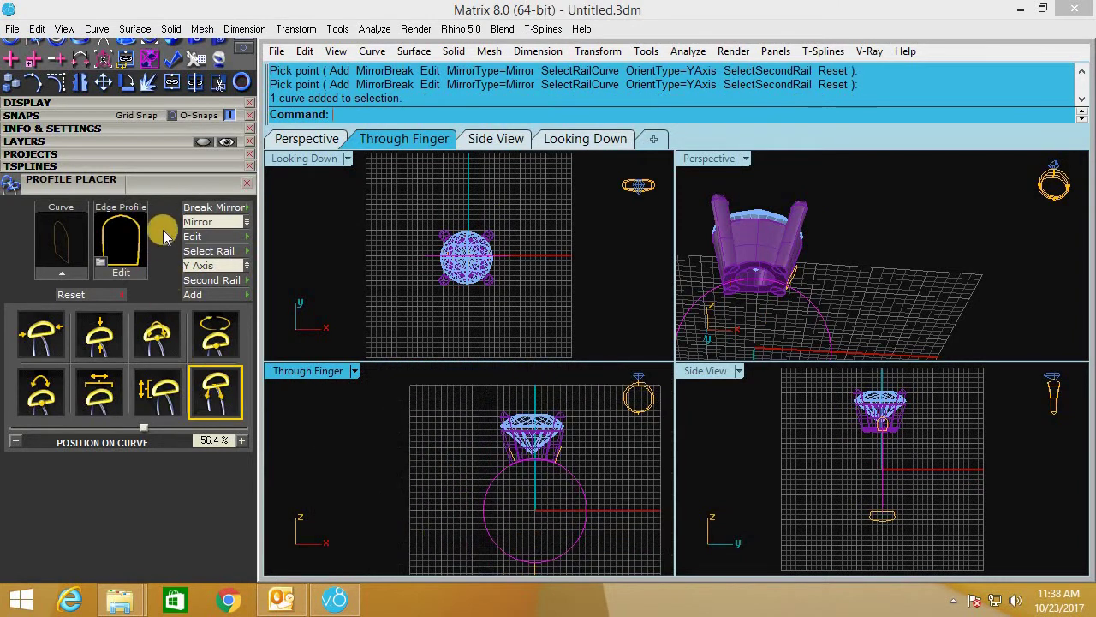
# Move the finger-rail circle's seam to its bottom point with Adjust Closed Curve Seam.
pyautogui.scroll(3, 47, 210)
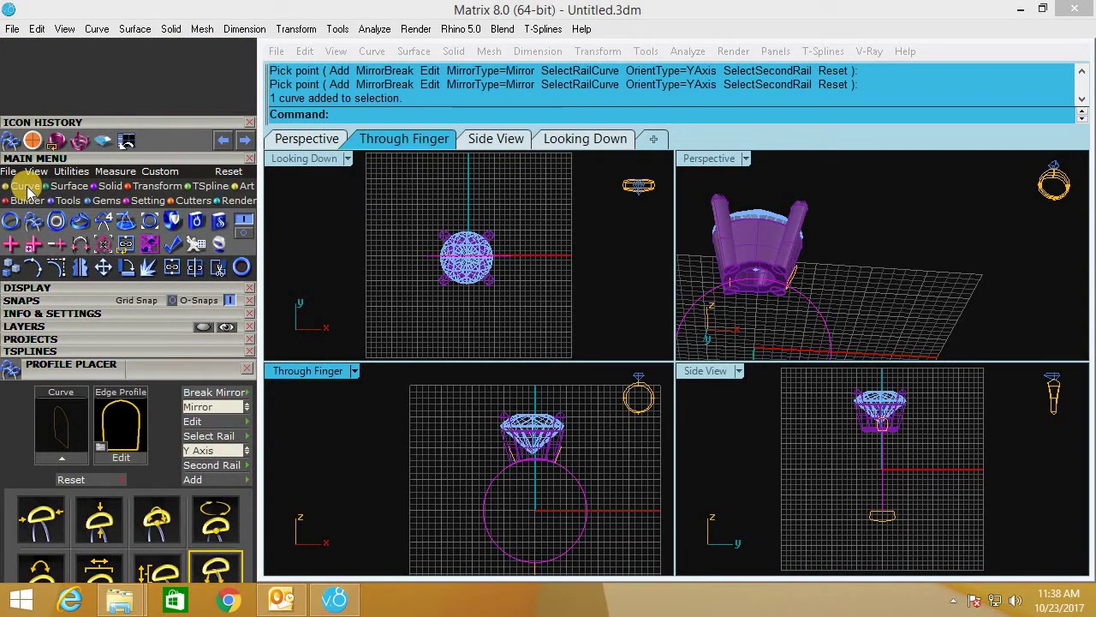
pyautogui.click(29, 190)
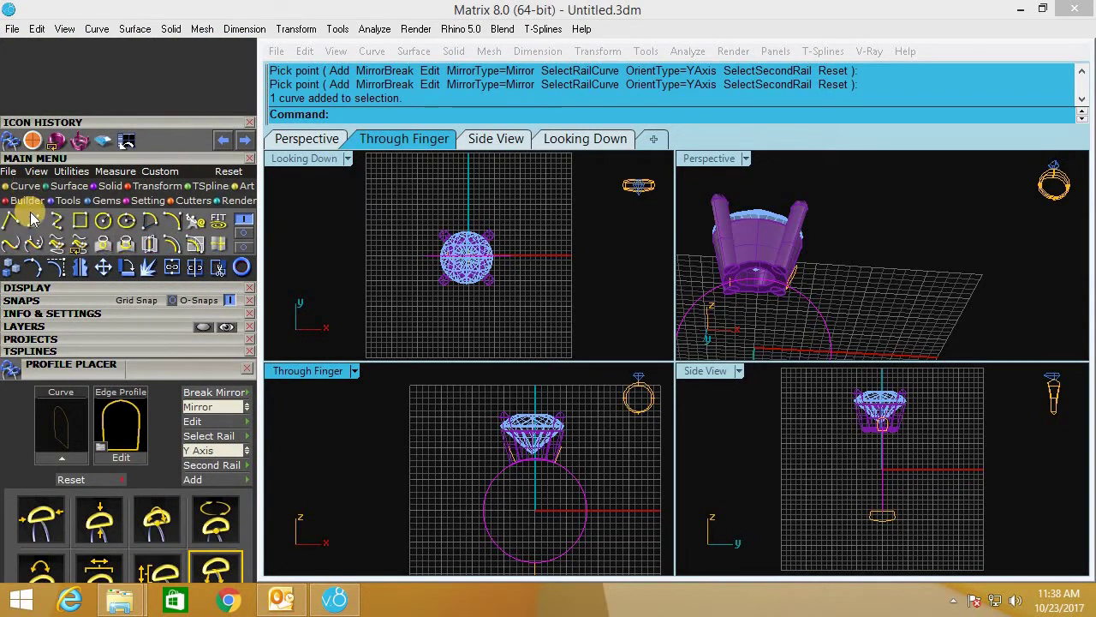
pyautogui.click(246, 233)
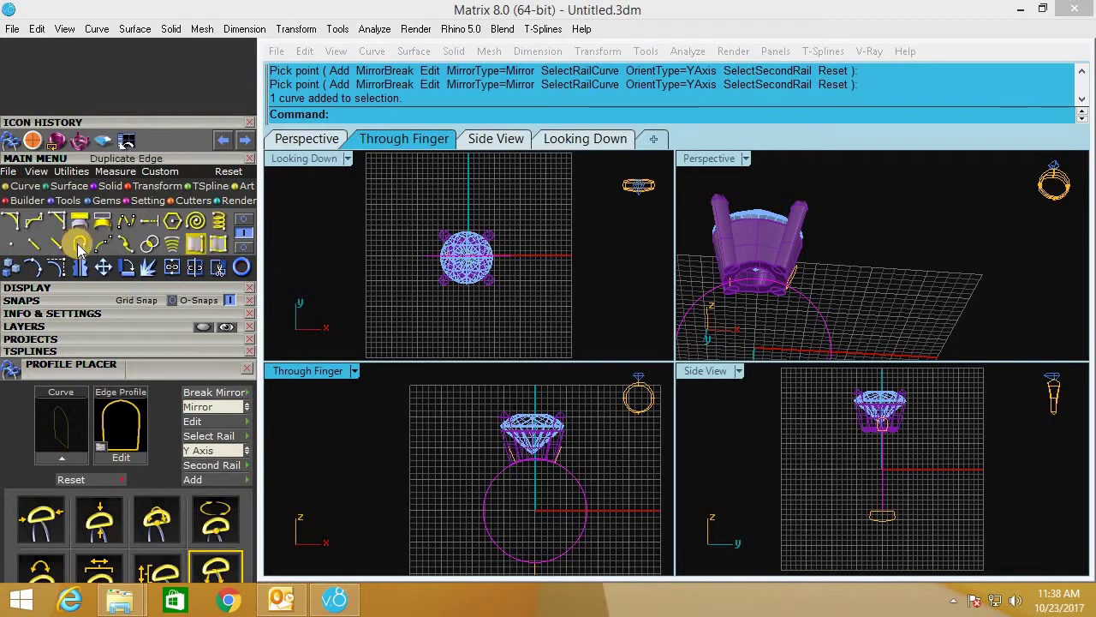
pyautogui.click(80, 246)
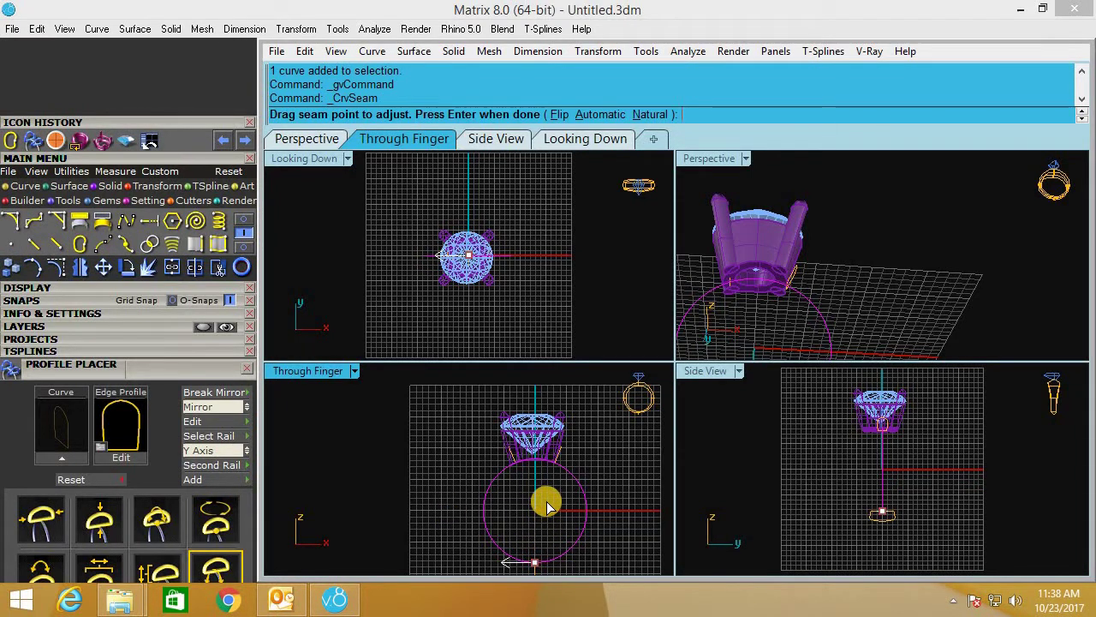
pyautogui.press('Return')
pyautogui.scroll(3, 506, 458)
pyautogui.scroll(3, 484, 449)
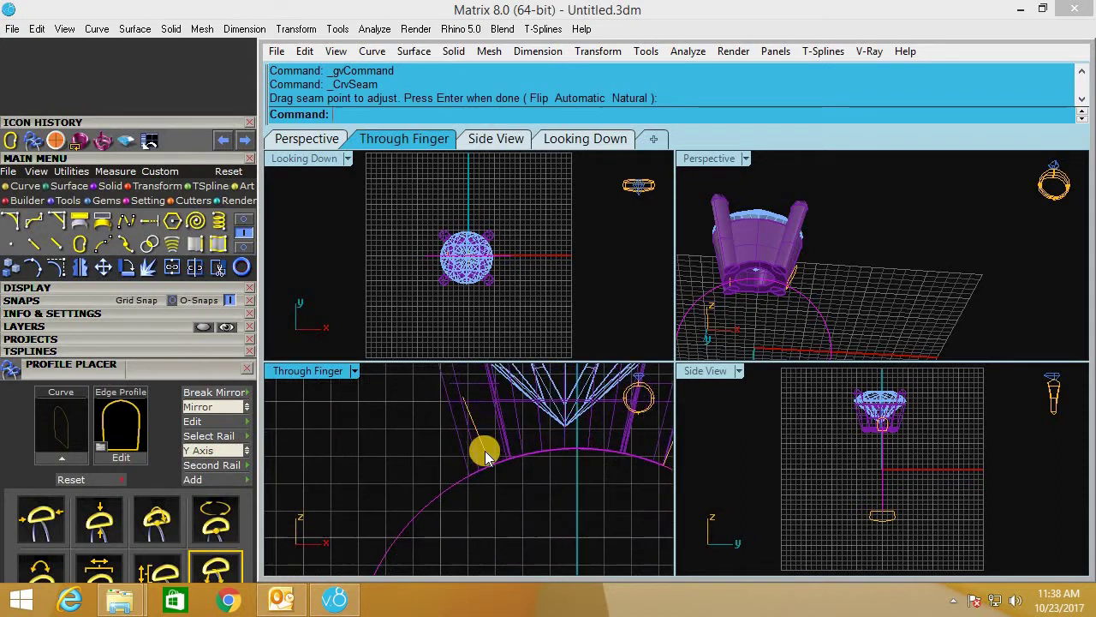
pyautogui.scroll(-2, 497, 454)
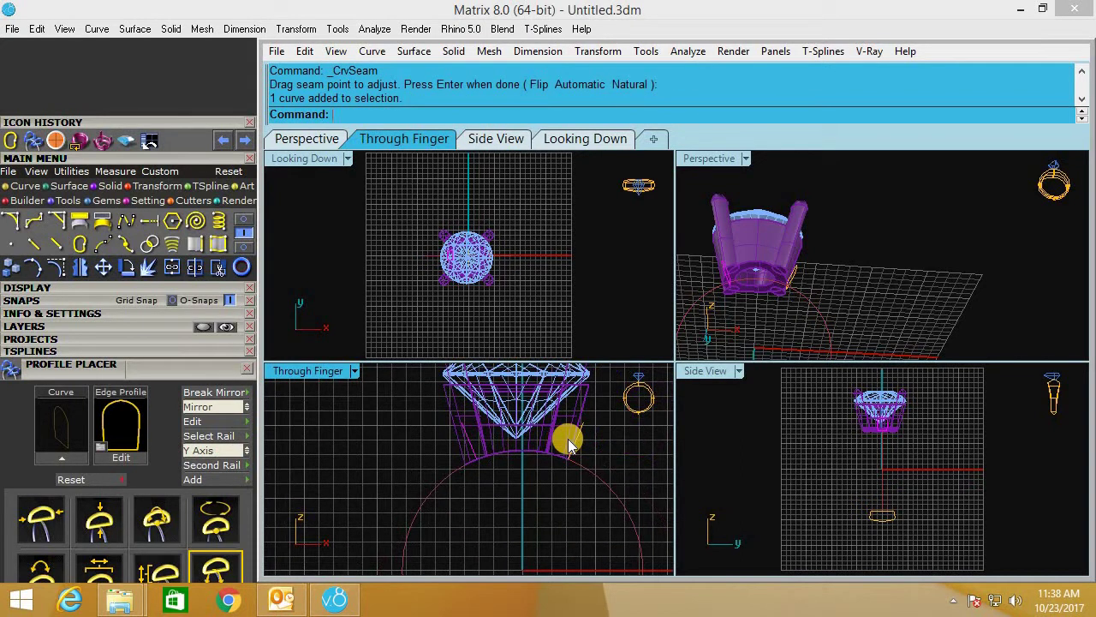
pyautogui.click(569, 445)
# Place a single unmirrored profile along the finger rail at position 43.58.
pyautogui.click(595, 443)
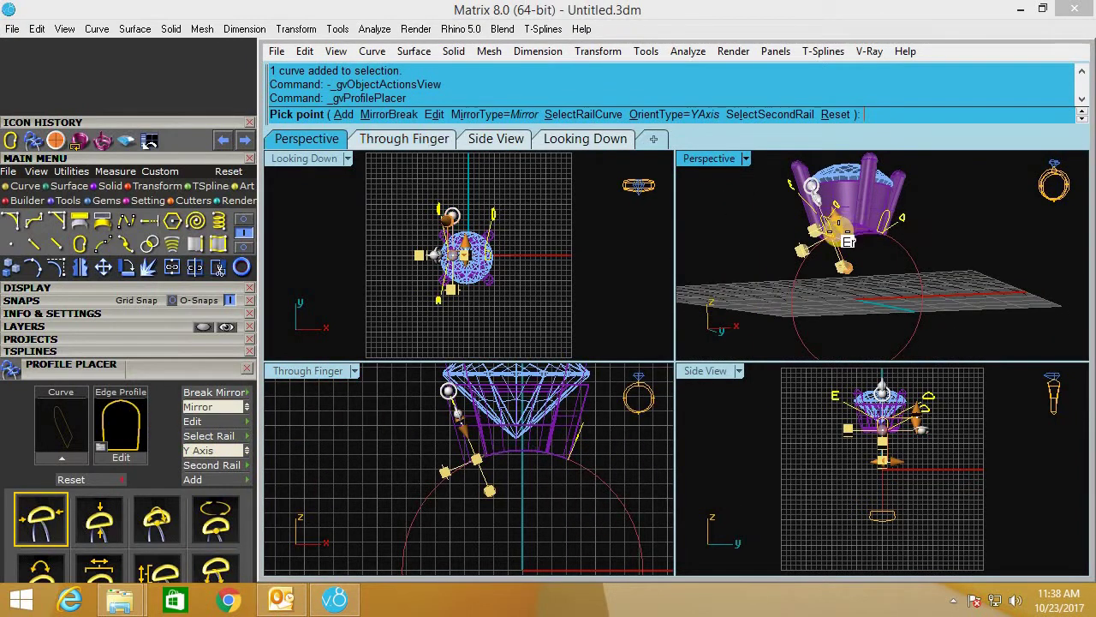
pyautogui.scroll(2, 888, 257)
pyautogui.scroll(2, 888, 257)
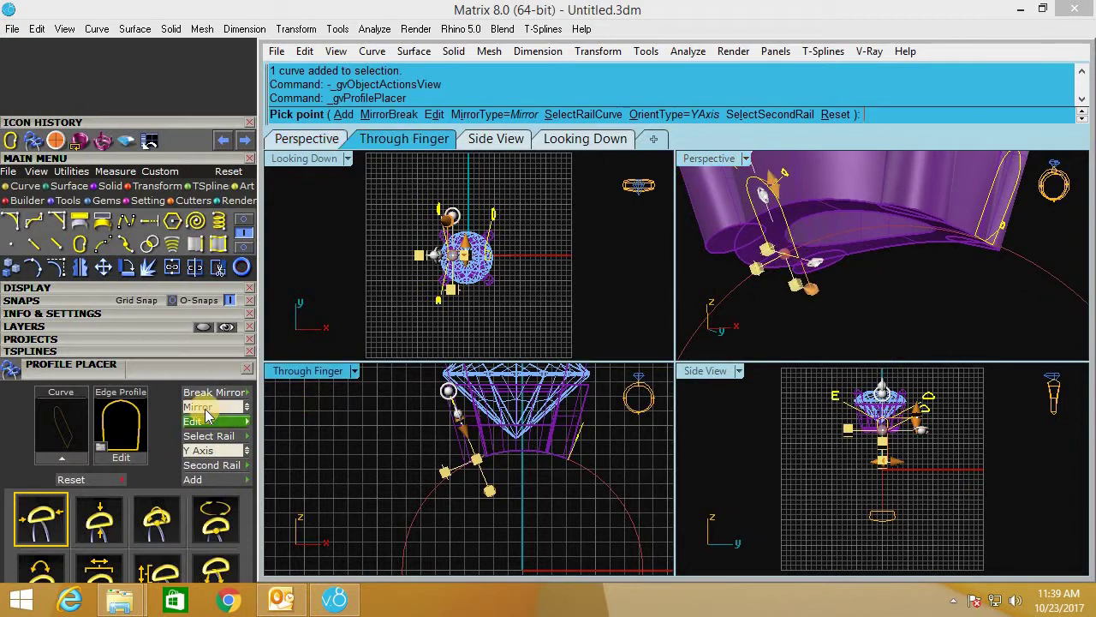
pyautogui.click(214, 392)
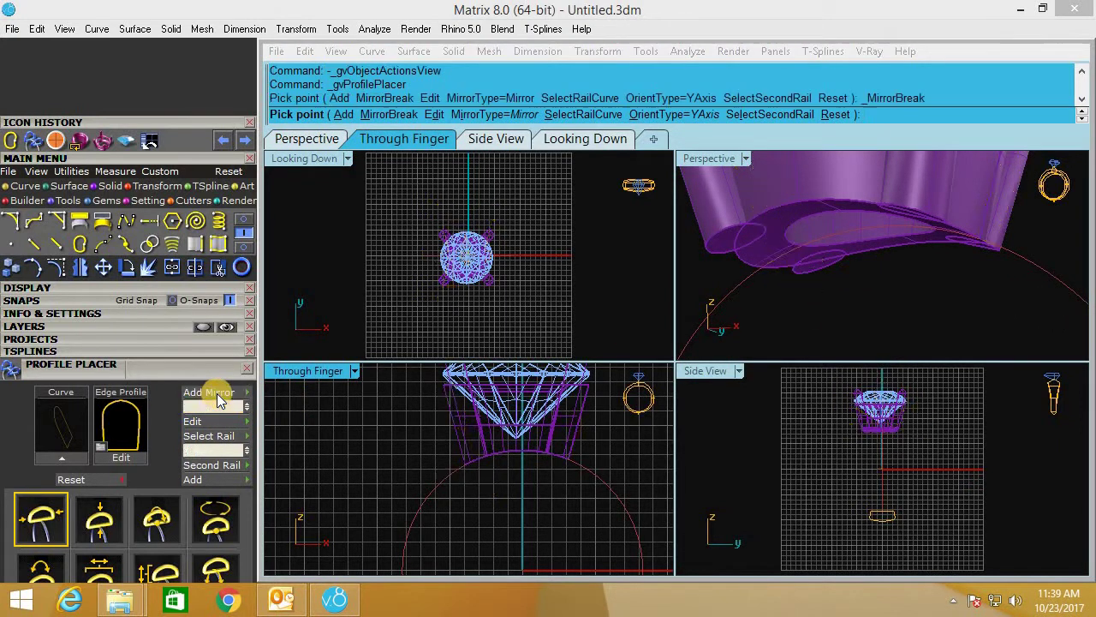
pyautogui.moveTo(829, 264); pyautogui.dragTo(714, 275, button='right')
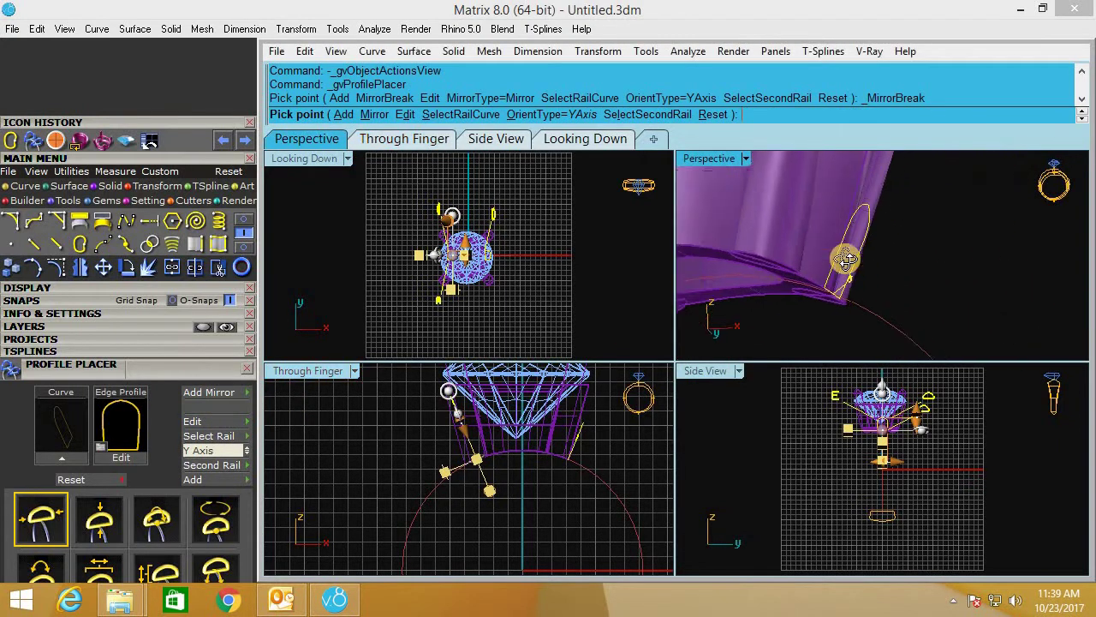
pyautogui.moveTo(713, 277)
pyautogui.mouseDown()
pyautogui.moveTo(717, 293)
pyautogui.moveTo(865, 317)
pyautogui.mouseUp()
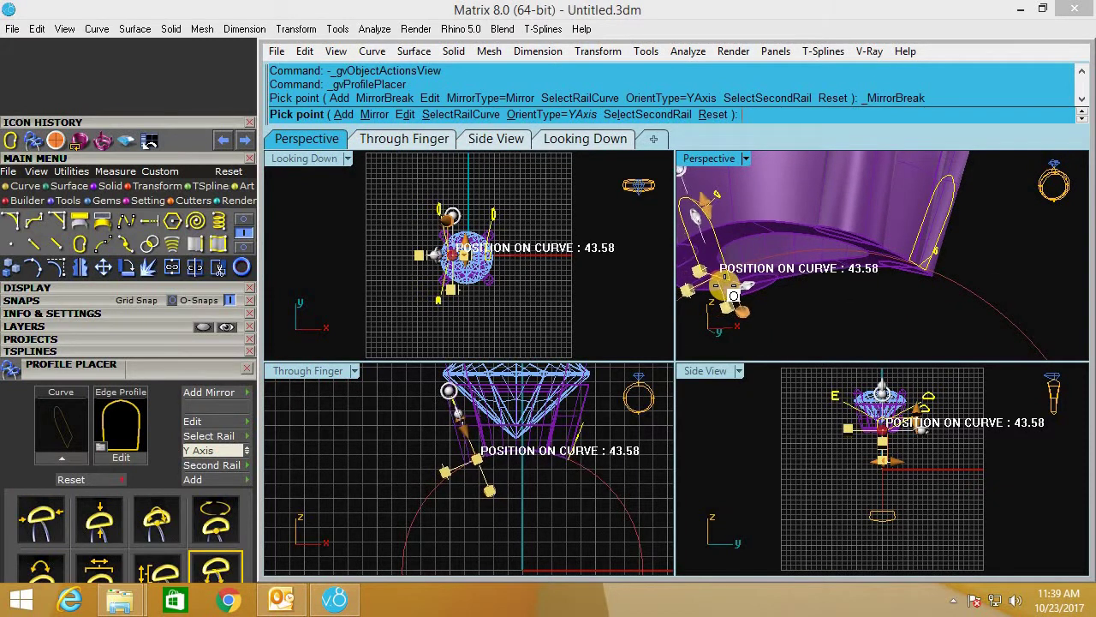
pyautogui.press('Return')
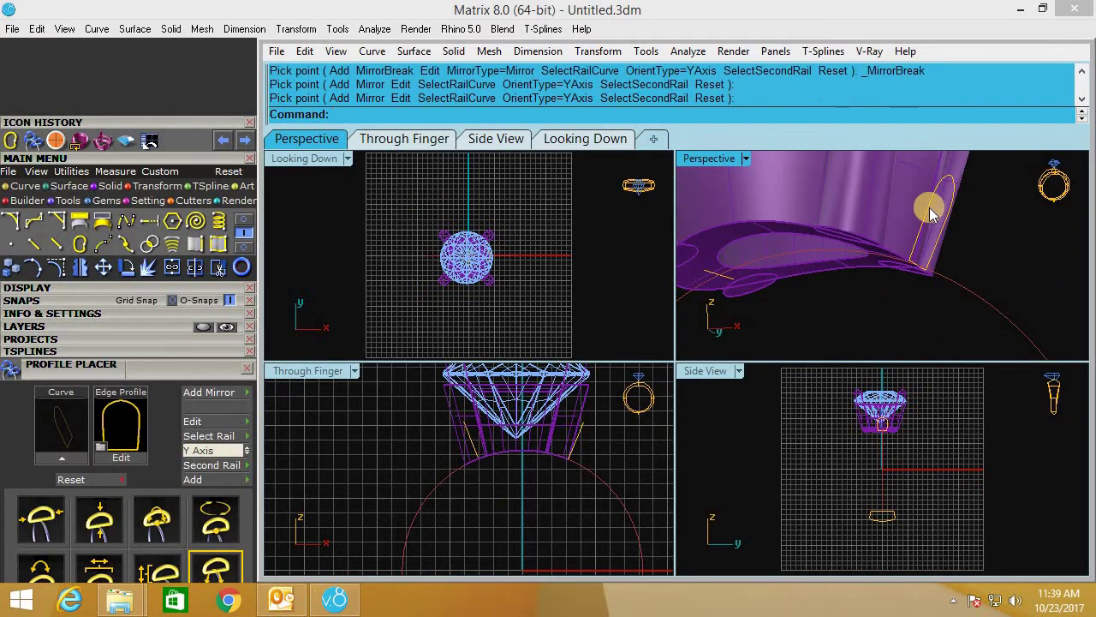
# Delete the original Profile curve overlapping the bezel.
pyautogui.click(932, 215)
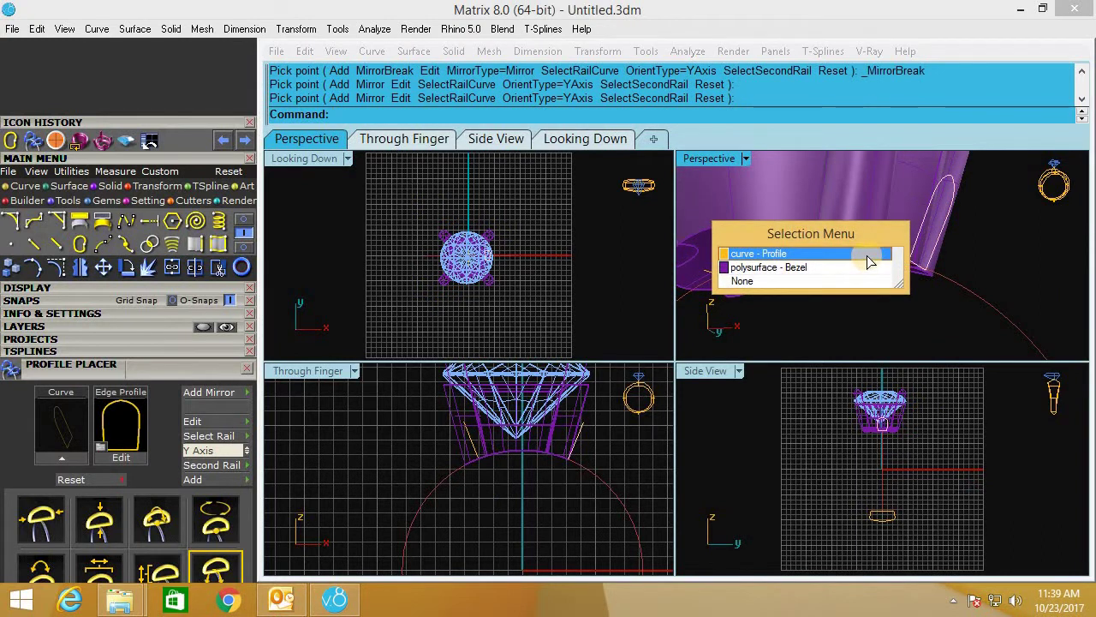
pyautogui.click(869, 261)
pyautogui.press('Delete')
# Hide the Heads layer and mirror the side curve to the opposite side.
pyautogui.doubleClick(704, 165)
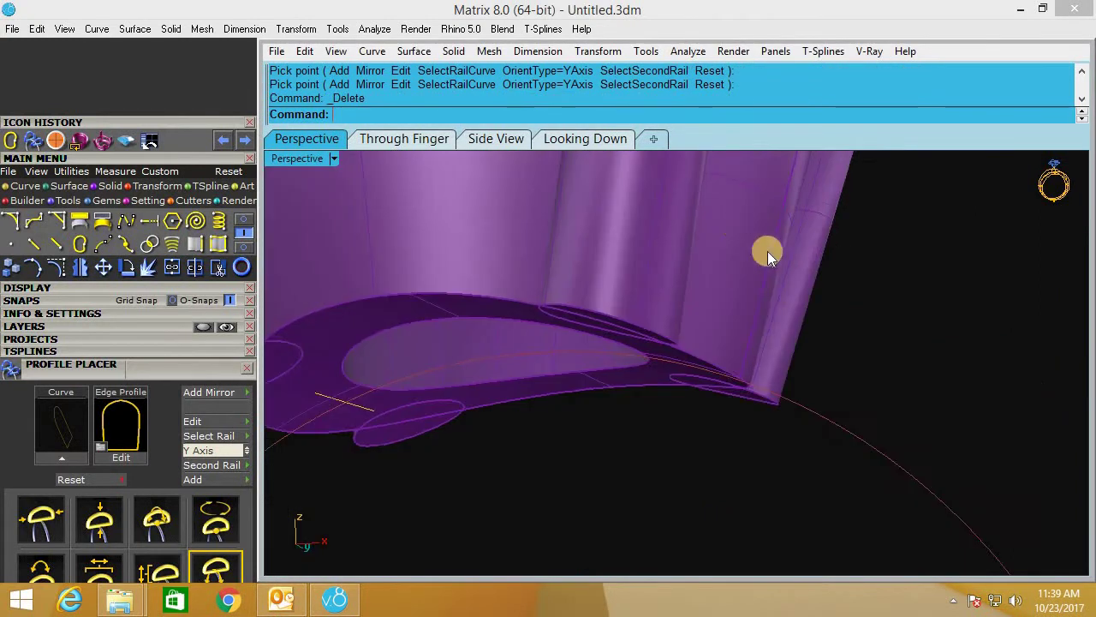
pyautogui.moveTo(768, 251)
pyautogui.mouseDown(button='right')
pyautogui.moveTo(774, 298)
pyautogui.moveTo(728, 416)
pyautogui.moveTo(728, 368)
pyautogui.mouseUp(button='right')
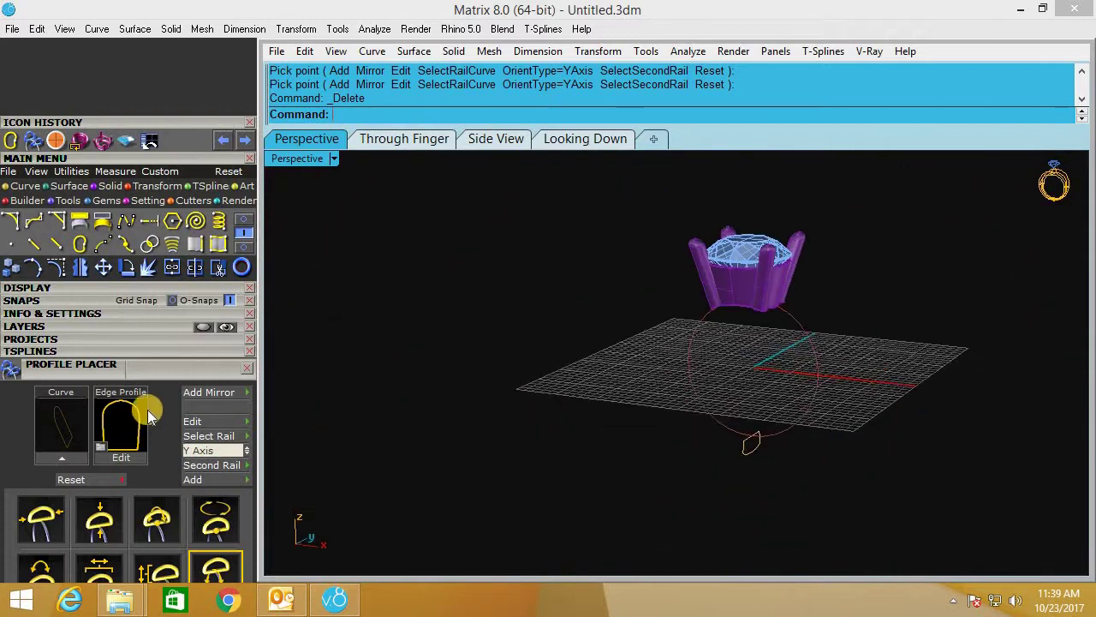
pyautogui.click(99, 327)
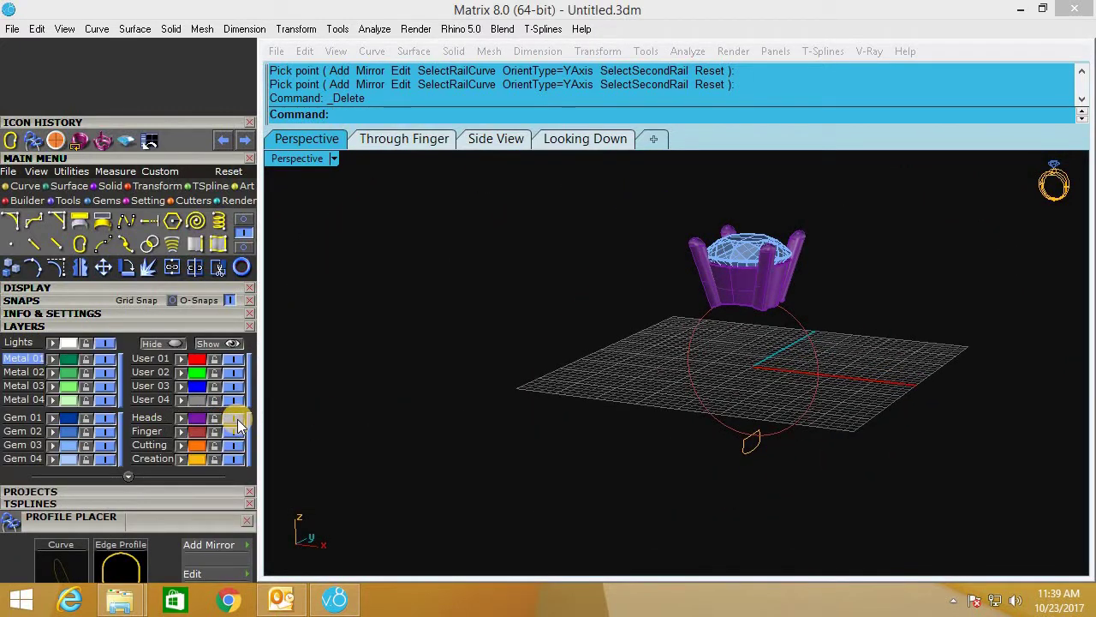
pyautogui.click(234, 418)
pyautogui.scroll(3, 693, 307)
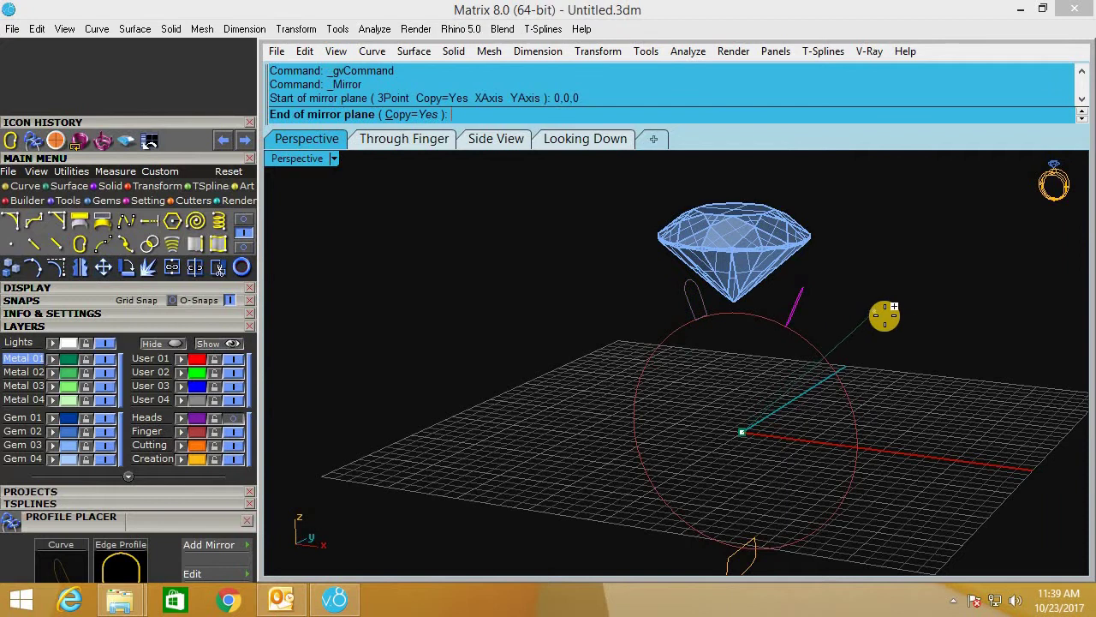
pyautogui.click(758, 390)
pyautogui.moveTo(805, 367); pyautogui.dragTo(402, 179, button='right')
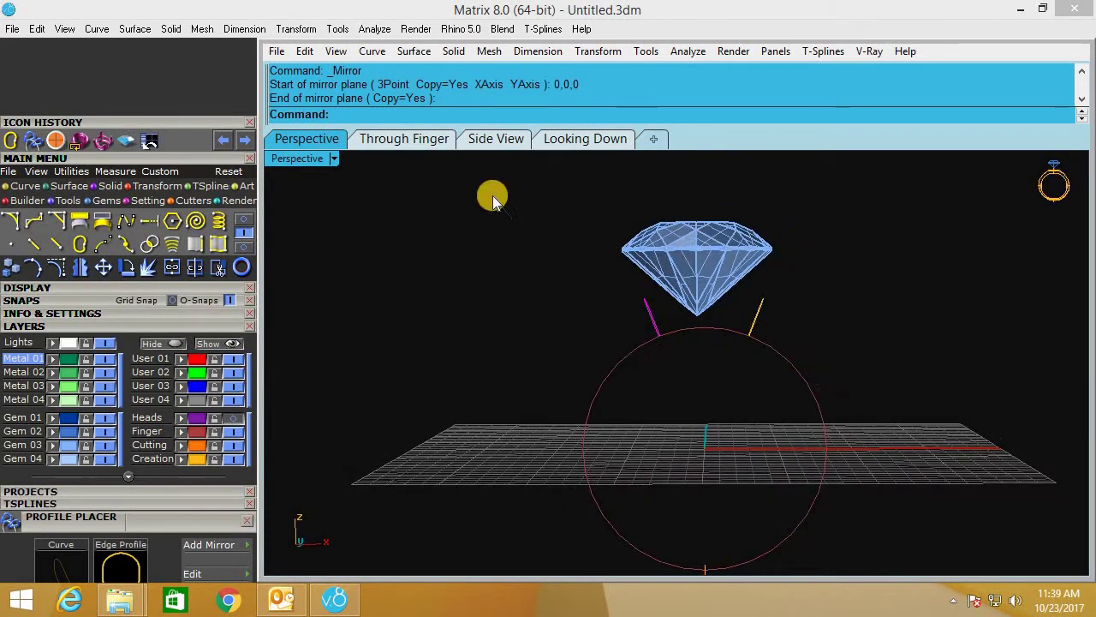
# Show the Heads layer again in four views and select the head and gem together.
pyautogui.doubleClick(306, 161)
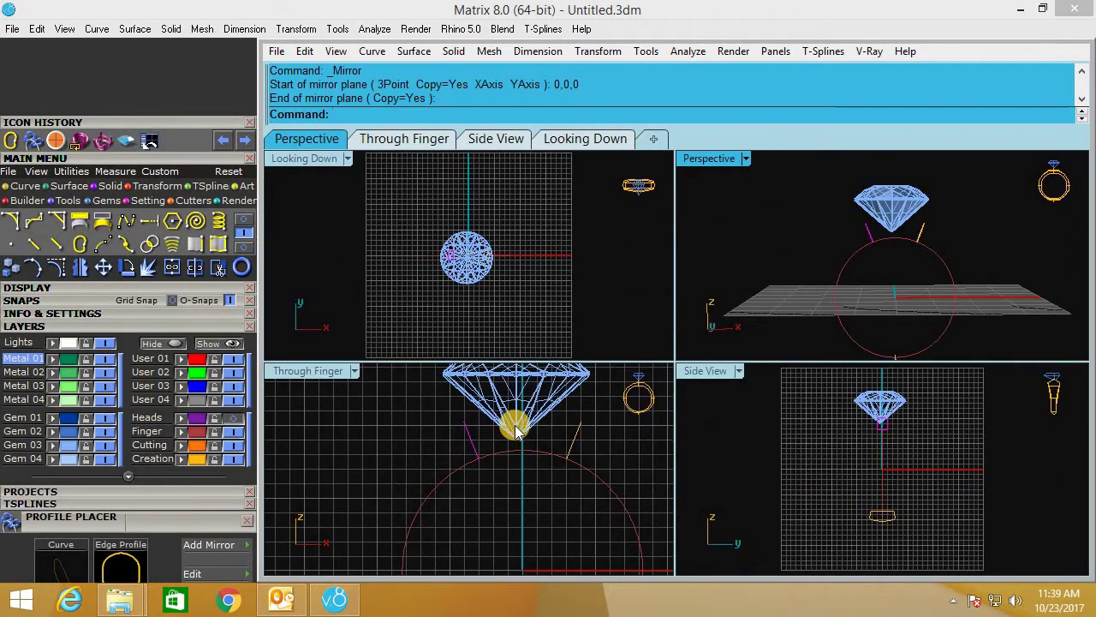
pyautogui.click(516, 460)
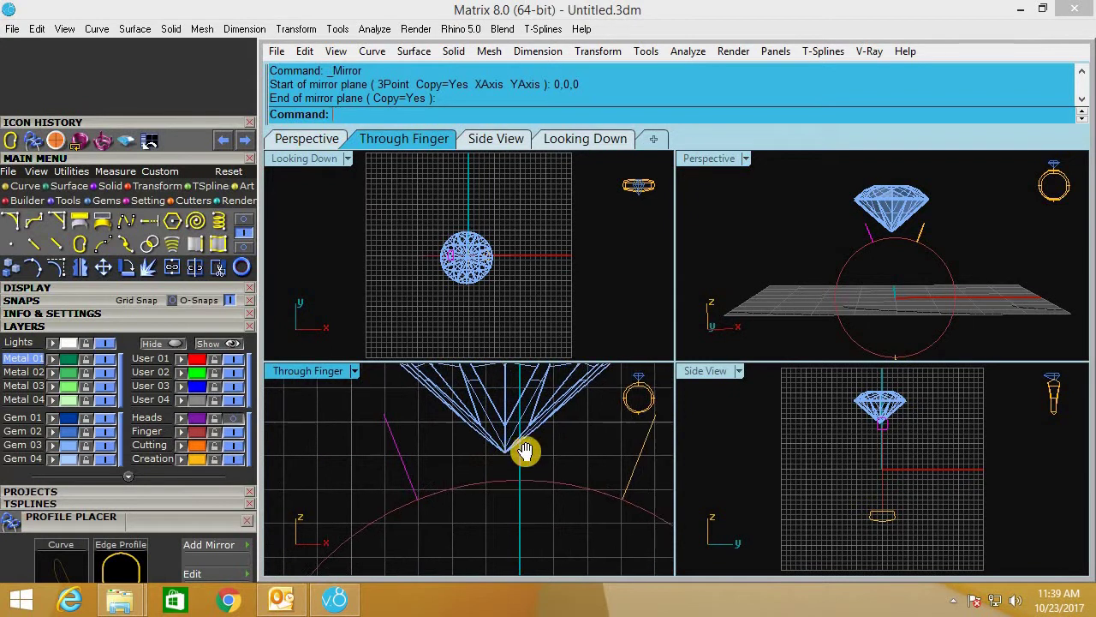
pyautogui.scroll(2, 521, 447)
pyautogui.scroll(1, 528, 484)
pyautogui.click(233, 417)
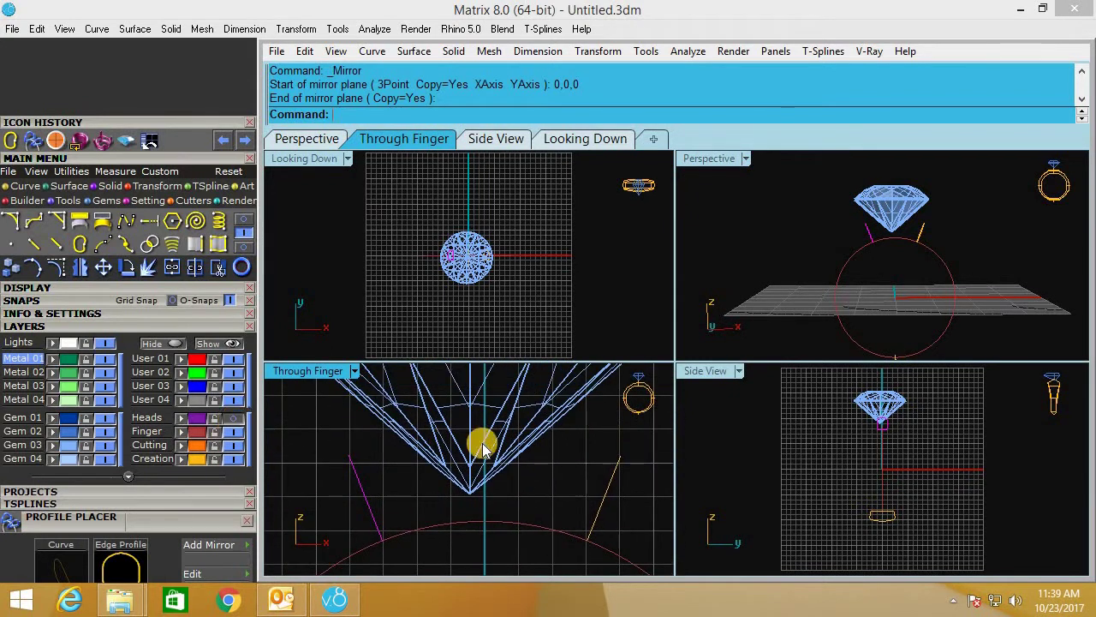
pyautogui.scroll(-3, 516, 478)
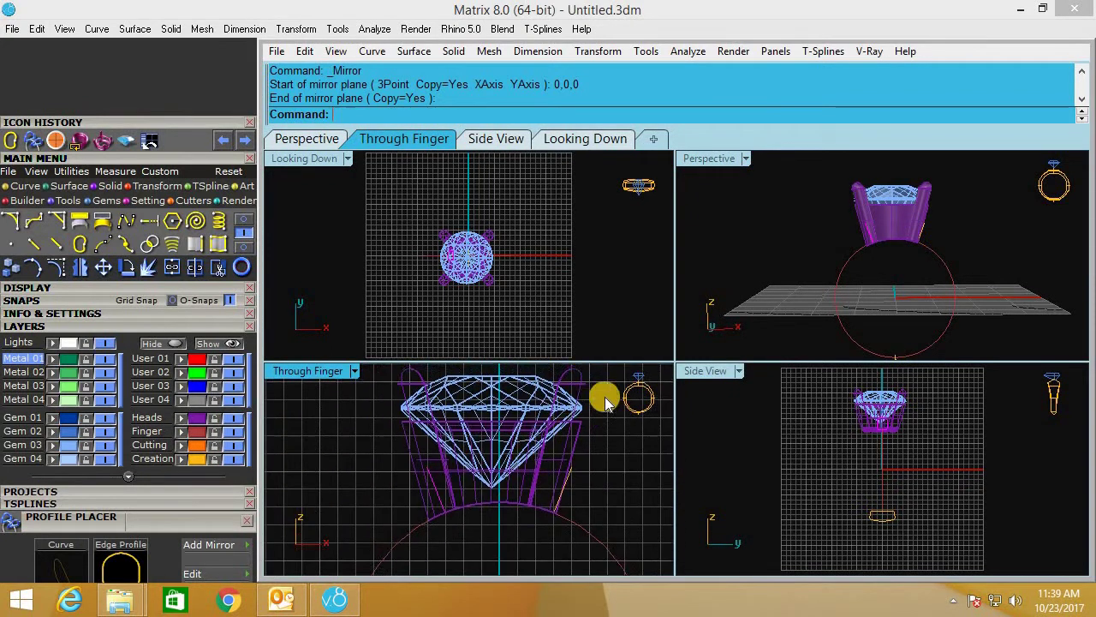
pyautogui.moveTo(603, 396); pyautogui.dragTo(291, 469)
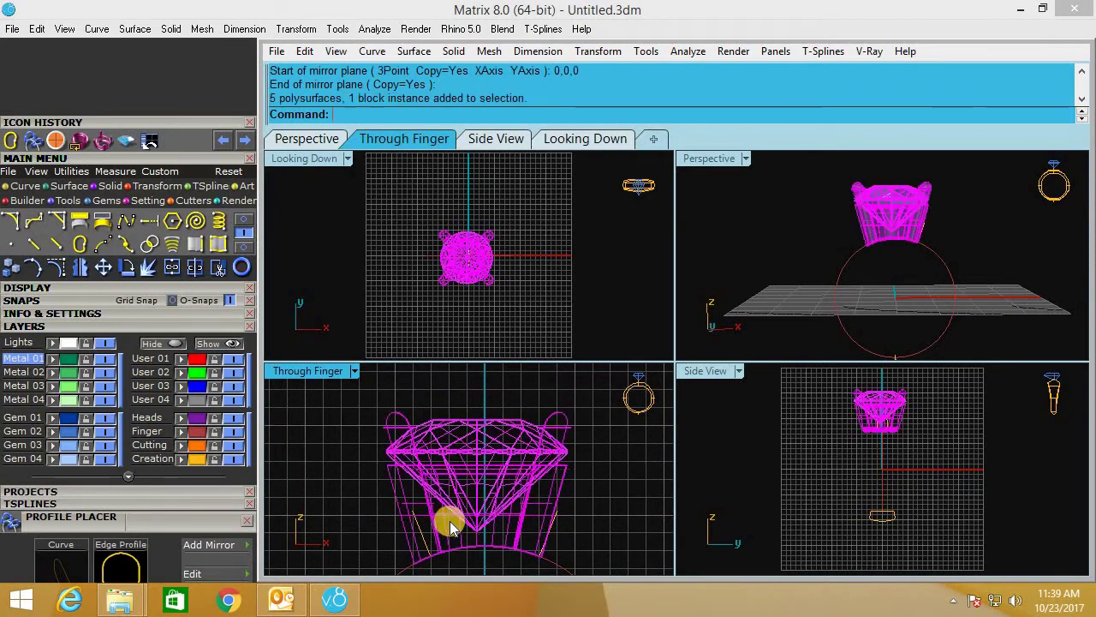
pyautogui.scroll(2, 512, 543)
pyautogui.scroll(2, 502, 482)
pyautogui.scroll(1, 501, 484)
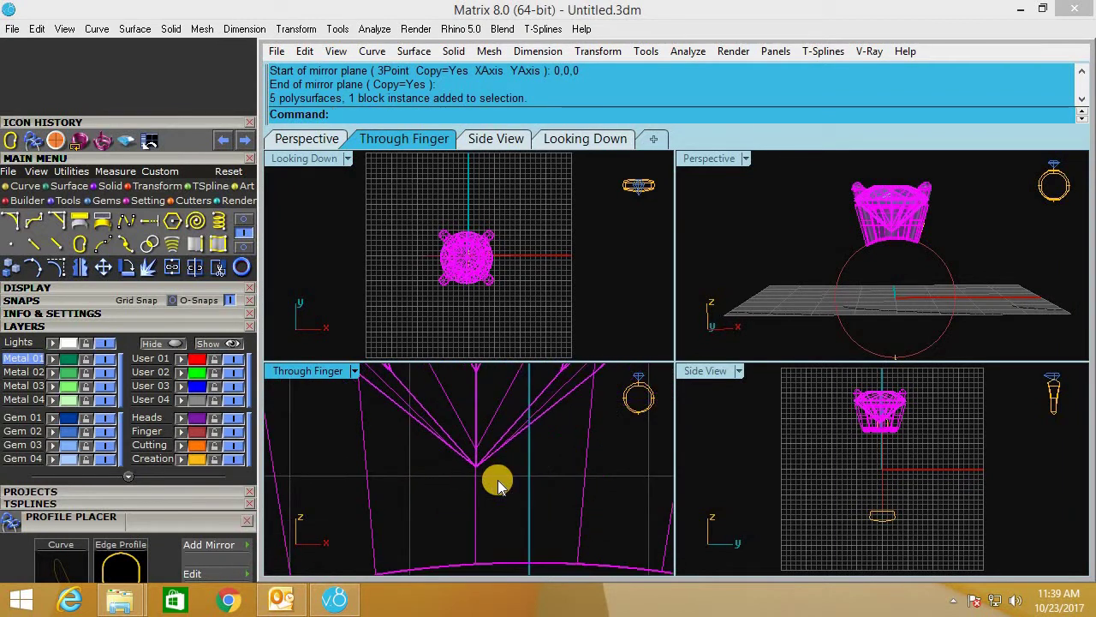
# Move the selected head and gem to a first new position.
pyautogui.write('M')
pyautogui.press('Return')
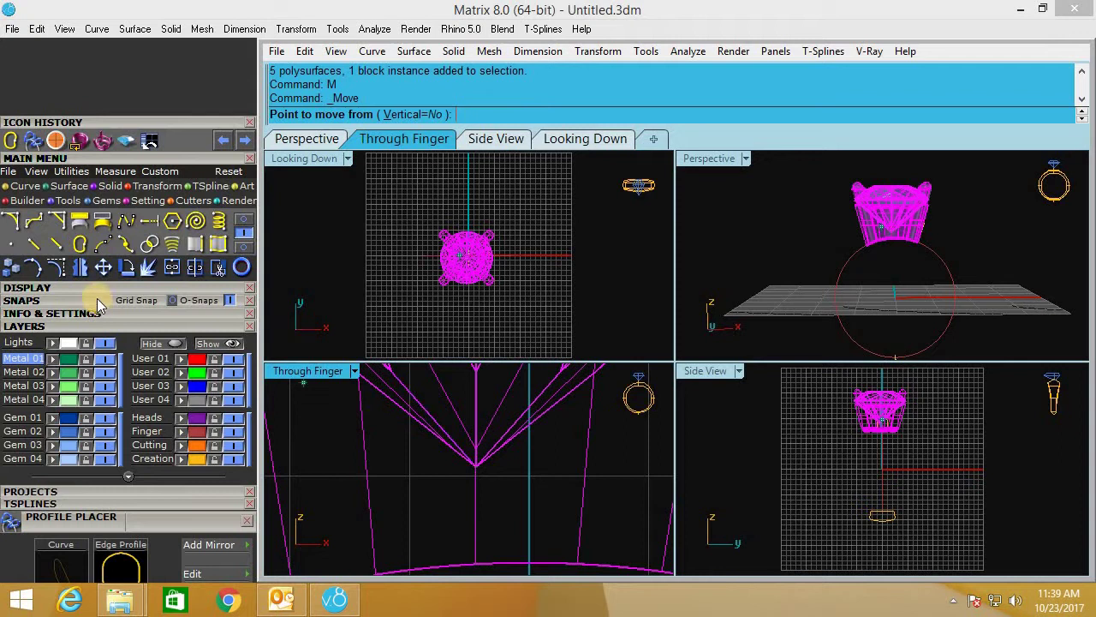
pyautogui.click(96, 290)
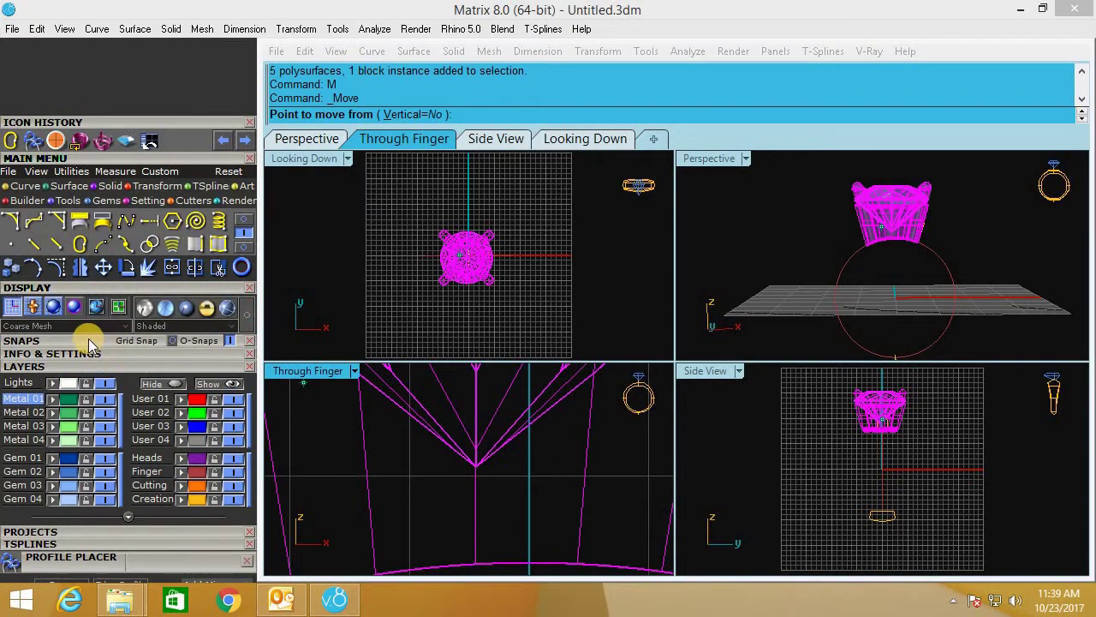
pyautogui.click(88, 340)
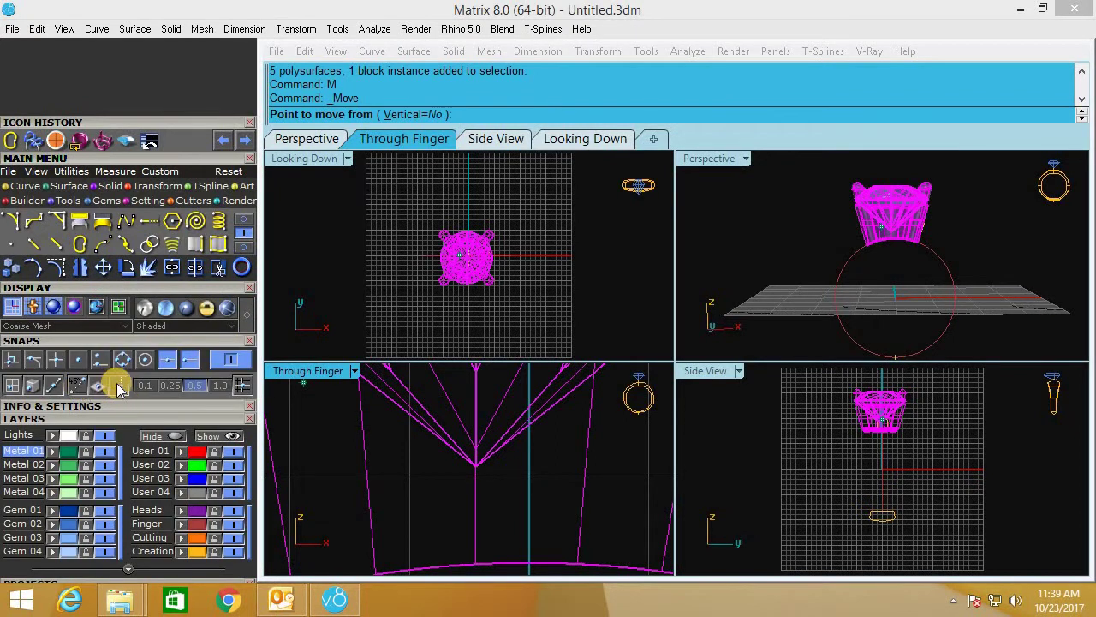
pyautogui.click(476, 466)
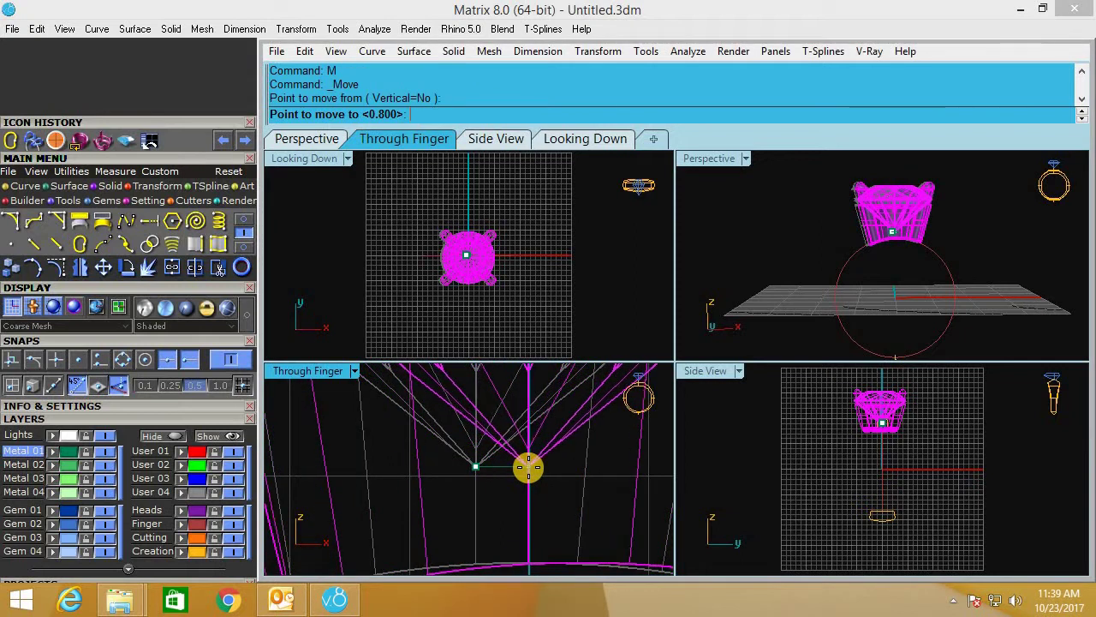
pyautogui.click(529, 471)
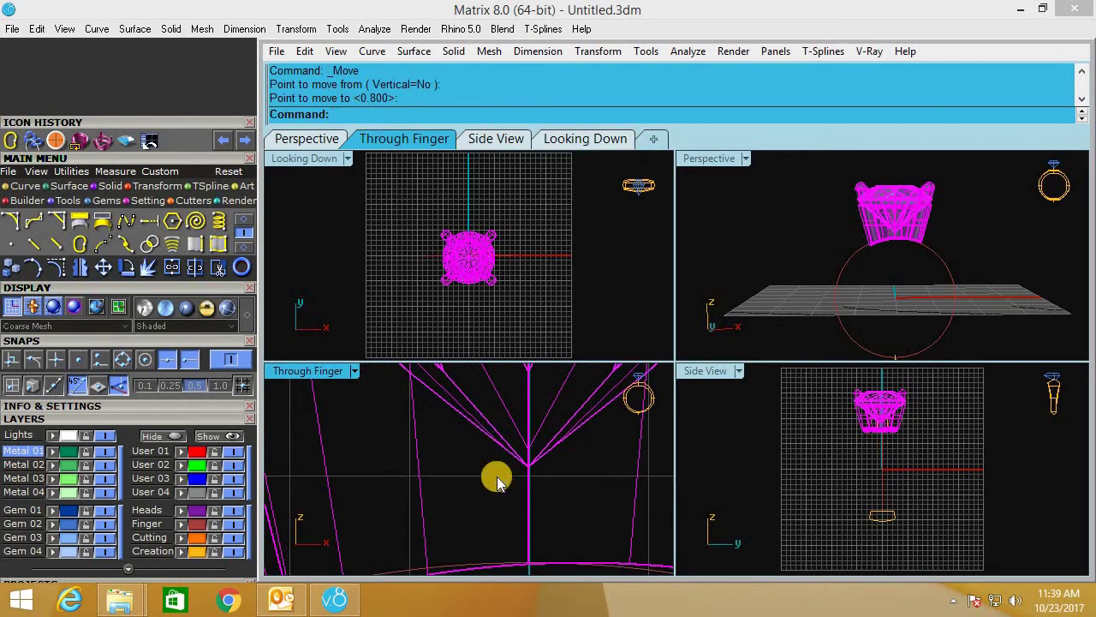
pyautogui.scroll(-2, 451, 497)
pyautogui.scroll(-2, 451, 501)
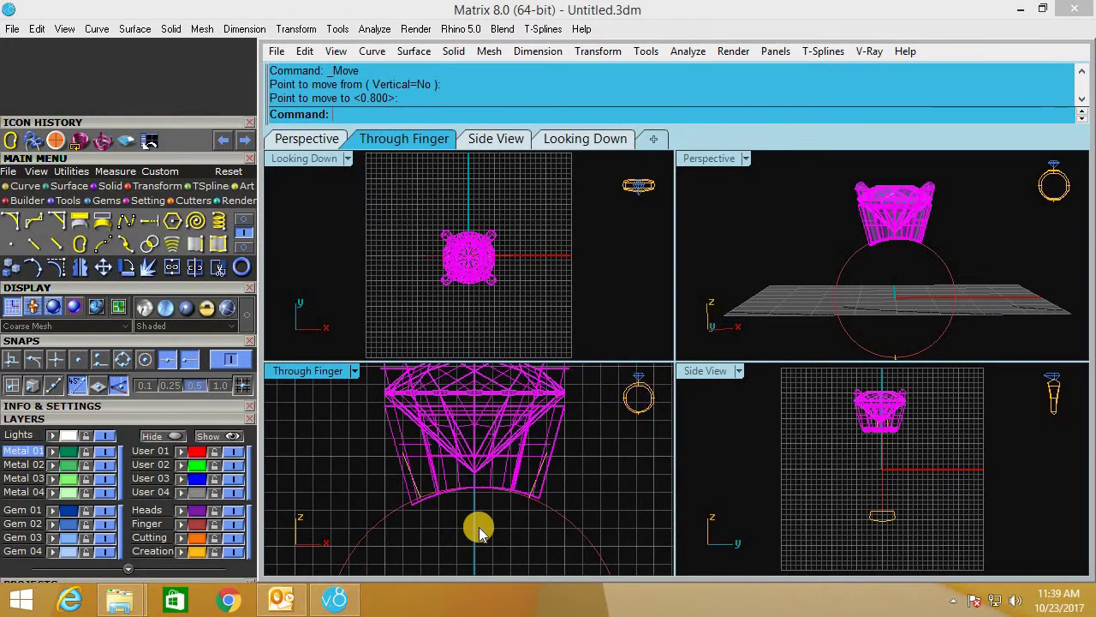
pyautogui.scroll(2, 476, 488)
pyautogui.scroll(2, 472, 481)
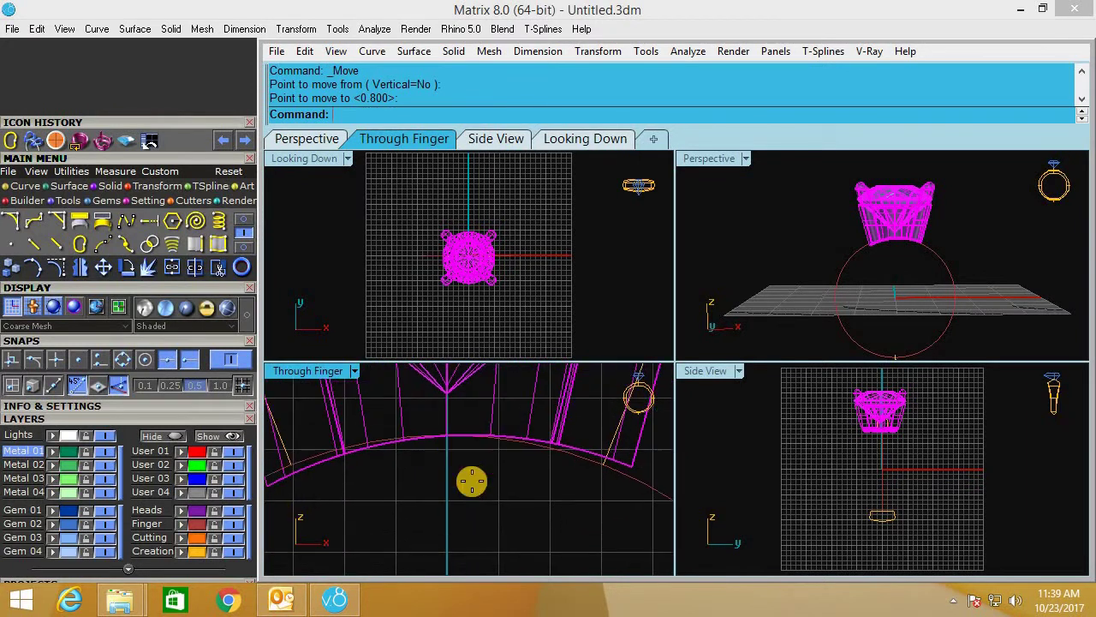
# Move the head lower onto the finger circle and cut its base to the finger rail.
pyautogui.write('M')
pyautogui.press('Return')
pyautogui.click(472, 485)
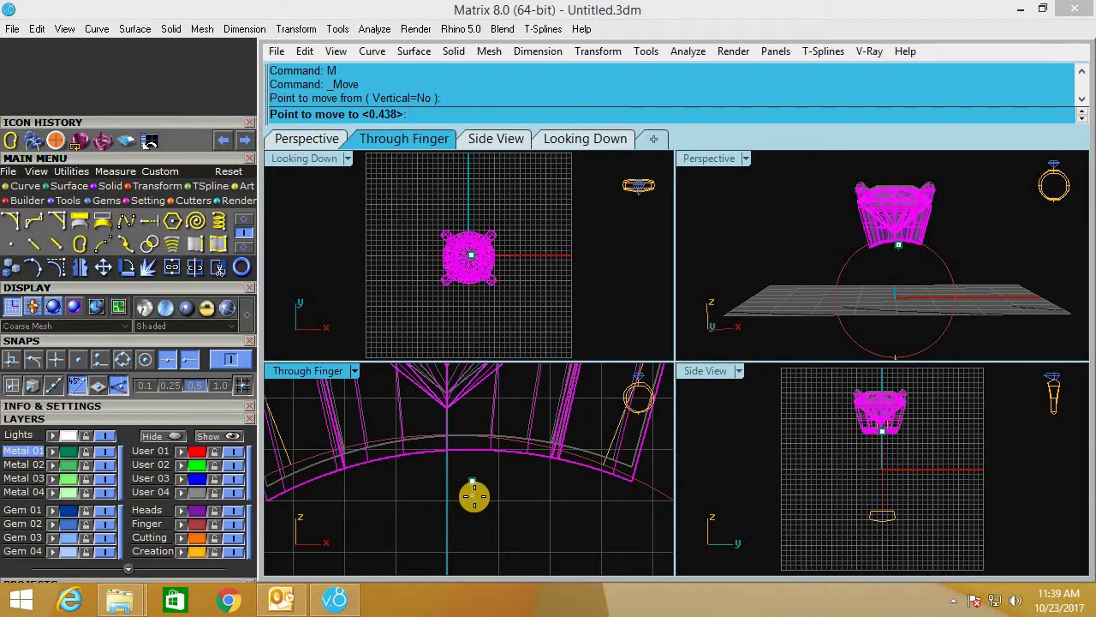
pyautogui.click(420, 443)
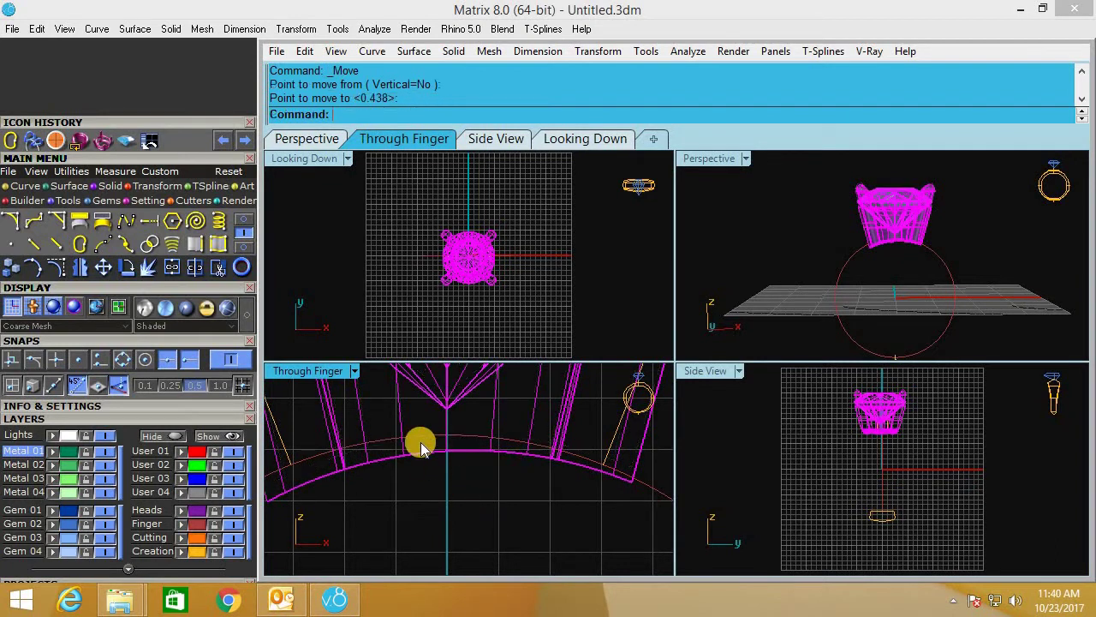
pyautogui.click(56, 141)
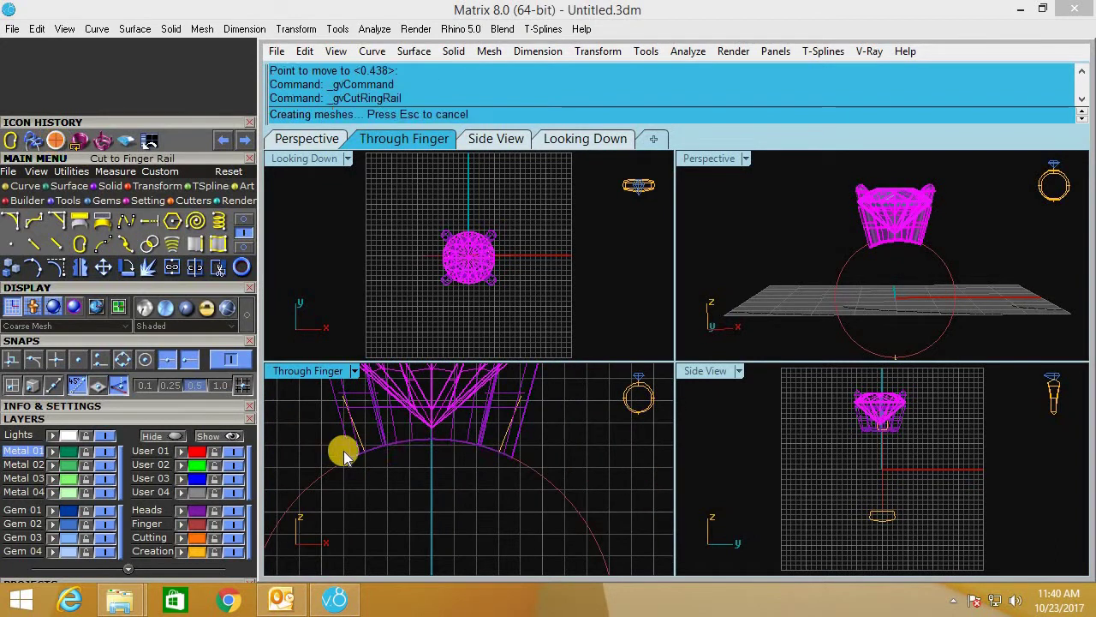
# Maximize the Perspective view and start a Sweep 1 Rail along the finger circle.
pyautogui.doubleClick(711, 163)
pyautogui.moveTo(914, 332)
pyautogui.mouseDown(button='right')
pyautogui.moveTo(769, 282)
pyautogui.moveTo(763, 325)
pyautogui.moveTo(794, 278)
pyautogui.moveTo(663, 246)
pyautogui.moveTo(599, 257)
pyautogui.mouseUp(button='right')
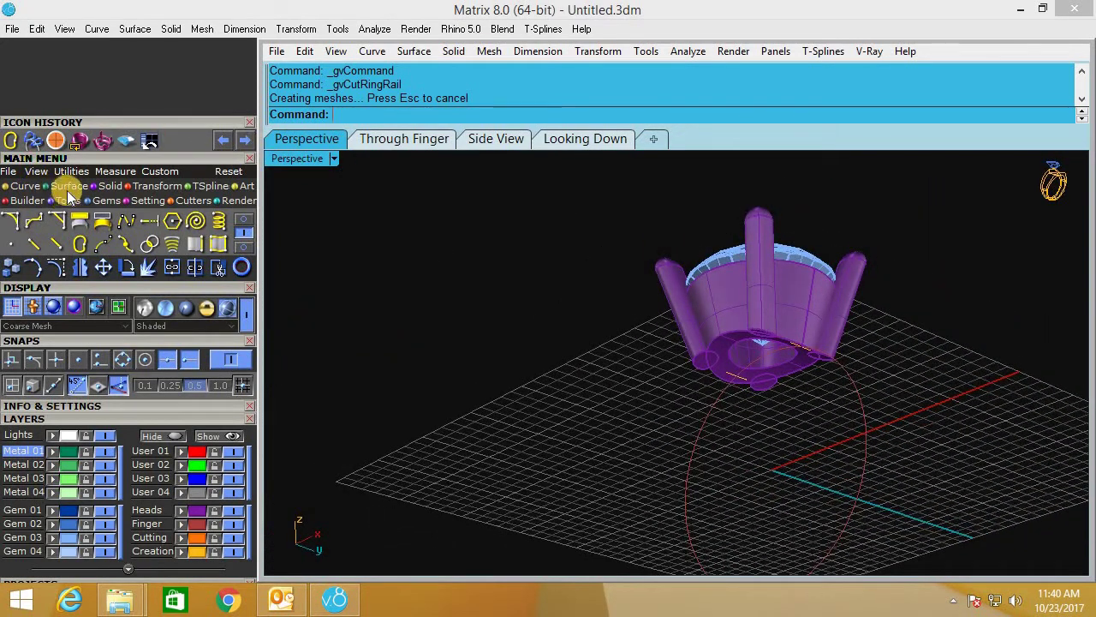
pyautogui.click(17, 202)
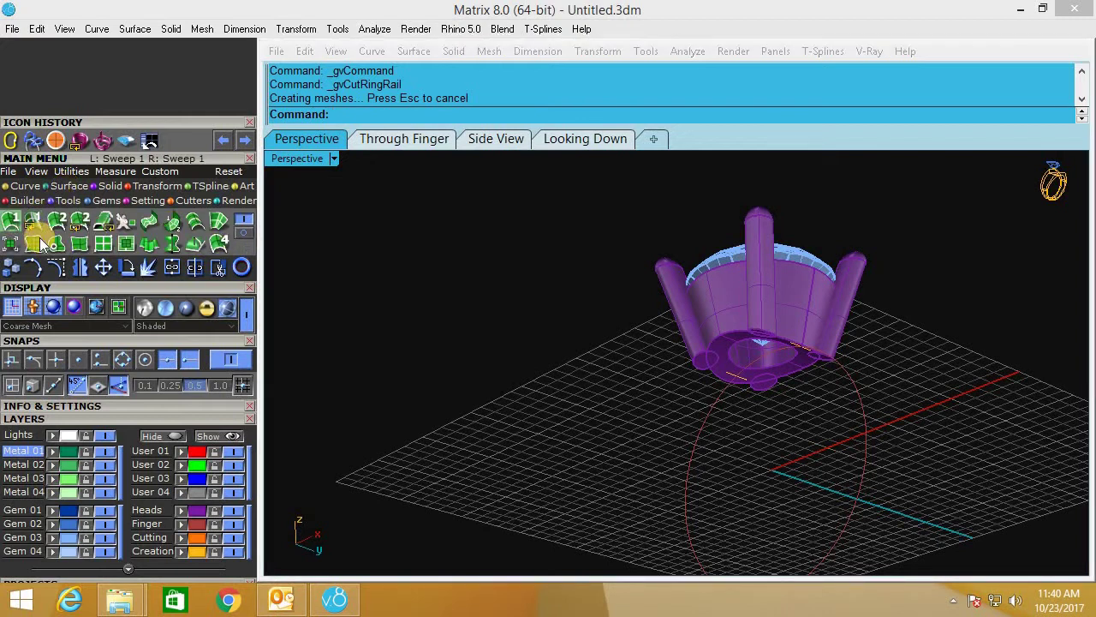
pyautogui.click(855, 504)
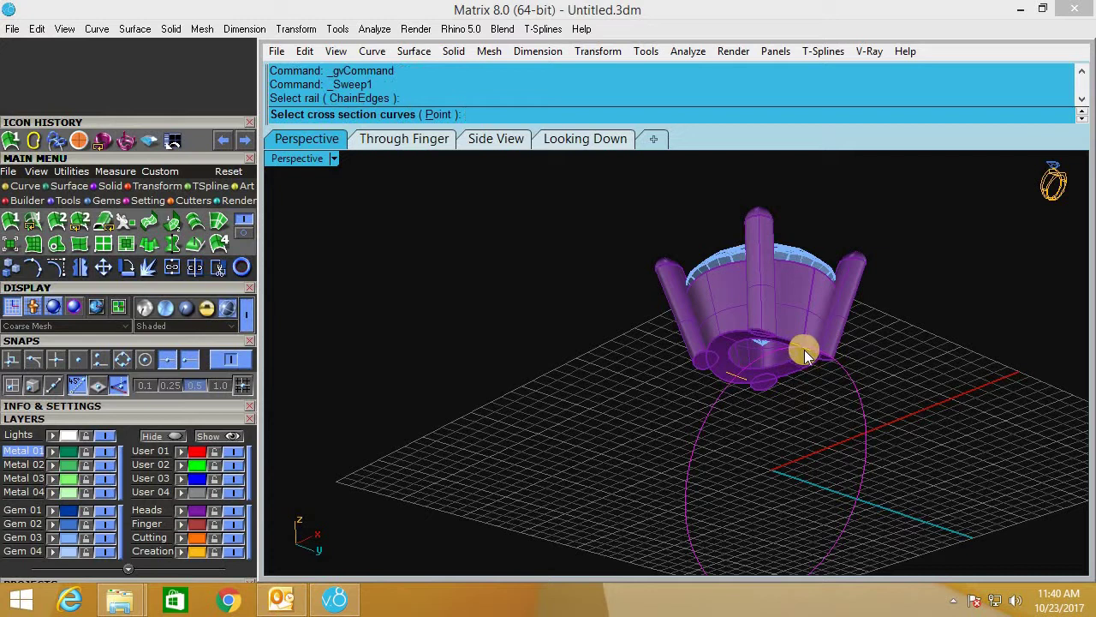
# Hide the Heads layer and pick the cross-section curves beside the gem.
pyautogui.click(806, 353)
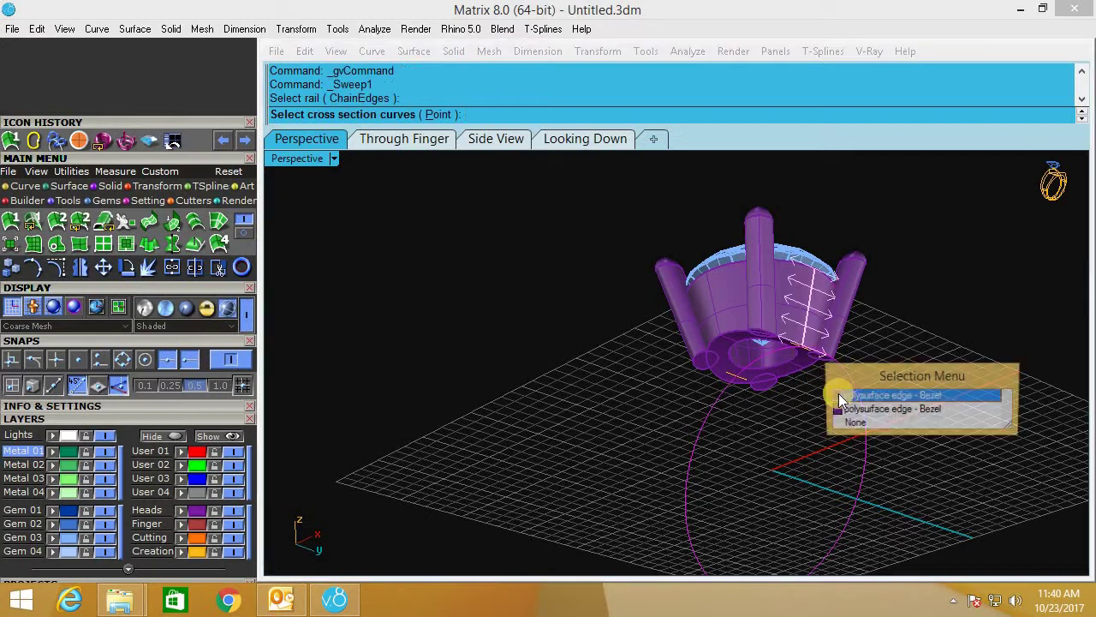
pyautogui.click(233, 511)
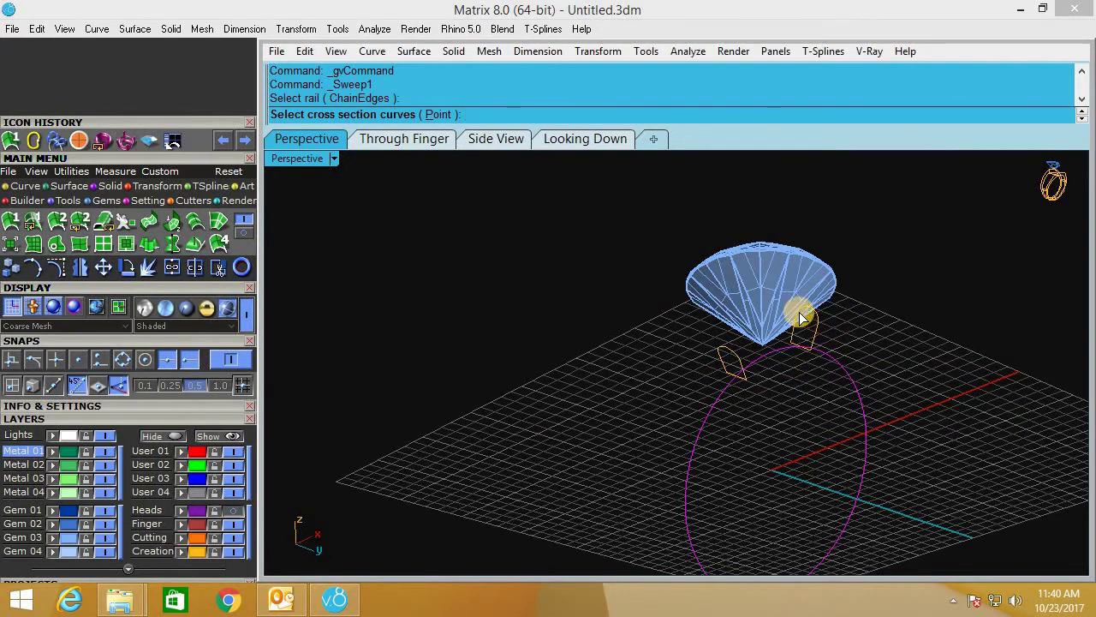
pyautogui.click(800, 314)
pyautogui.scroll(-2, 780, 477)
pyautogui.click(761, 342)
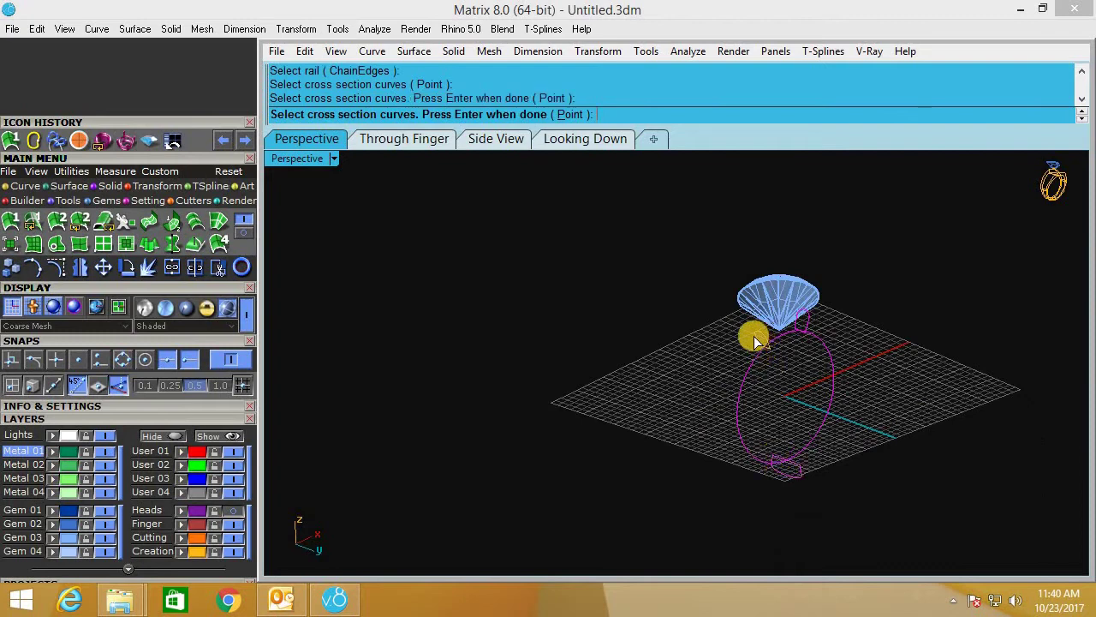
pyautogui.scroll(3, 749, 340)
pyautogui.click(745, 342)
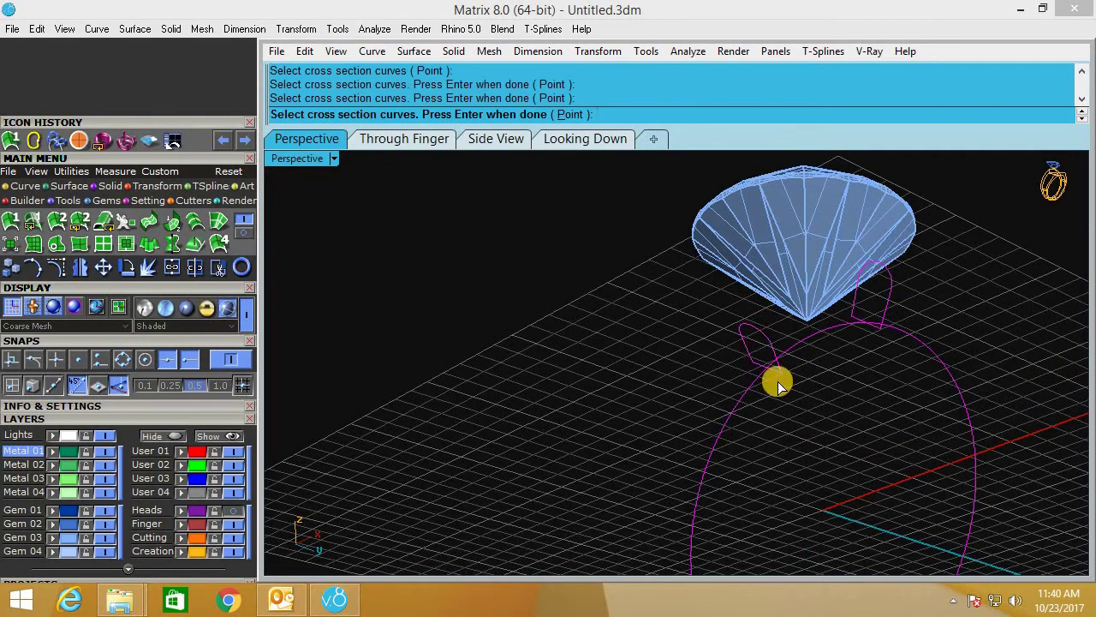
pyautogui.press('Return')
# Accept the seam points to preview the shank sweep around the finger rail.
pyautogui.scroll(-3, 894, 394)
pyautogui.moveTo(869, 480)
pyautogui.mouseDown(button='right')
pyautogui.moveTo(868, 489)
pyautogui.moveTo(814, 329)
pyautogui.mouseUp(button='right')
pyautogui.scroll(2, 814, 330)
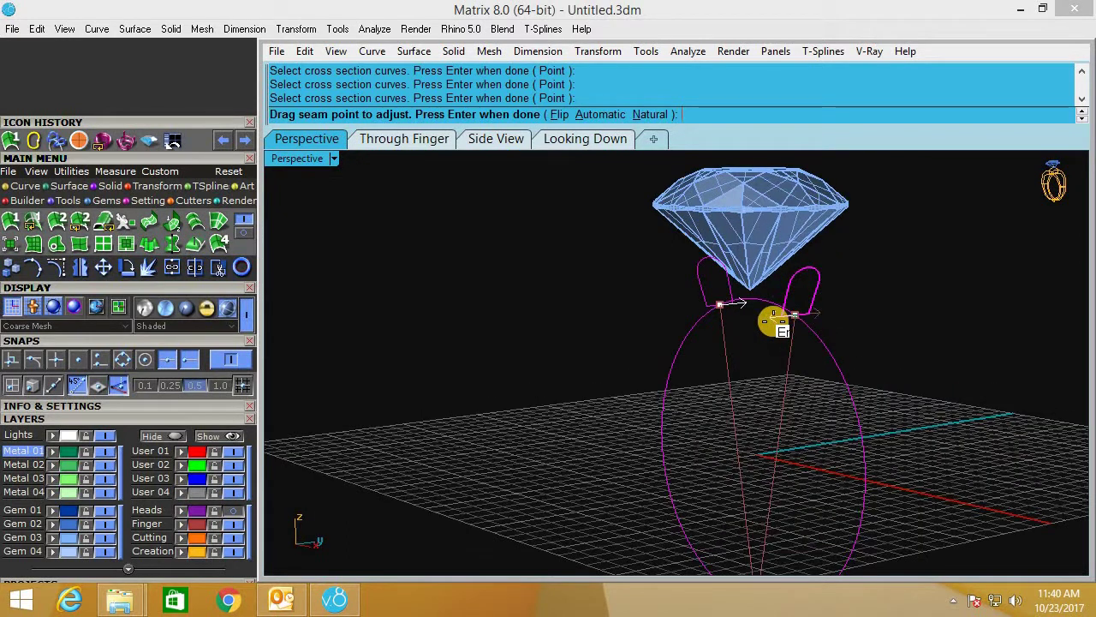
pyautogui.scroll(-3, 898, 272)
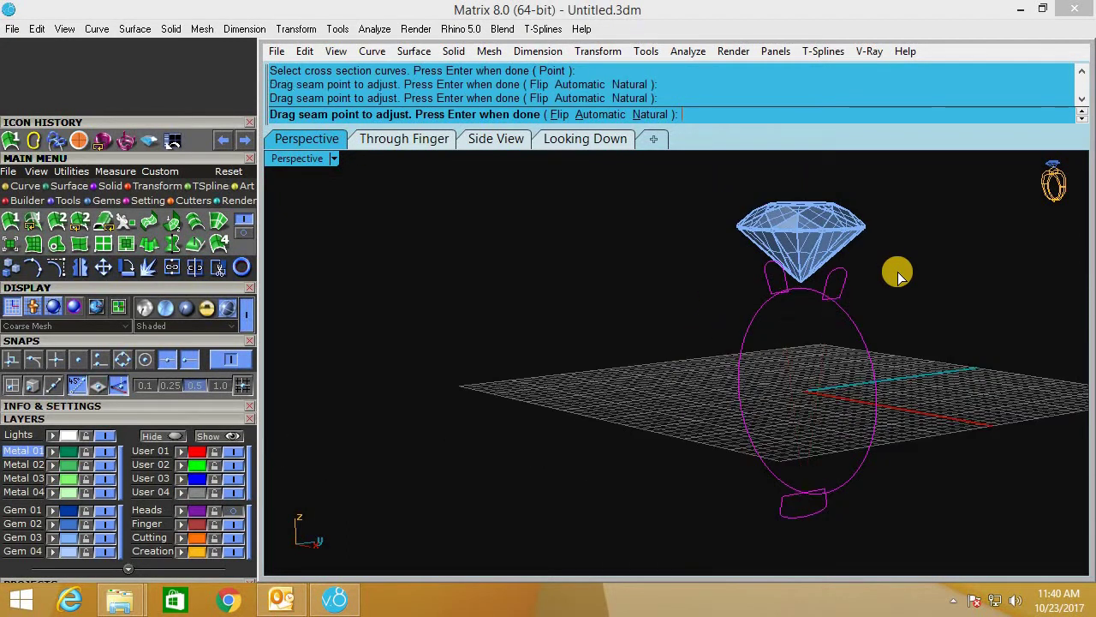
pyautogui.press('Return')
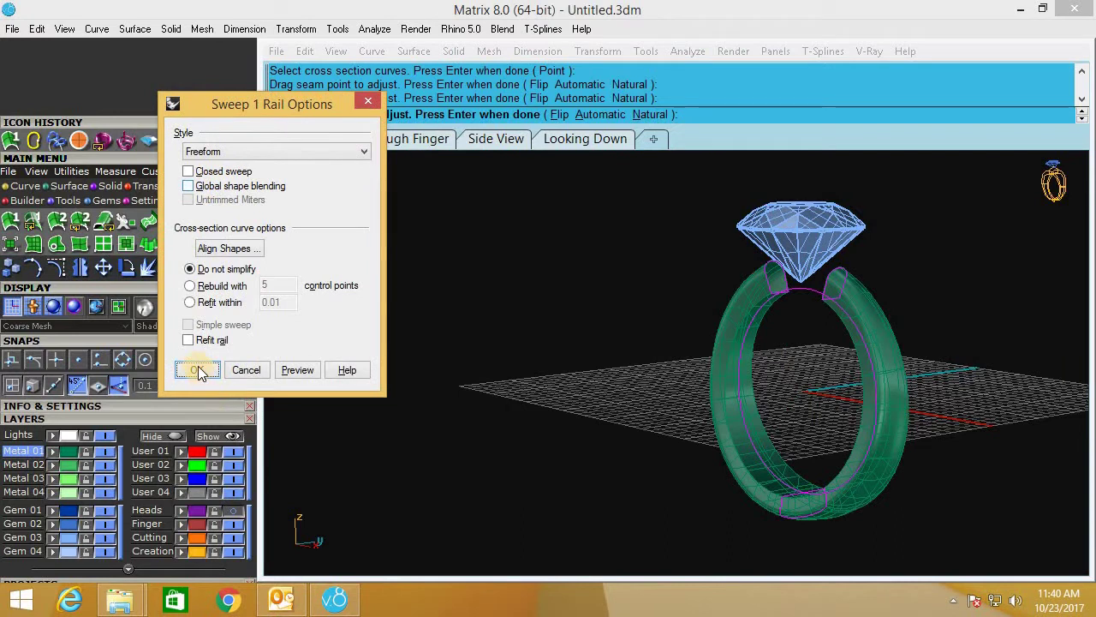
# Confirm the Sweep 1 Rail options to create the shank and select it.
pyautogui.click(199, 371)
pyautogui.moveTo(683, 440); pyautogui.dragTo(730, 426, button='right')
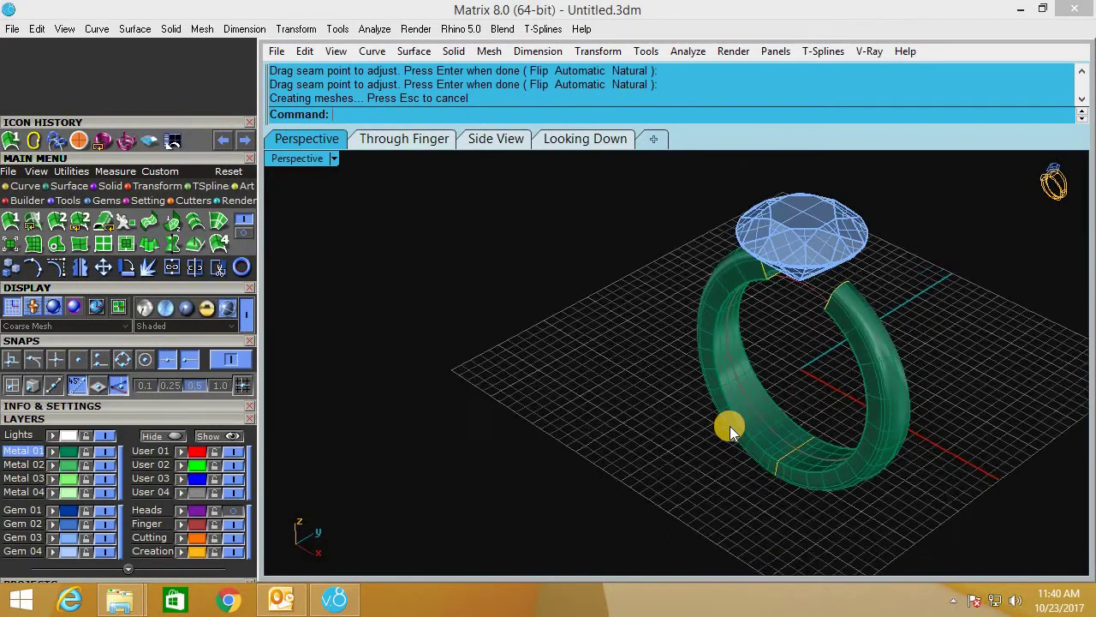
pyautogui.click(728, 426)
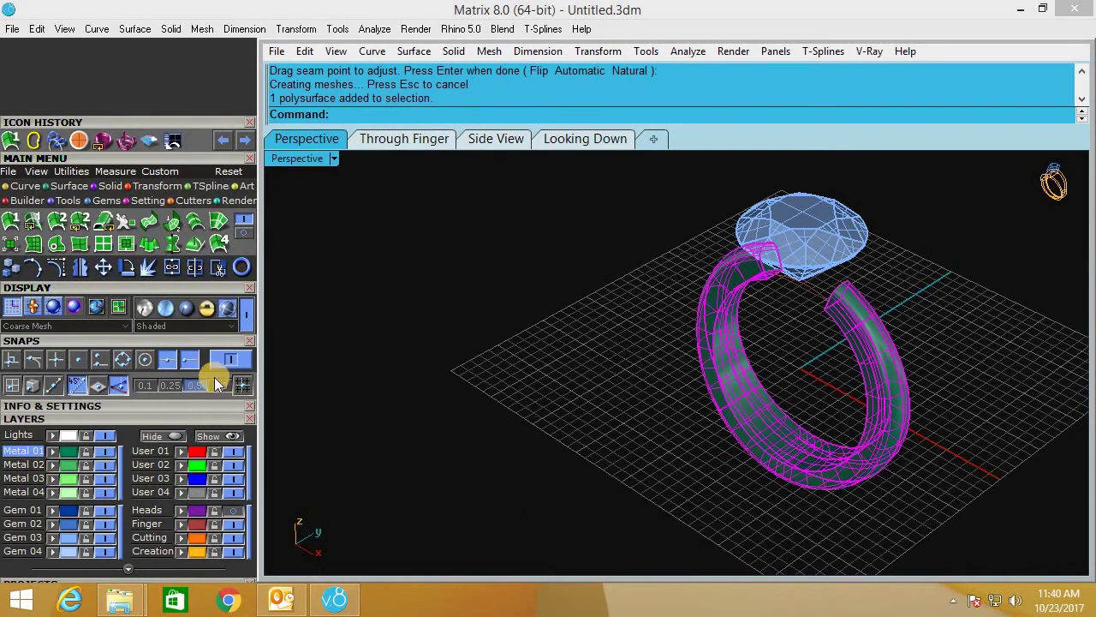
# Cap both open ends of the shank with Solid > Cap Planar.
pyautogui.click(109, 187)
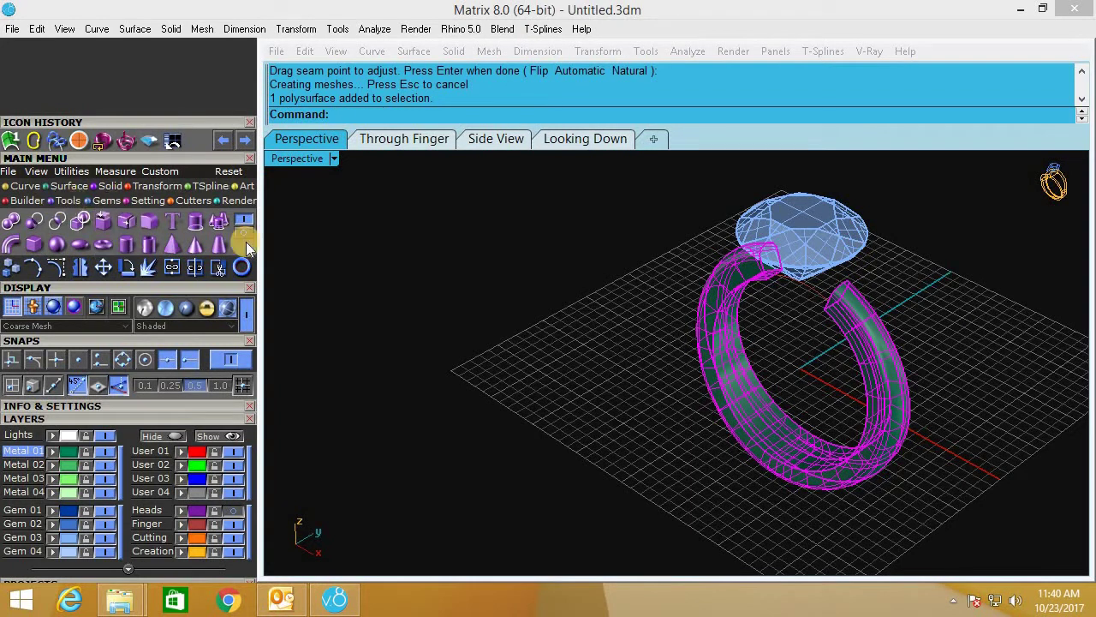
pyautogui.click(129, 218)
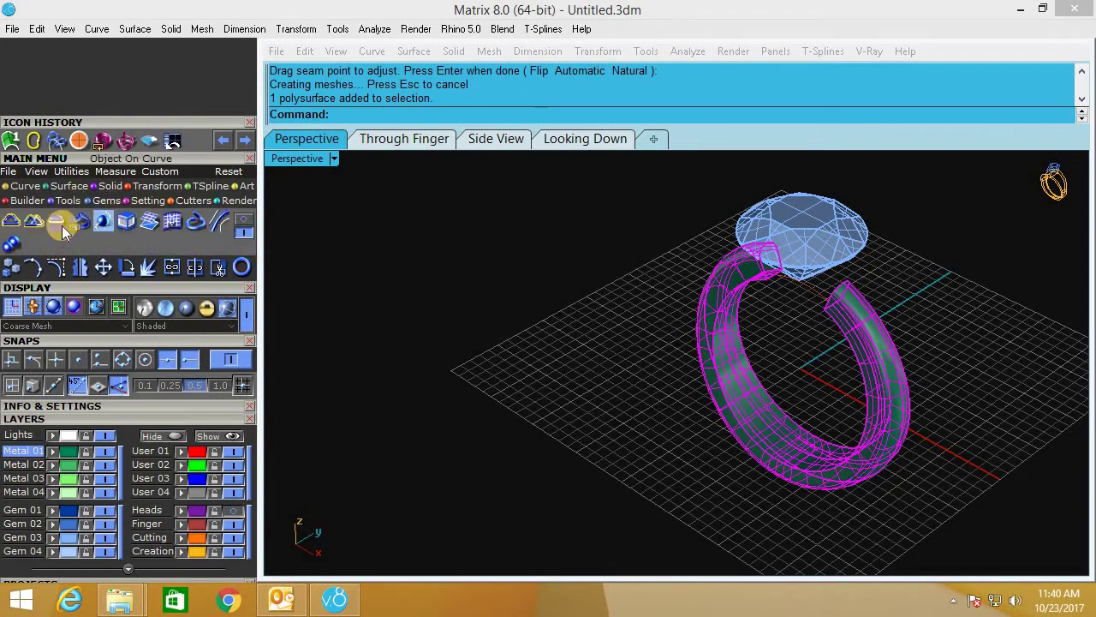
pyautogui.click(127, 205)
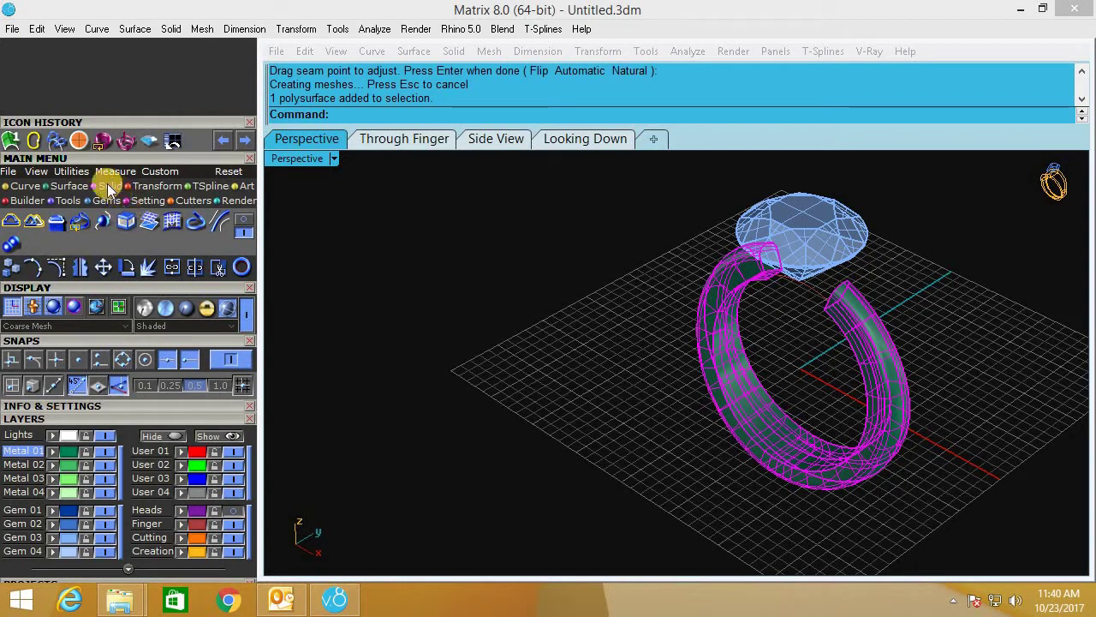
pyautogui.click(109, 184)
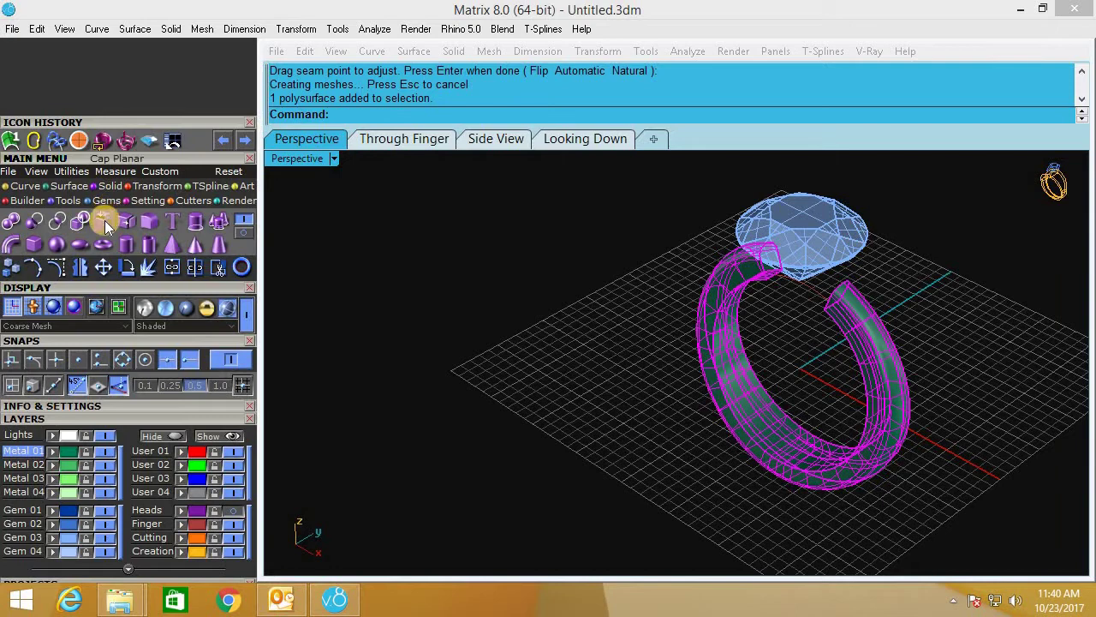
pyautogui.click(676, 354)
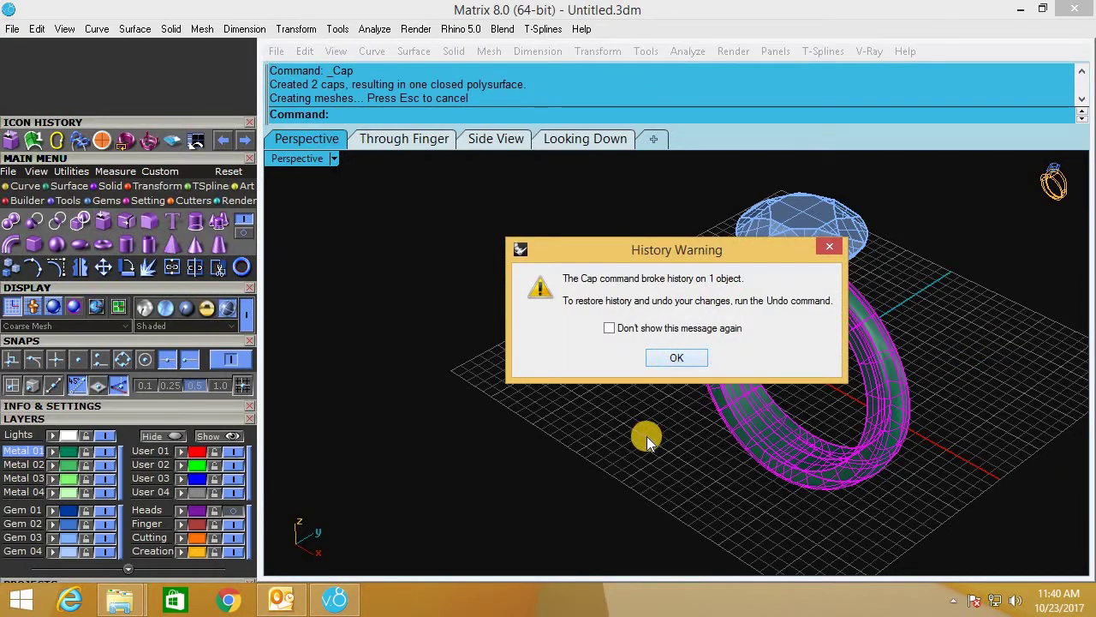
pyautogui.moveTo(702, 330)
pyautogui.mouseDown(button='right')
pyautogui.moveTo(746, 369)
pyautogui.moveTo(728, 419)
pyautogui.moveTo(224, 488)
pyautogui.mouseUp(button='right')
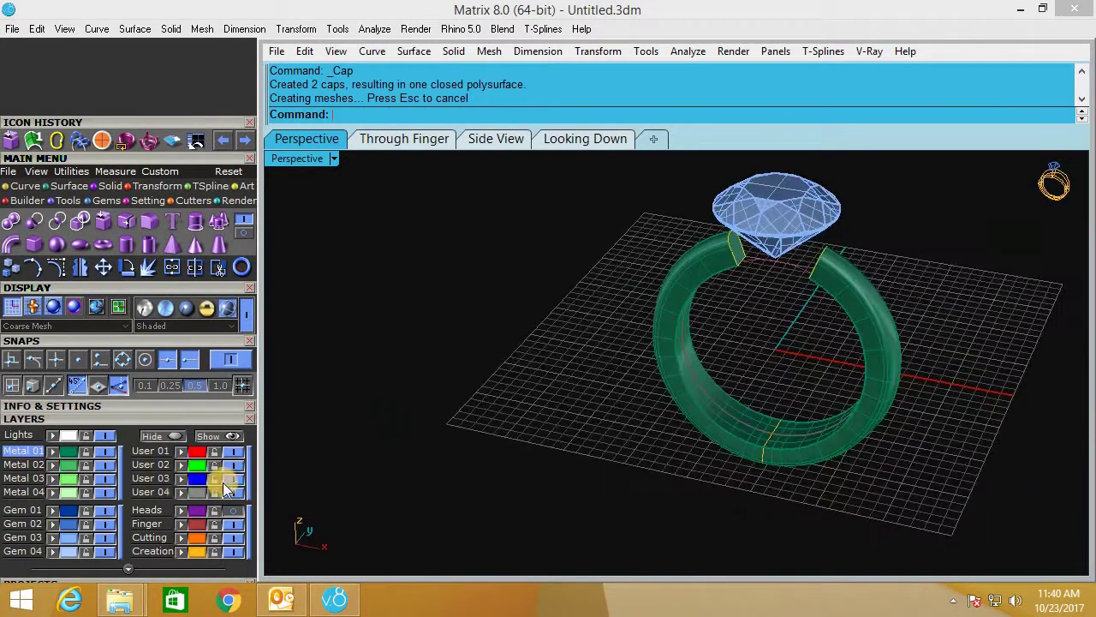
# Show the Heads layer again and orbit around the assembled ring.
pyautogui.click(232, 509)
pyautogui.moveTo(731, 352)
pyautogui.mouseDown(button='right')
pyautogui.moveTo(715, 243)
pyautogui.moveTo(690, 453)
pyautogui.moveTo(843, 358)
pyautogui.moveTo(820, 303)
pyautogui.moveTo(844, 460)
pyautogui.moveTo(829, 448)
pyautogui.moveTo(824, 401)
pyautogui.mouseUp(button='right')
pyautogui.scroll(2, 818, 303)
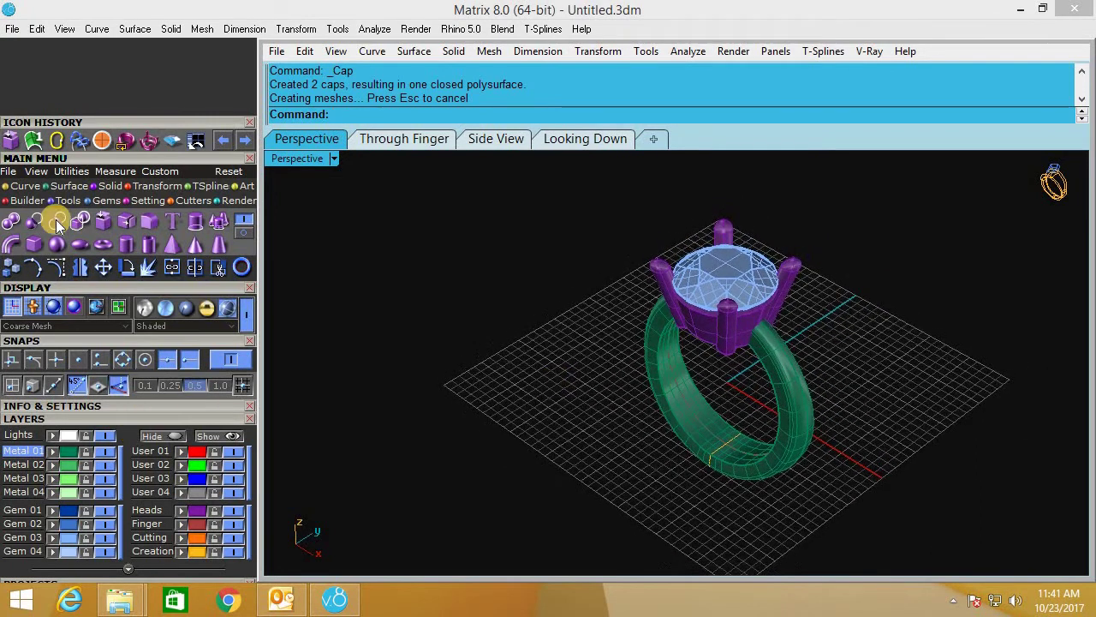
pyautogui.click(101, 201)
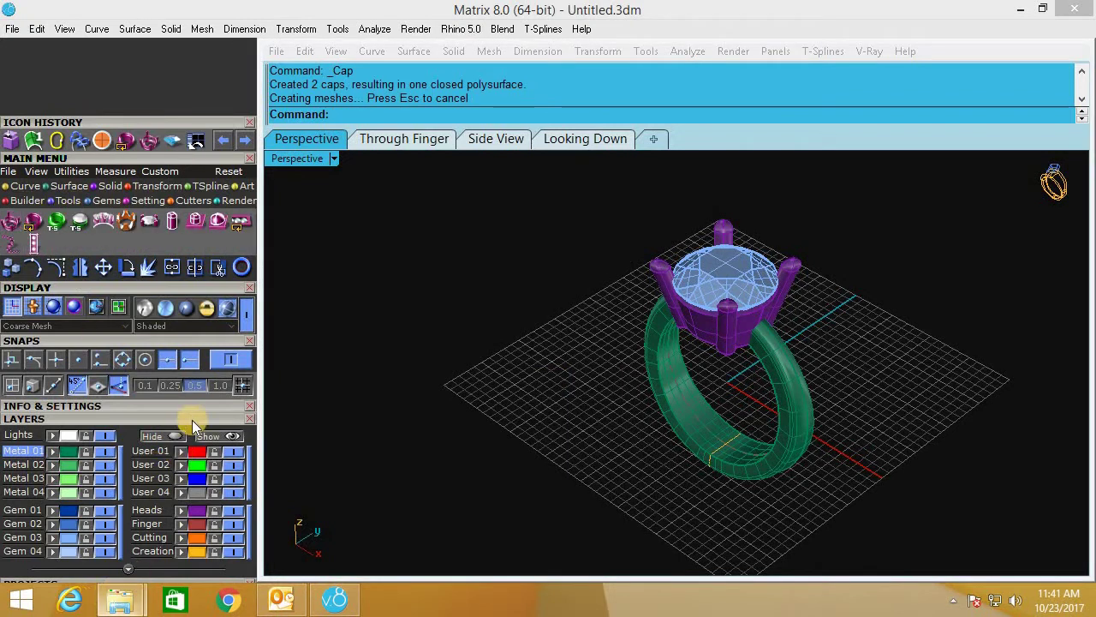
# Open Head Builder and scroll to its Prongs4 Diagonals settings.
pyautogui.click(195, 221)
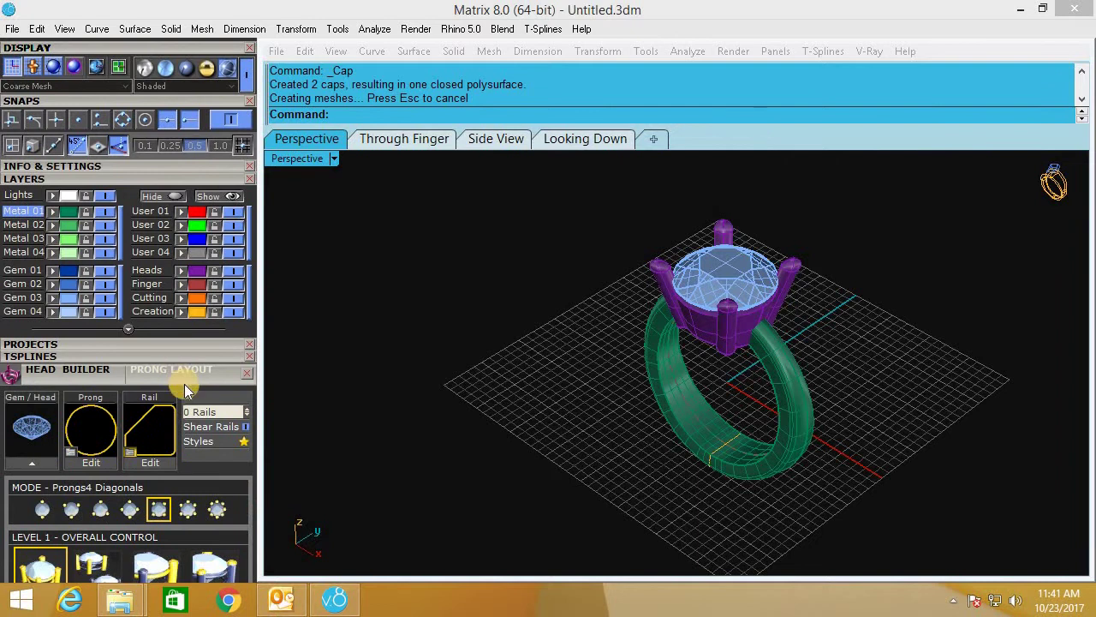
pyautogui.scroll(-3, 189, 227)
pyautogui.scroll(-1, 189, 220)
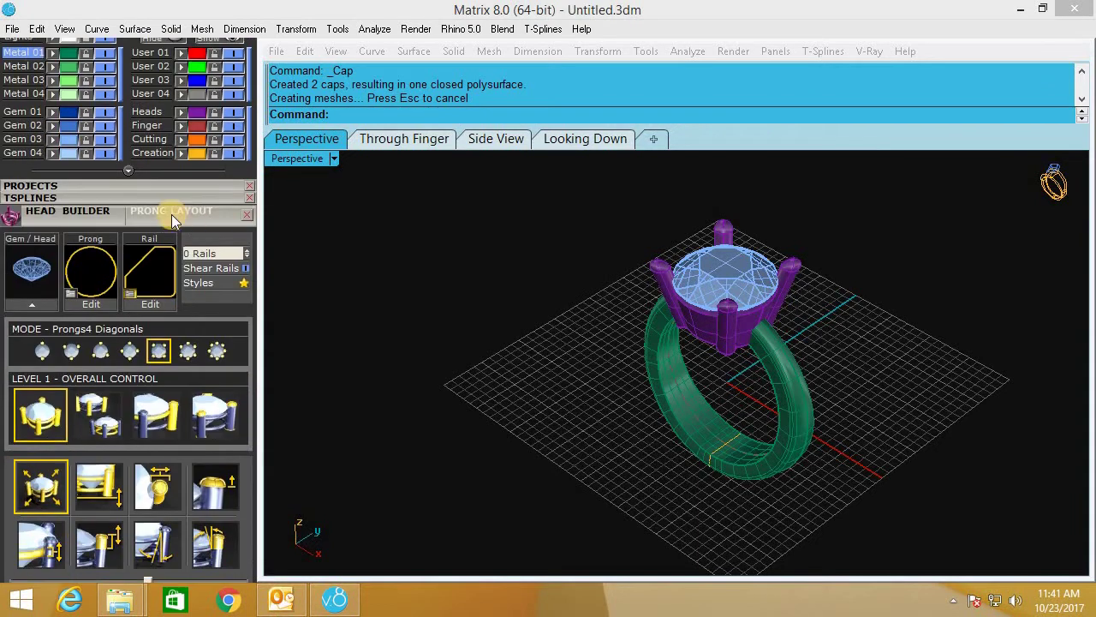